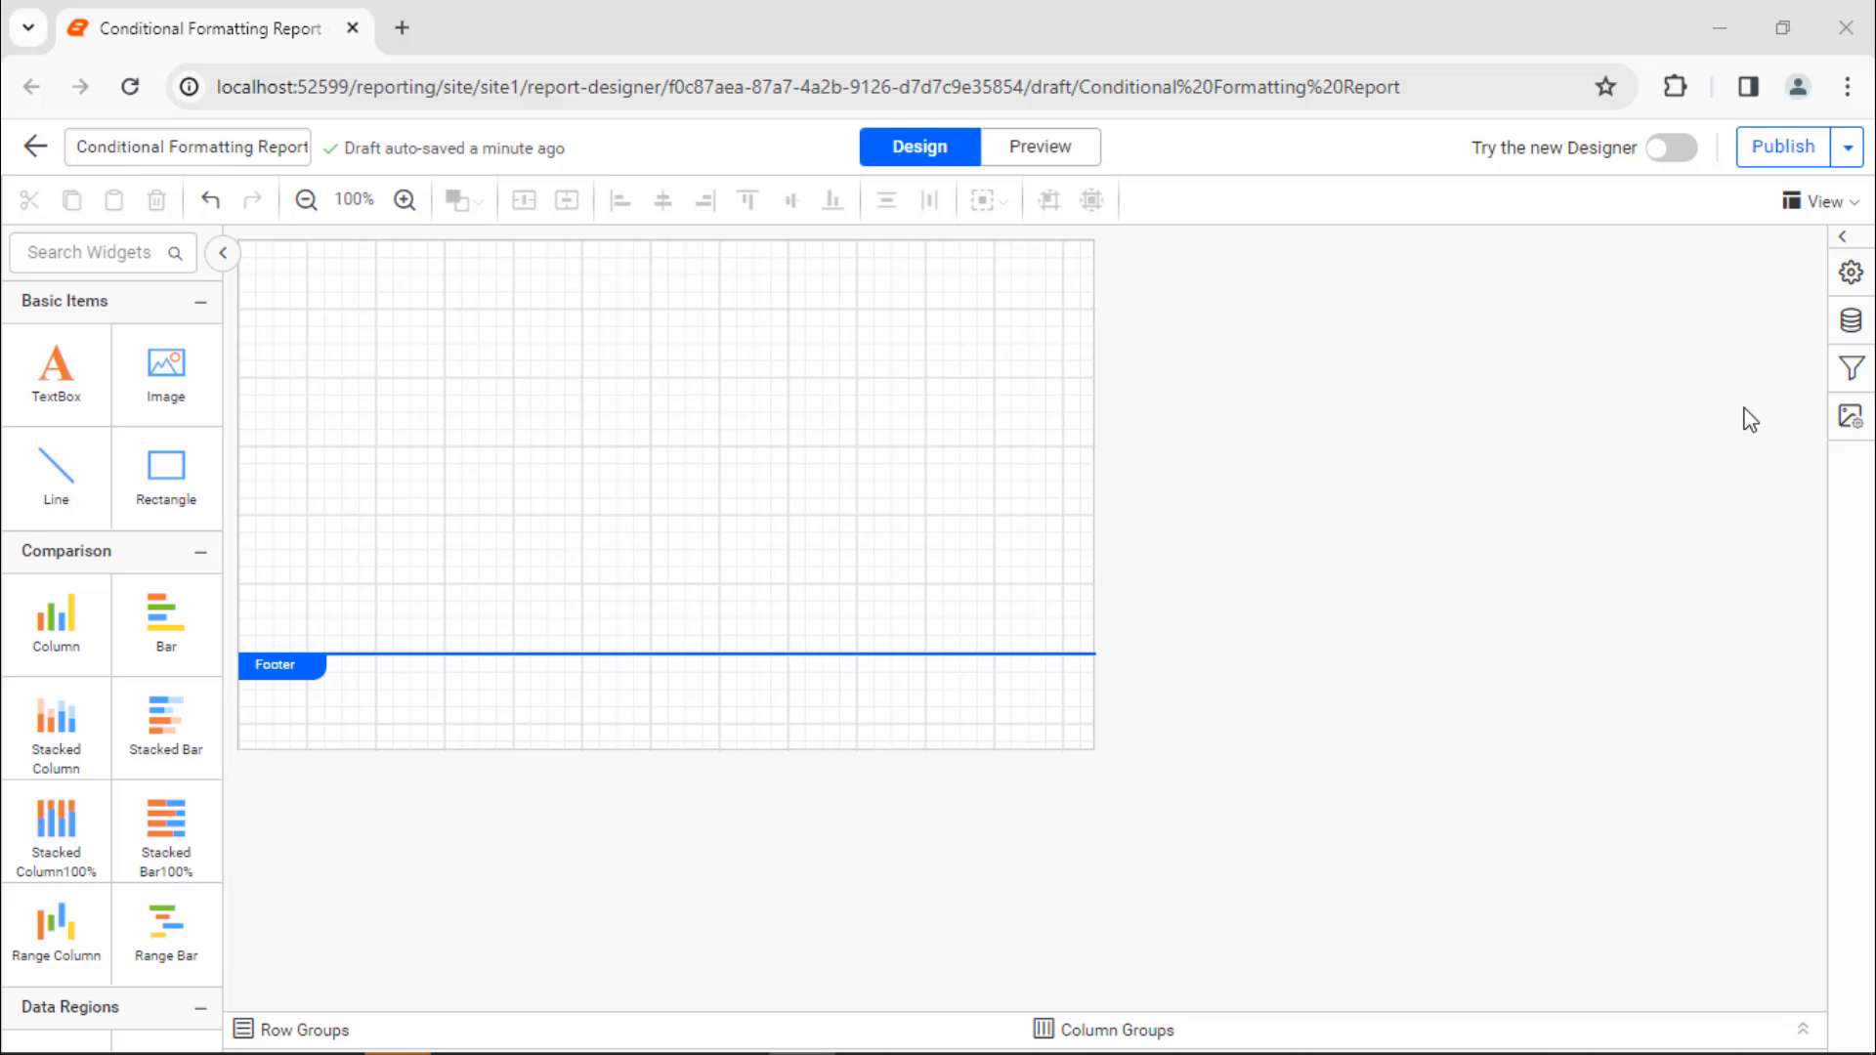
Start a new Microsoft SQL data source and name it Northwind.
{"action": "left_click", "coordinate": [1851, 320]}
{"action": "left_click", "coordinate": [1387, 1016]}
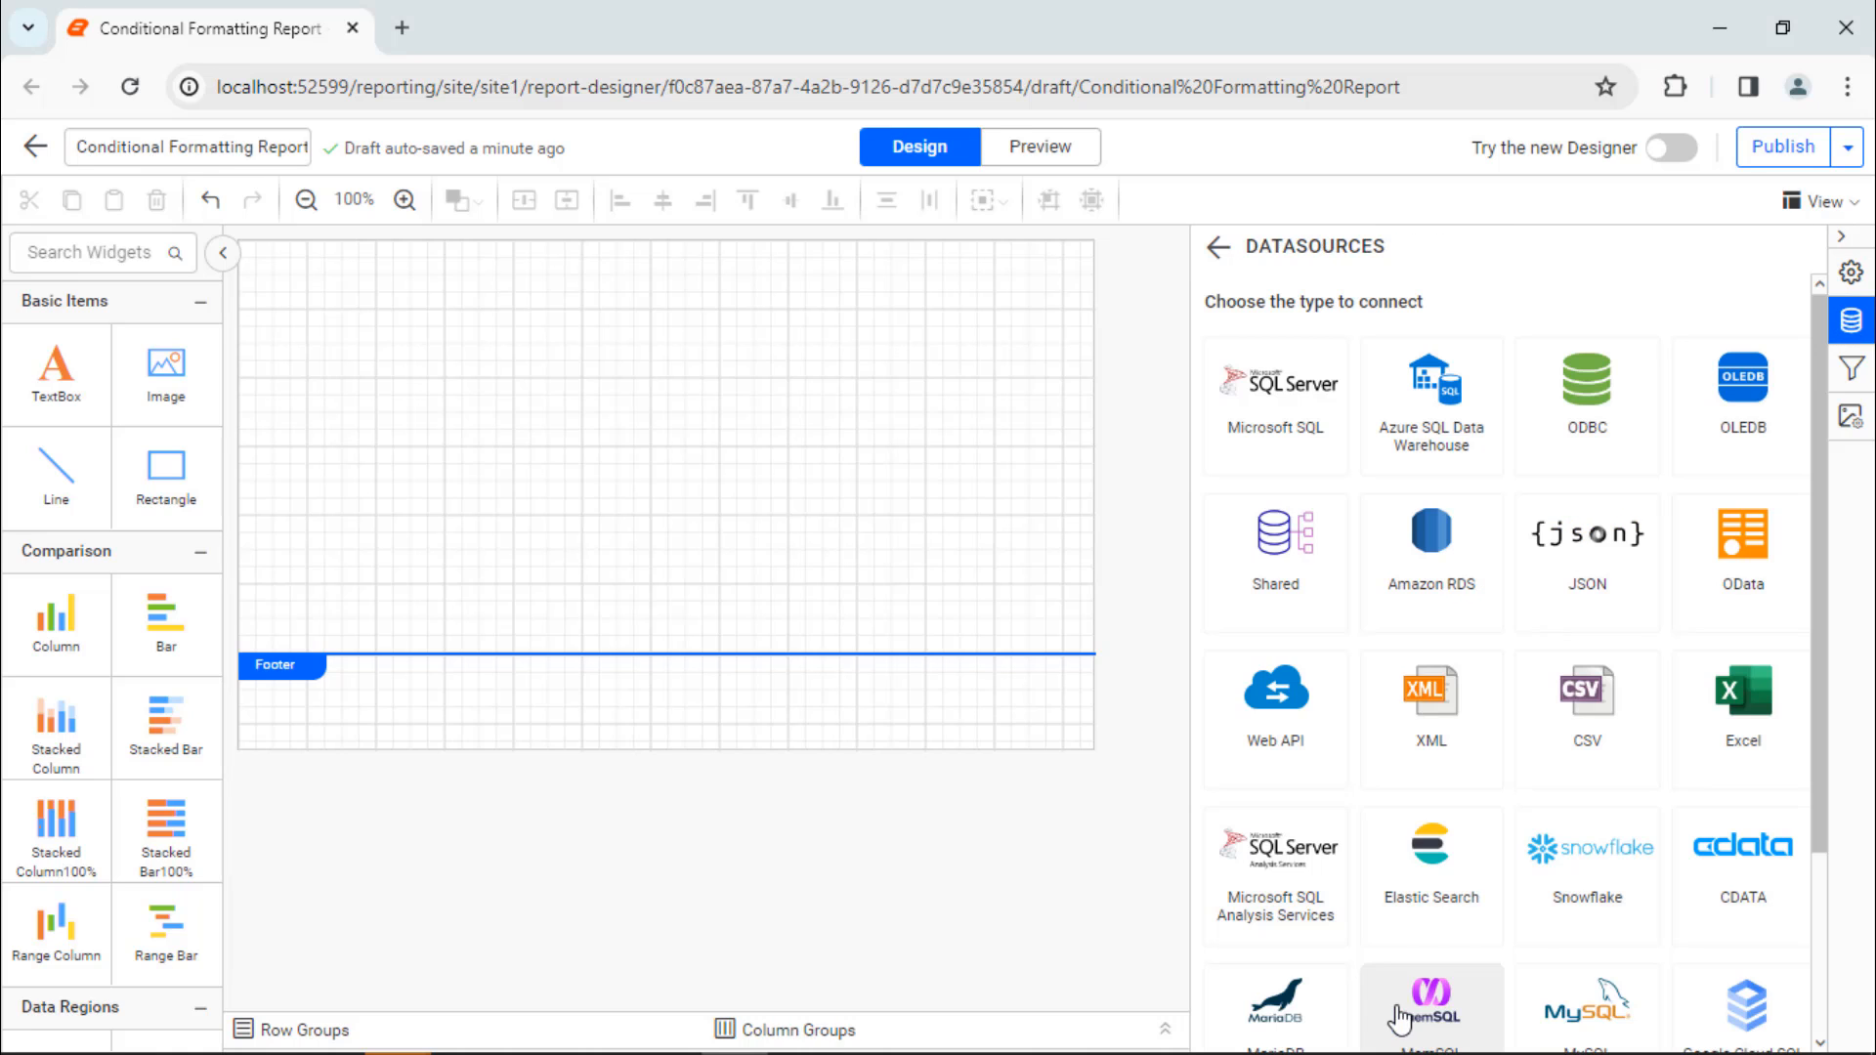
{"action": "left_click", "coordinate": [1261, 430]}
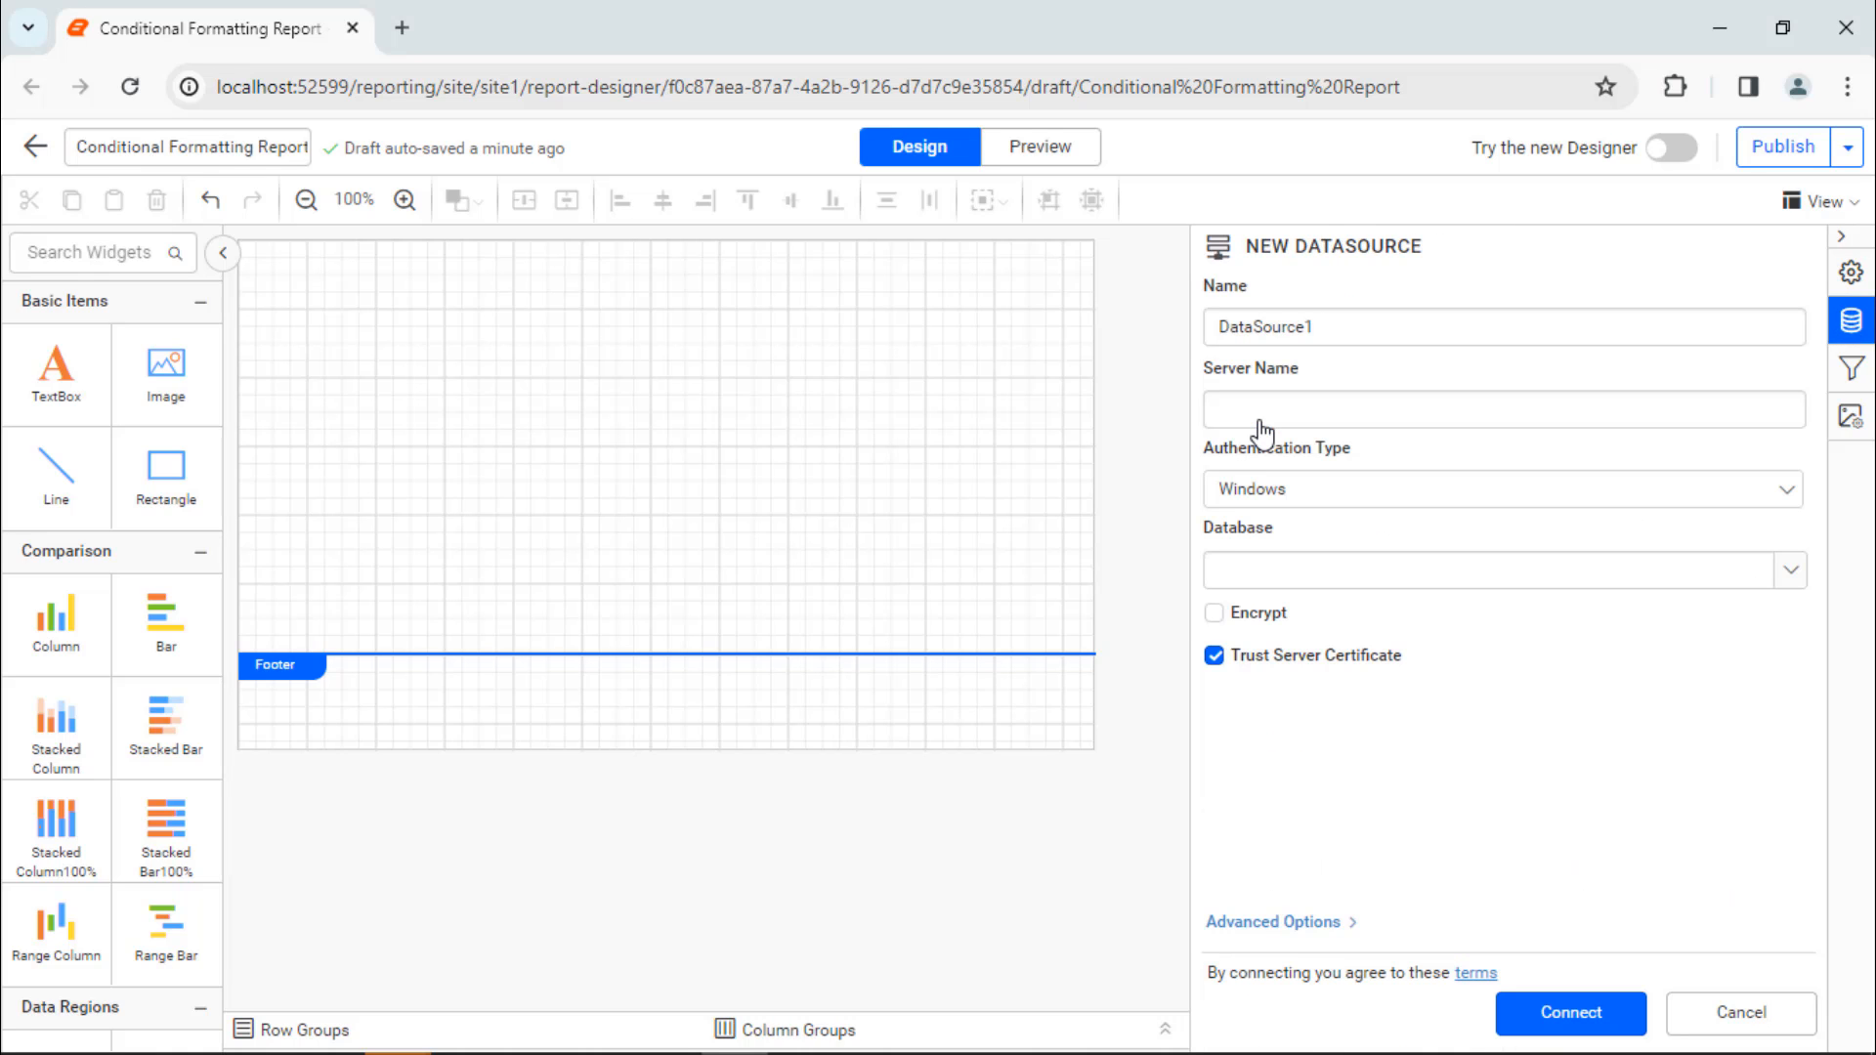
{"action": "double_click", "coordinate": [1429, 326]}
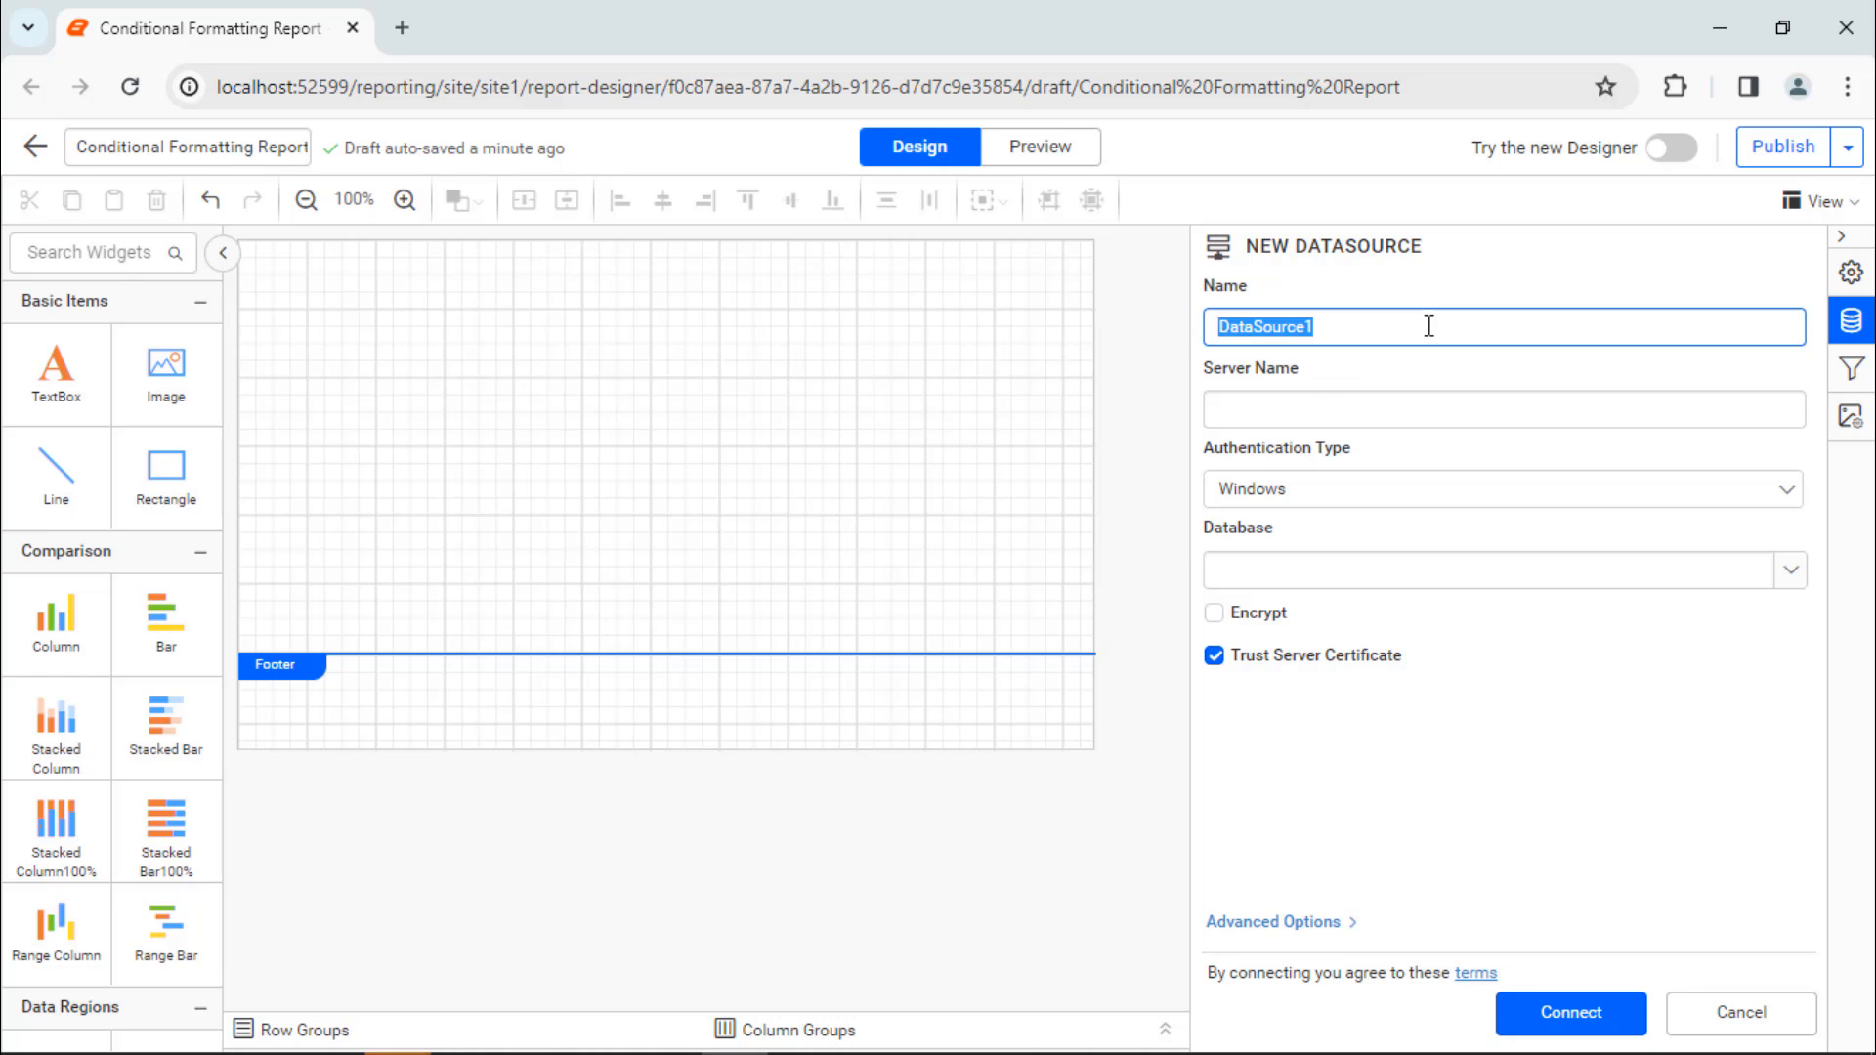
{"action": "type", "text": "Northwind"}
Paste the database connection string in the advanced options, set the authentication type to None and connect the data source.
{"action": "left_click", "coordinate": [1325, 924]}
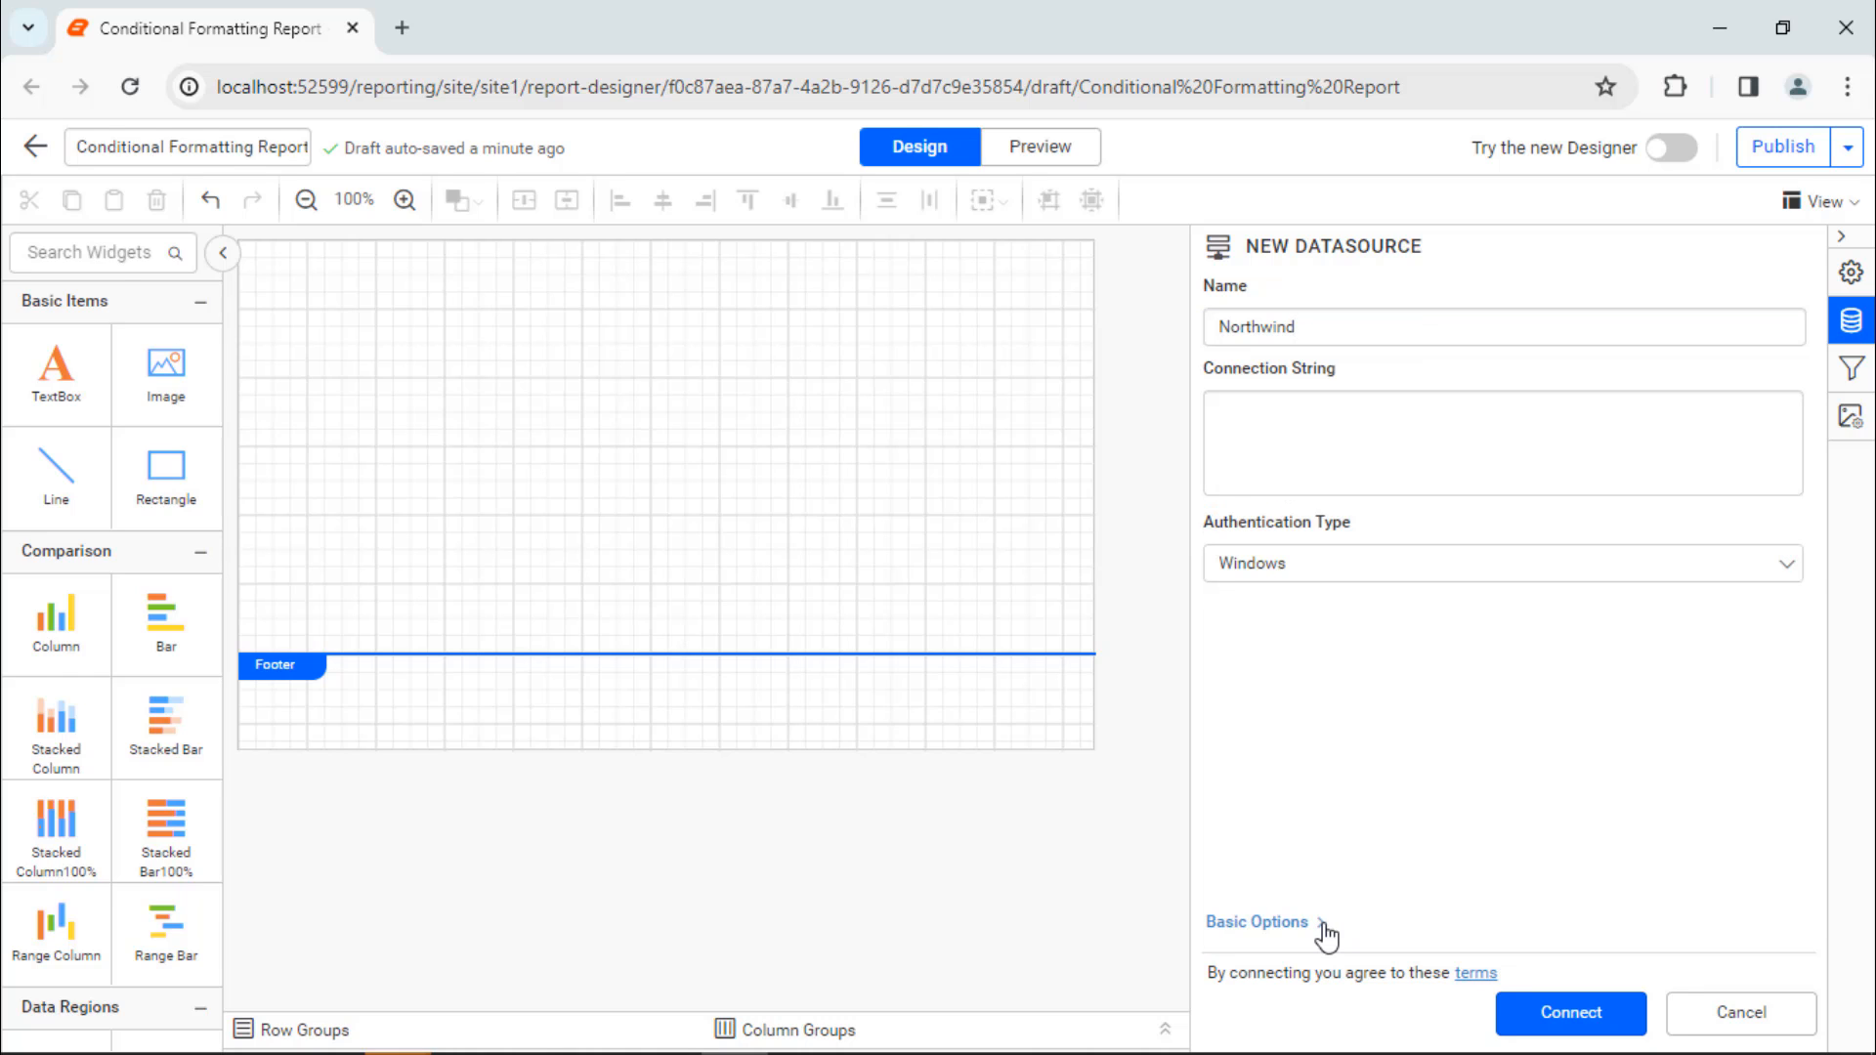
{"action": "left_click", "coordinate": [1756, 467]}
{"action": "key", "text": "ctrl+v"}
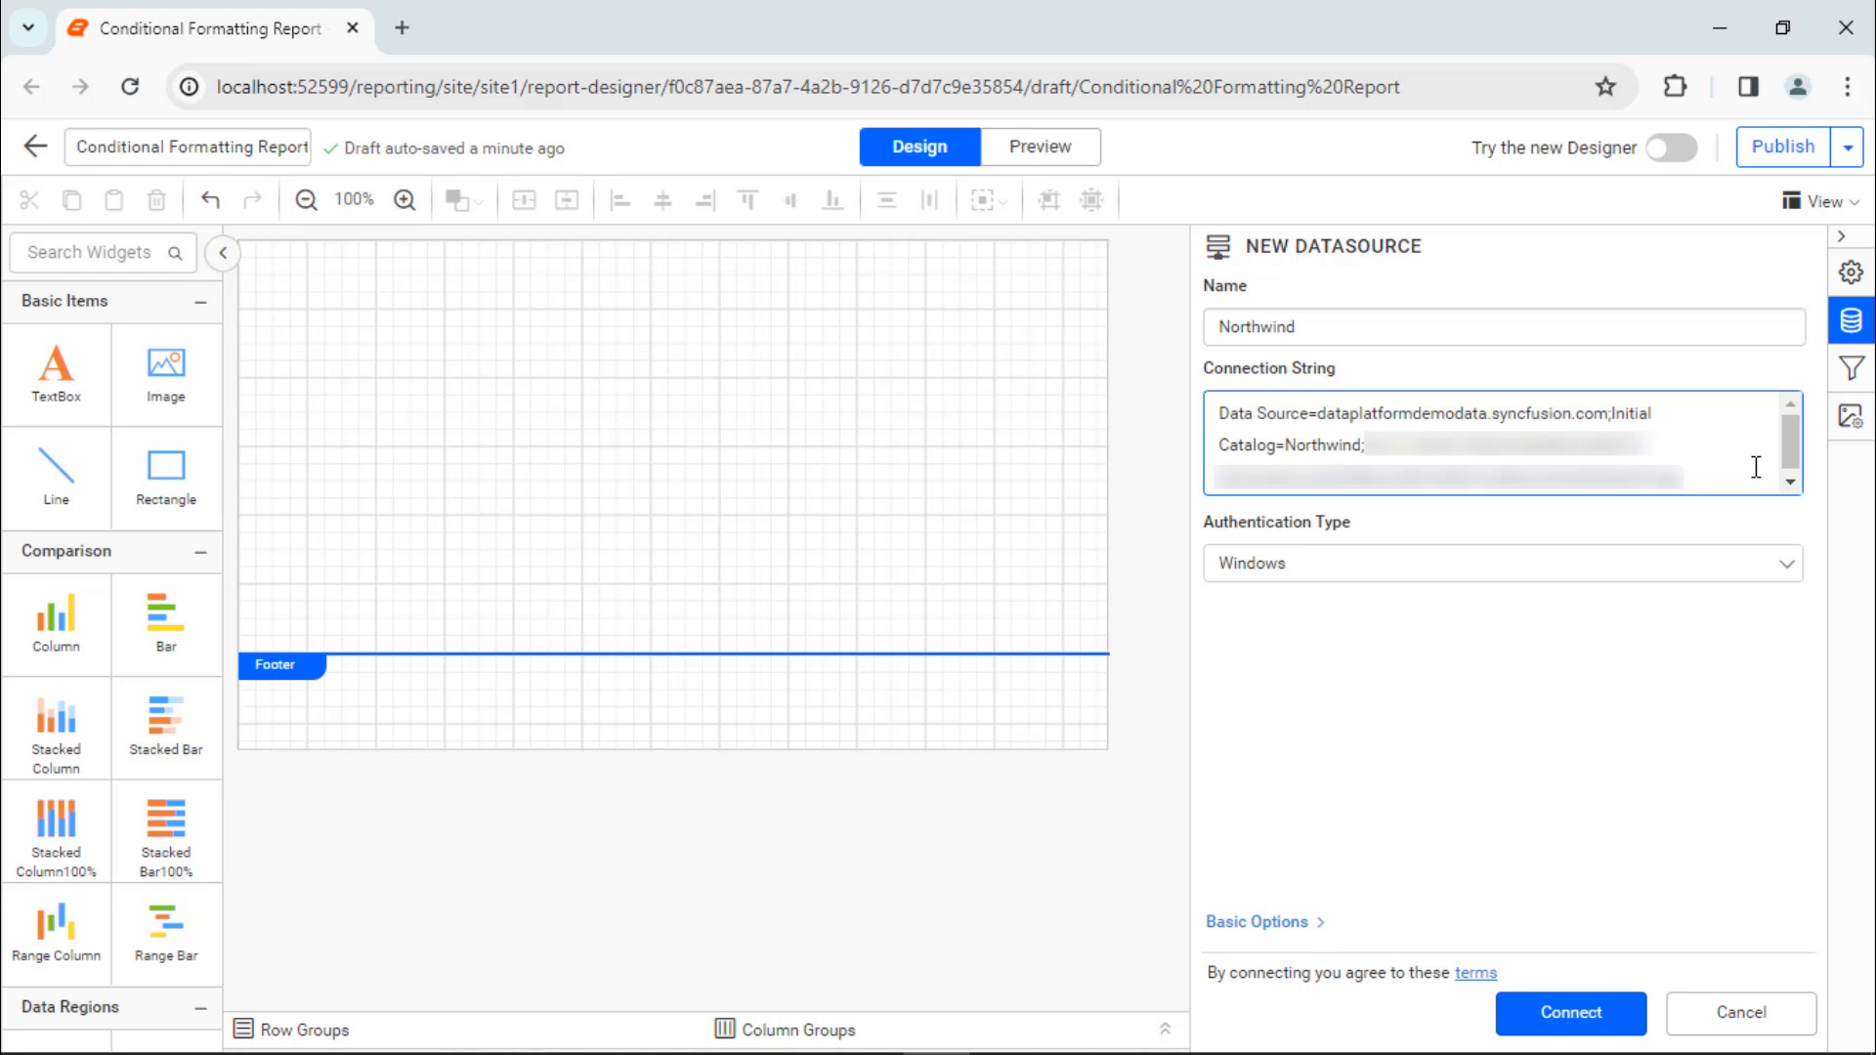
{"action": "left_click", "coordinate": [1737, 560]}
{"action": "left_click", "coordinate": [1712, 718]}
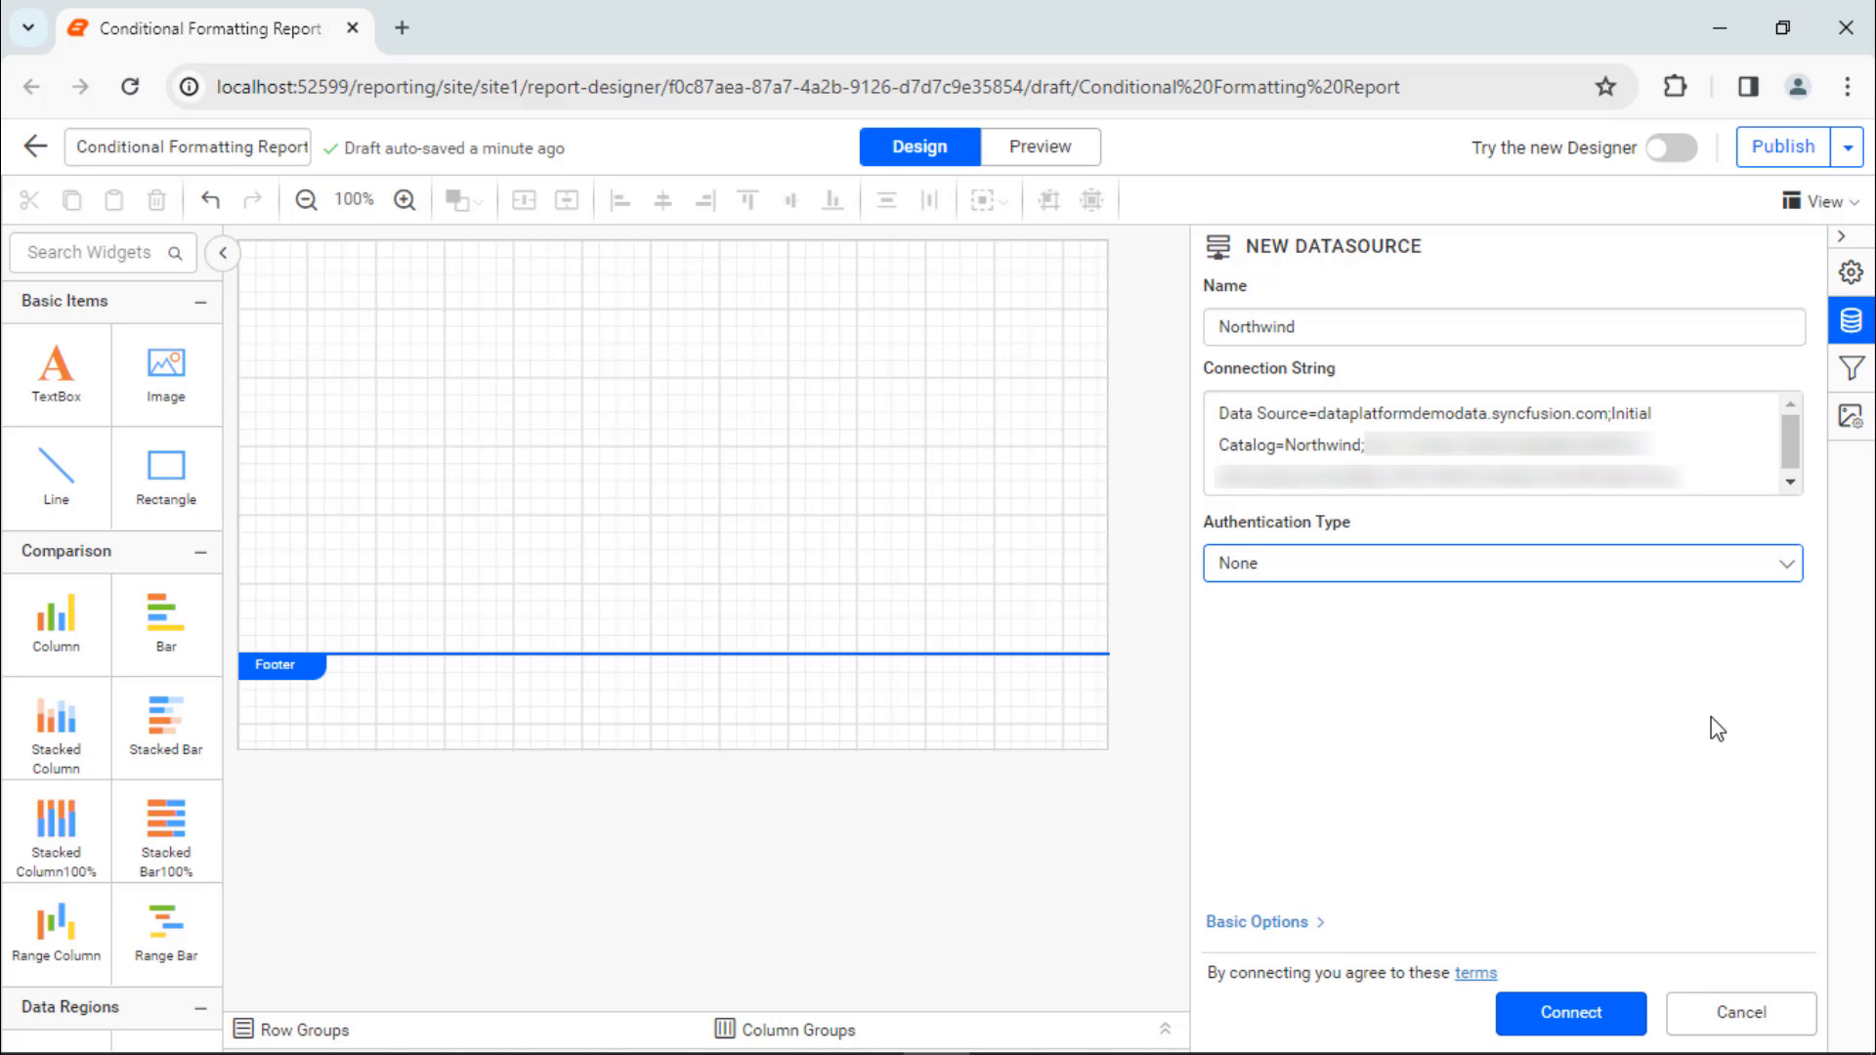
{"action": "left_click", "coordinate": [1523, 1012]}
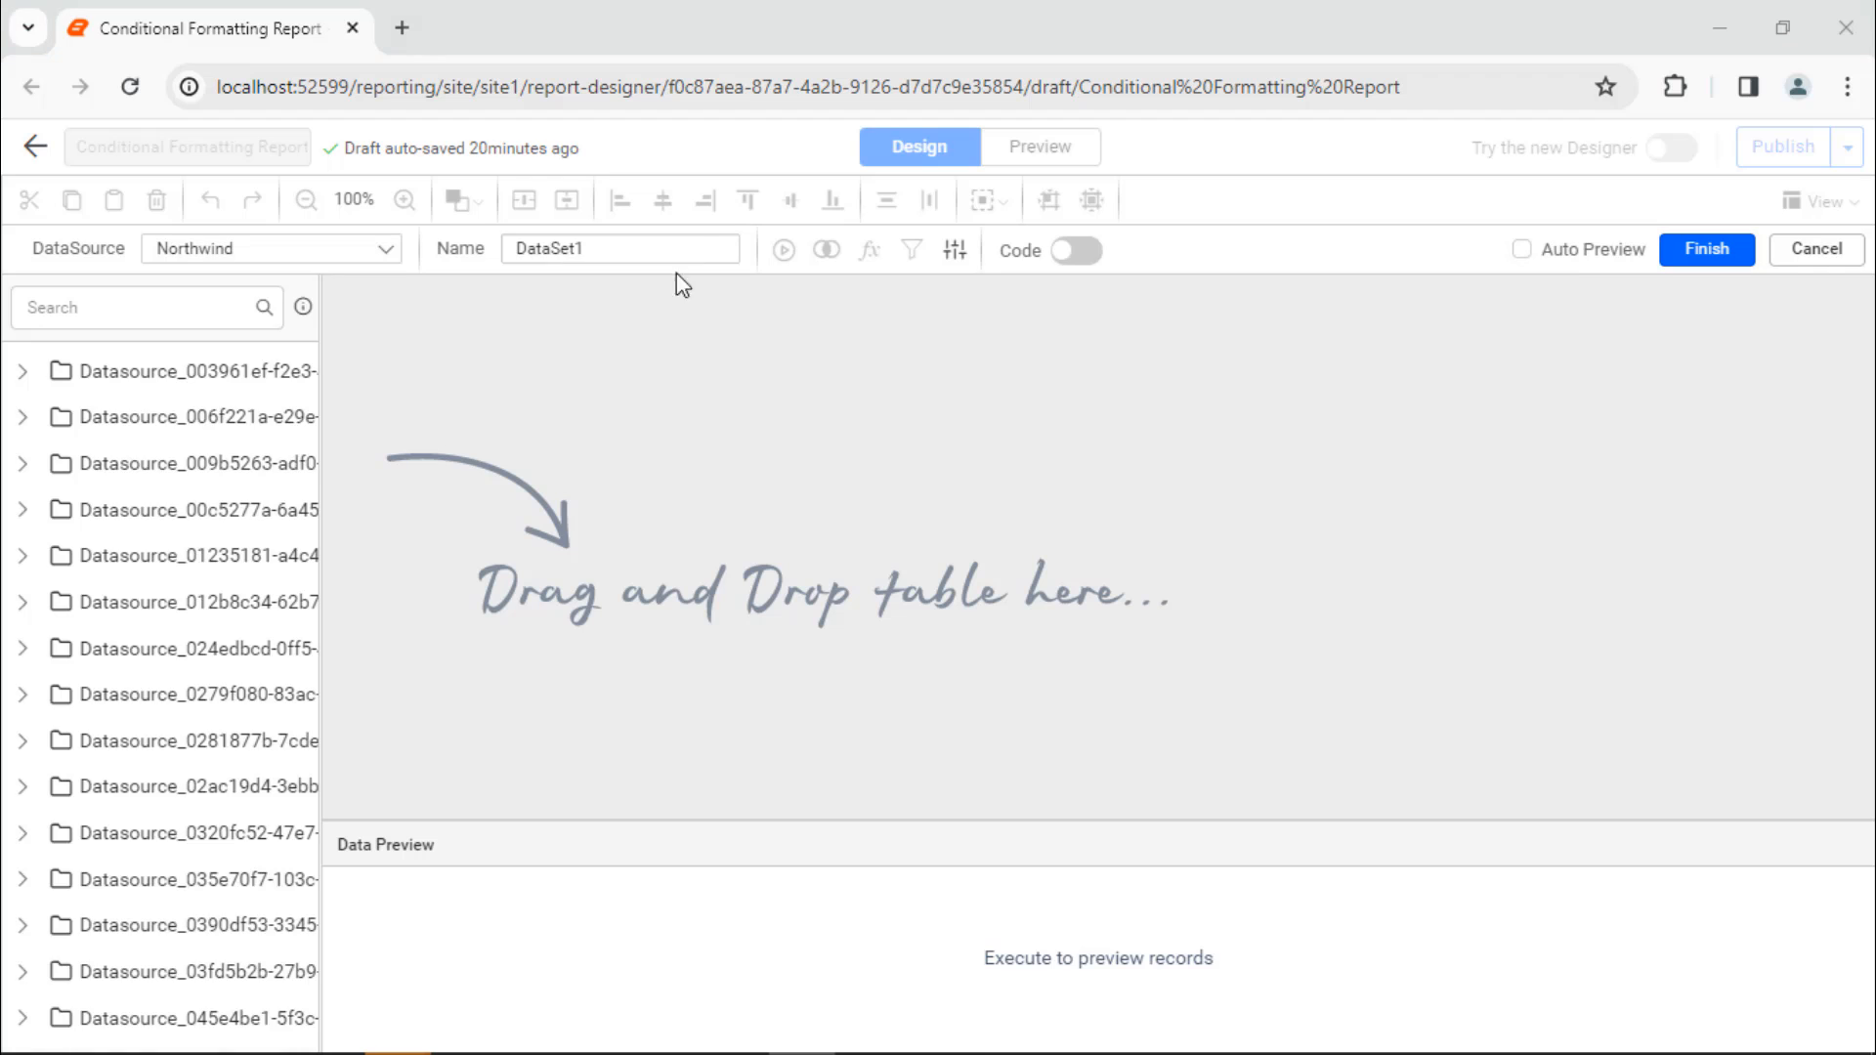
Create the dataset CustomerDetailDataset from the query "Select CustomerID, CompanyName, Address, City, PostalCode, Country From Customers", running it before finishing.
{"action": "double_click", "coordinate": [697, 251]}
{"action": "type", "text": "CustomerDetailDataset"}
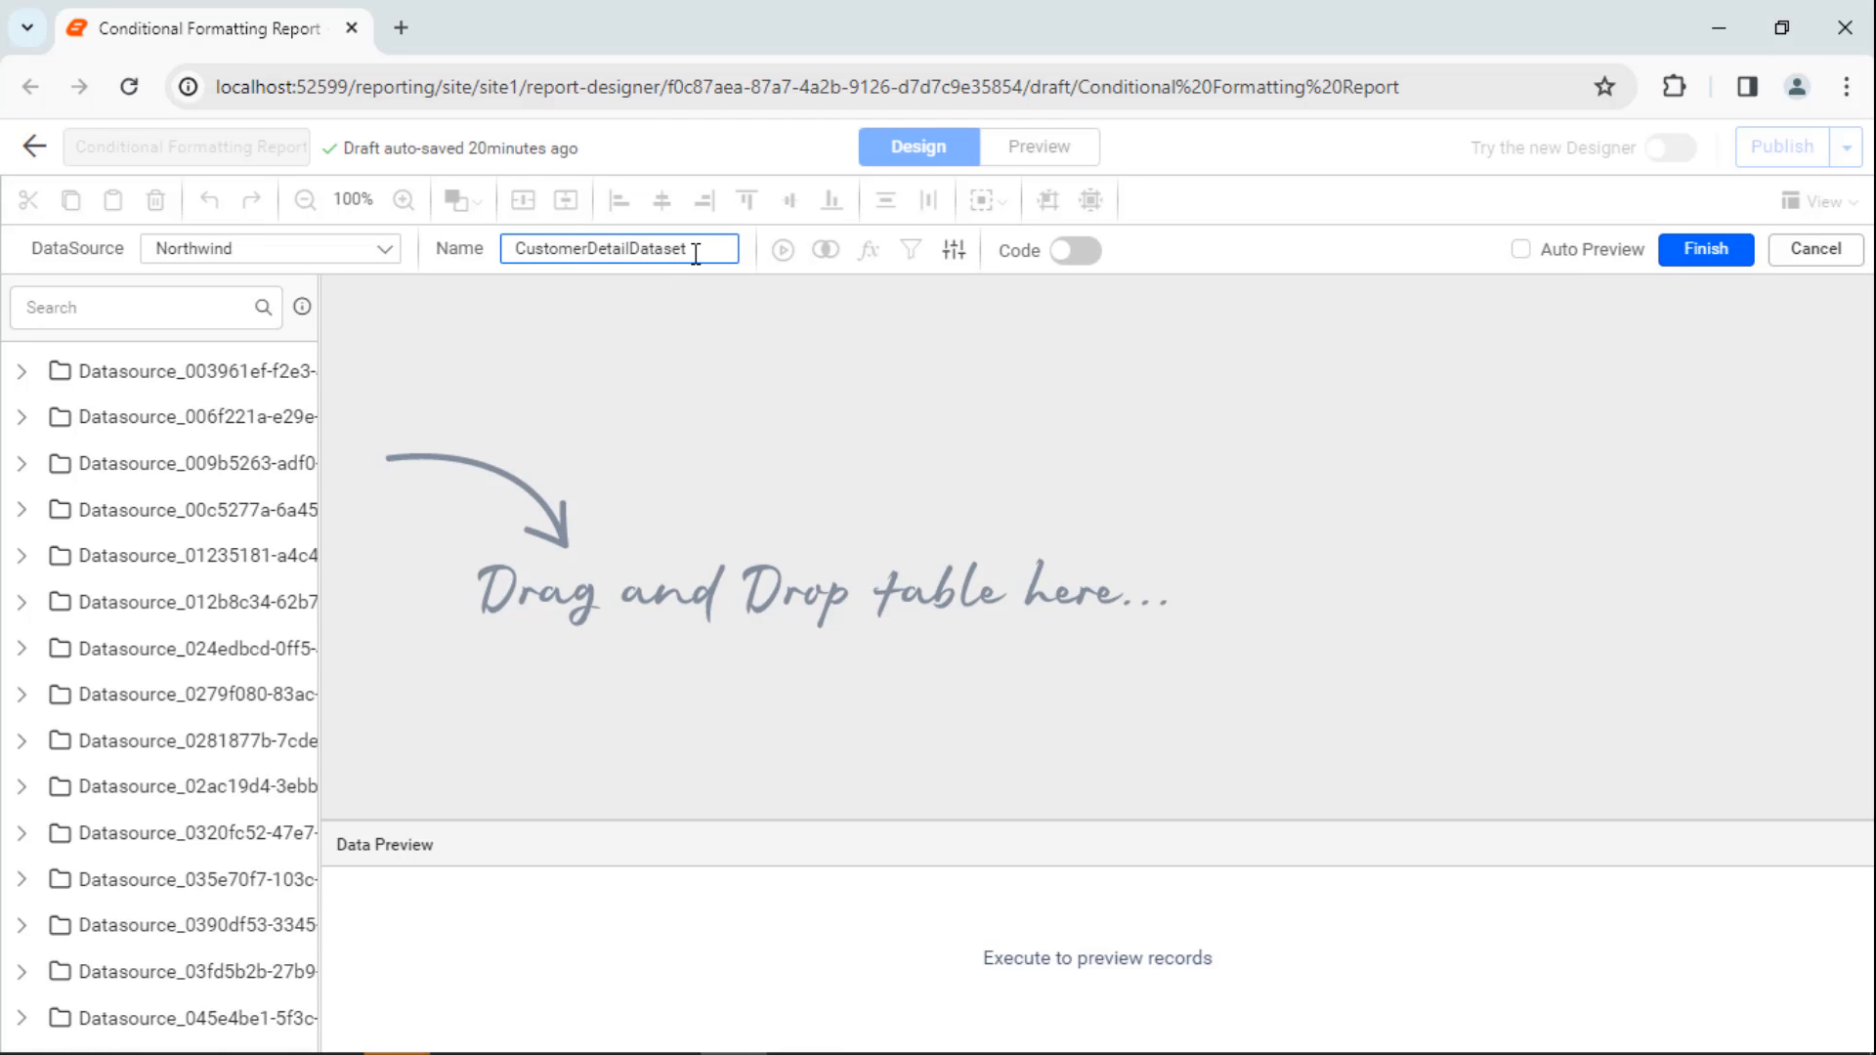
{"action": "left_click", "coordinate": [1079, 251]}
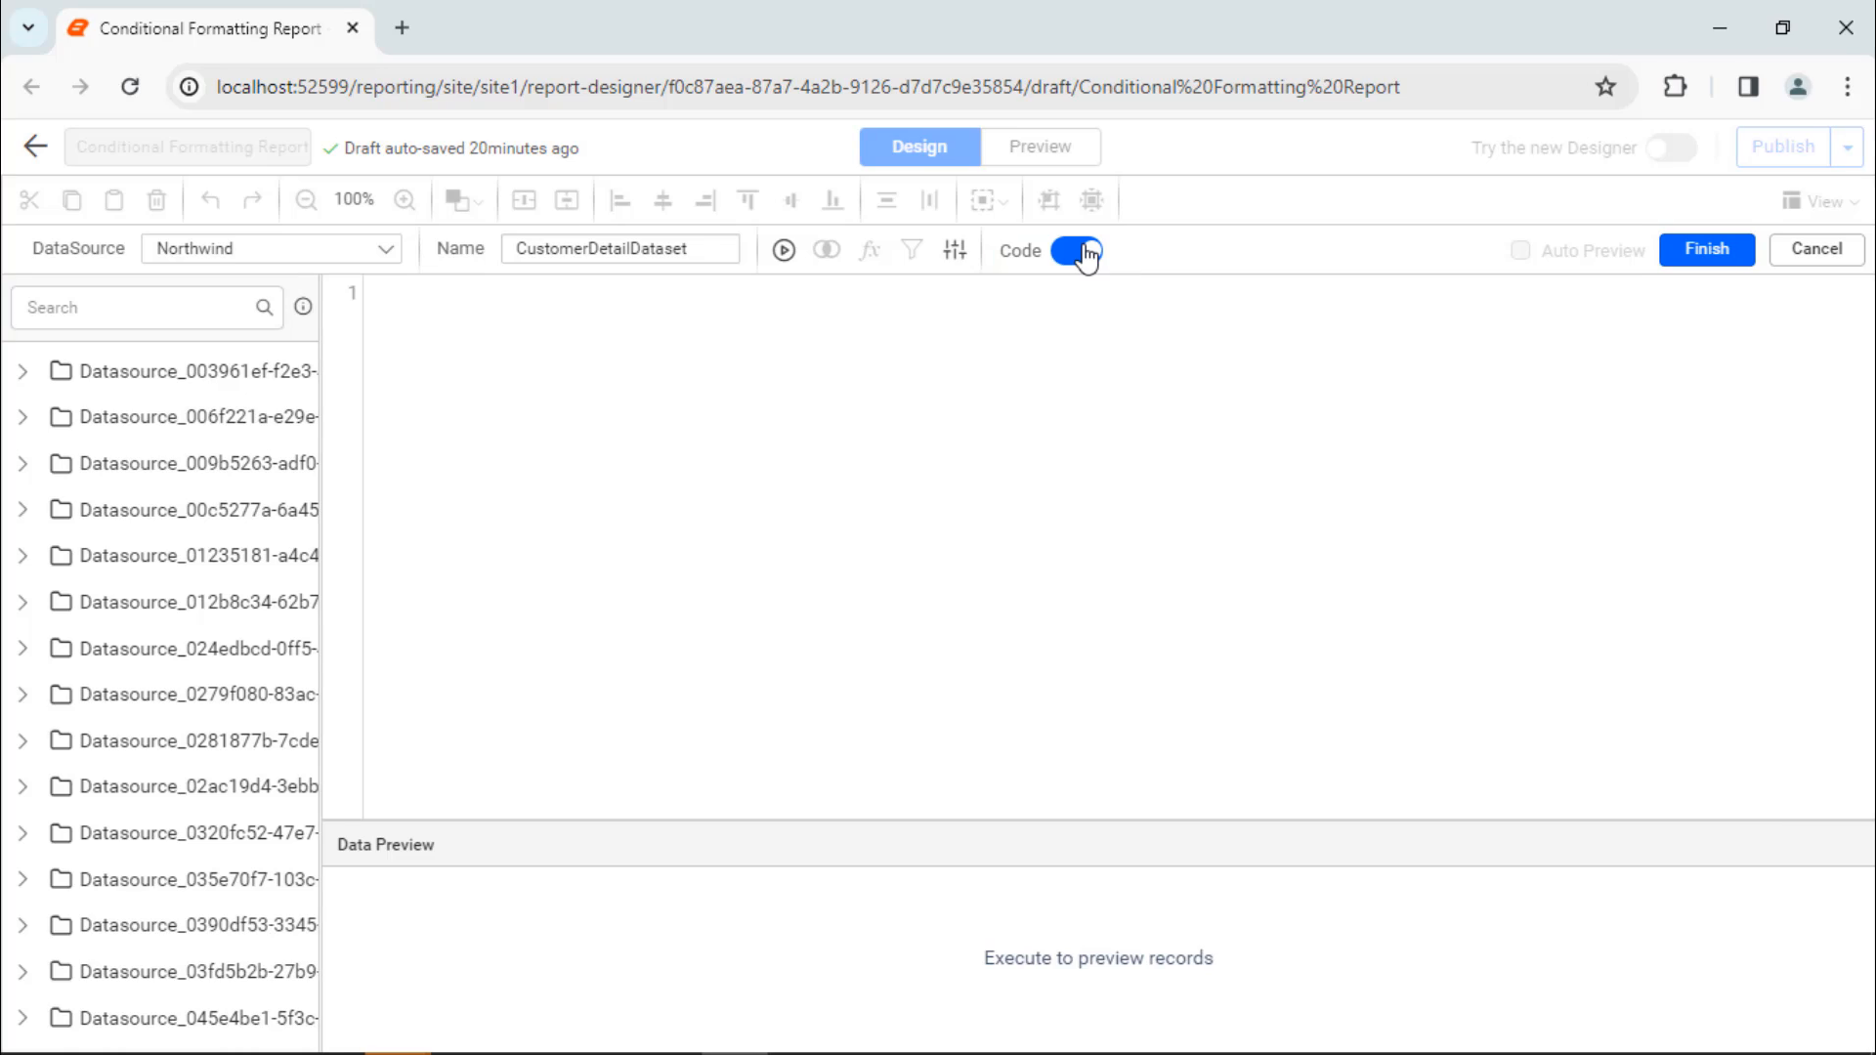
{"action": "left_click", "coordinate": [1066, 289]}
{"action": "type", "text": "Select CustomerID, CompanyName, Address, City, PostalCode, Country From Customers"}
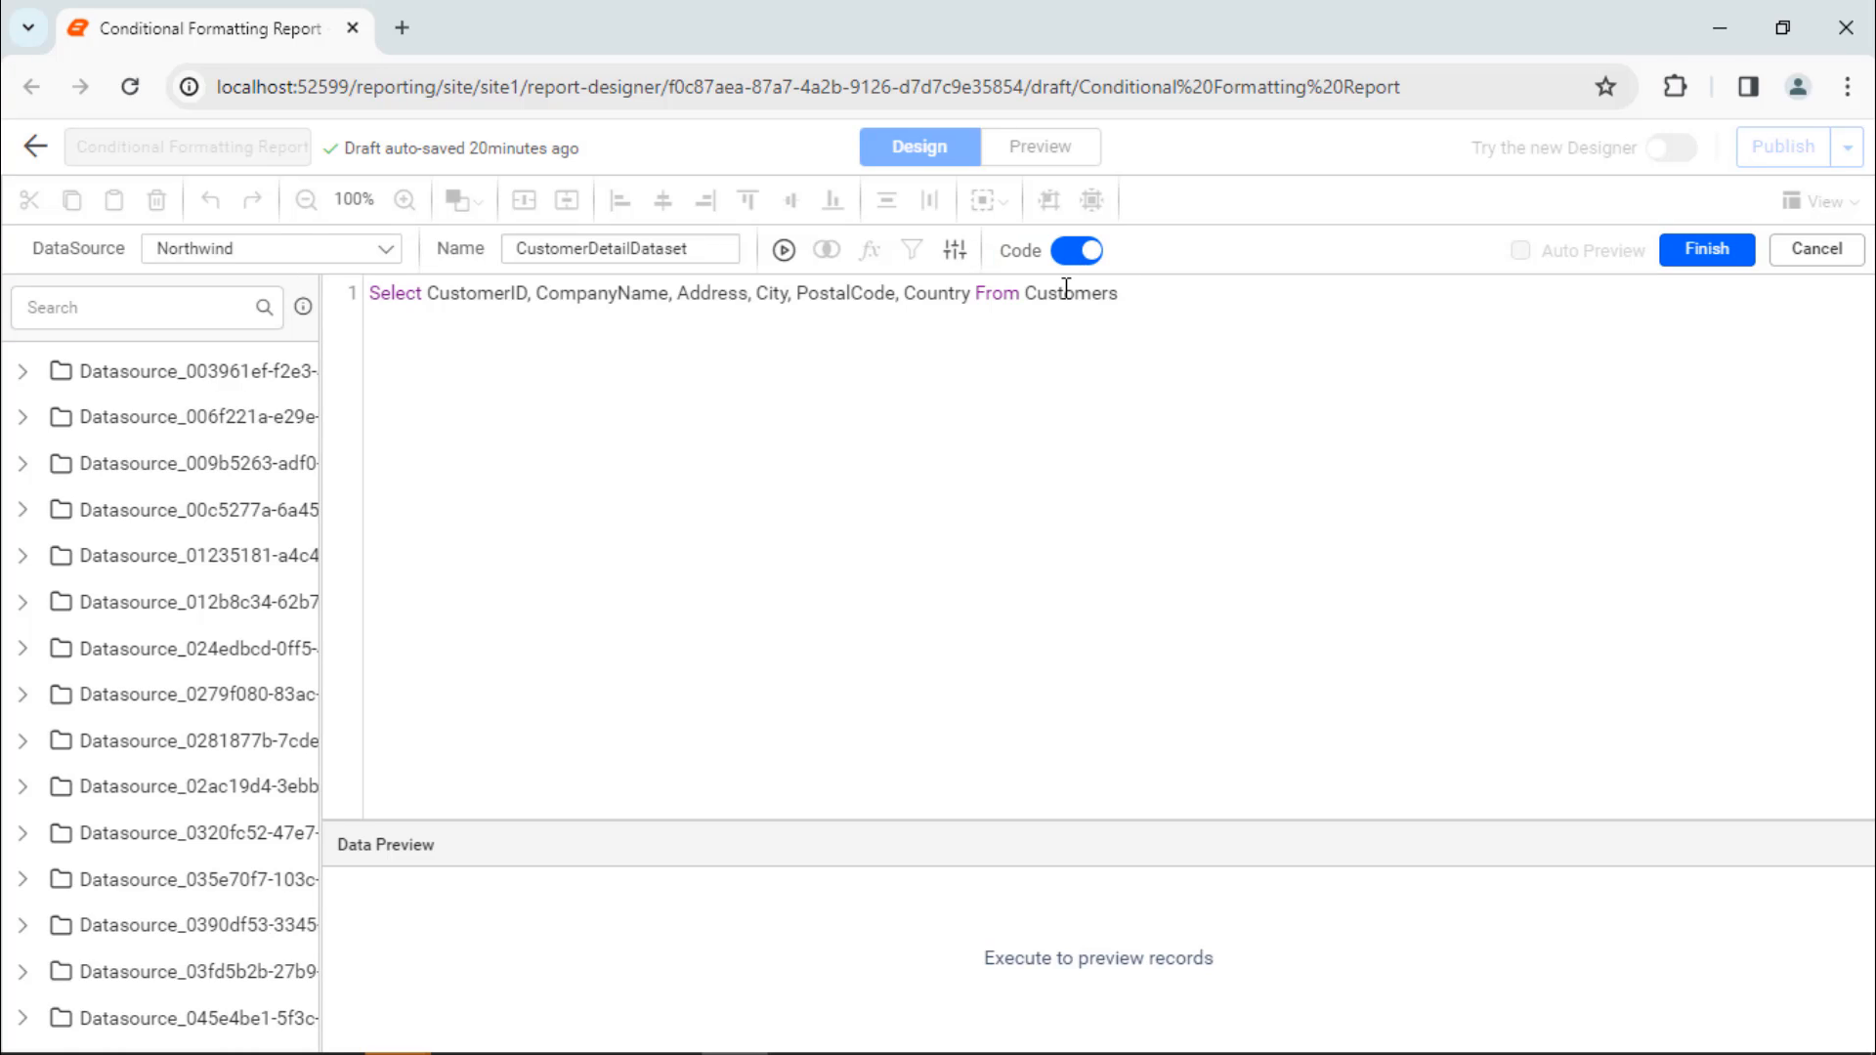
{"action": "left_click", "coordinate": [783, 251]}
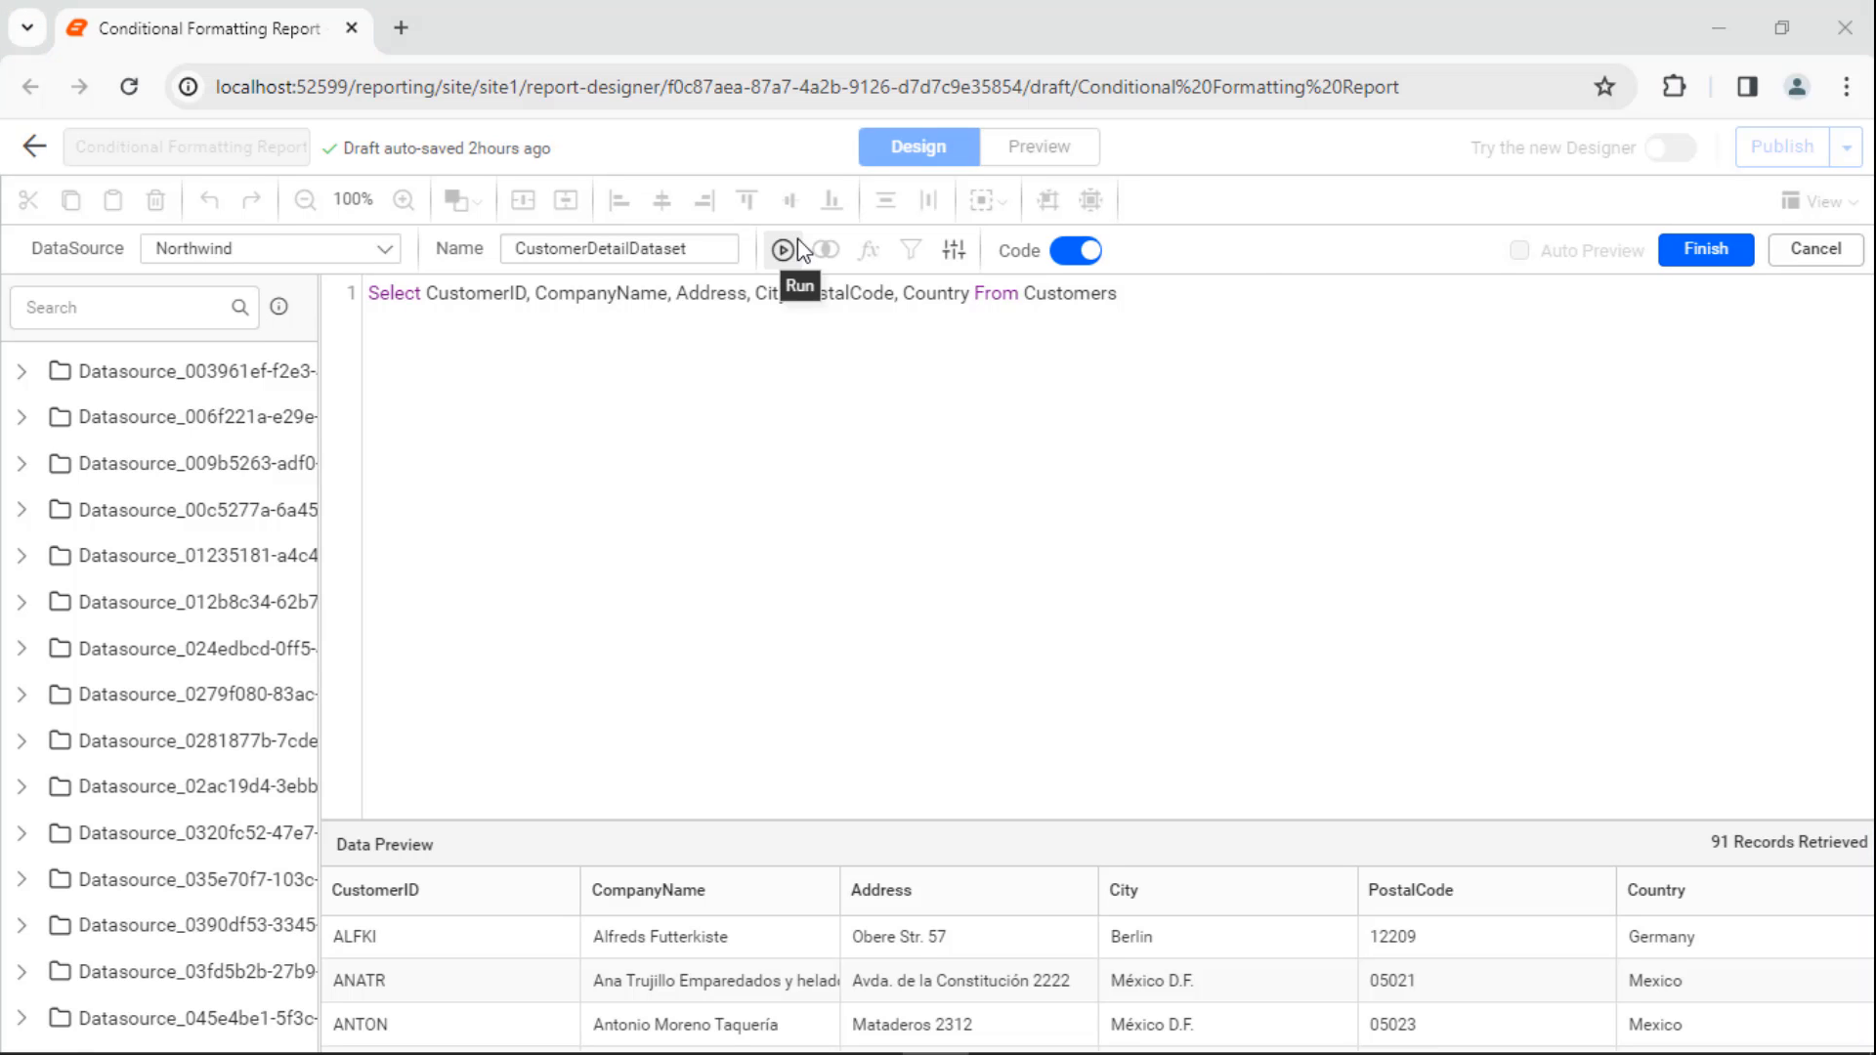
{"action": "left_click", "coordinate": [1702, 249]}
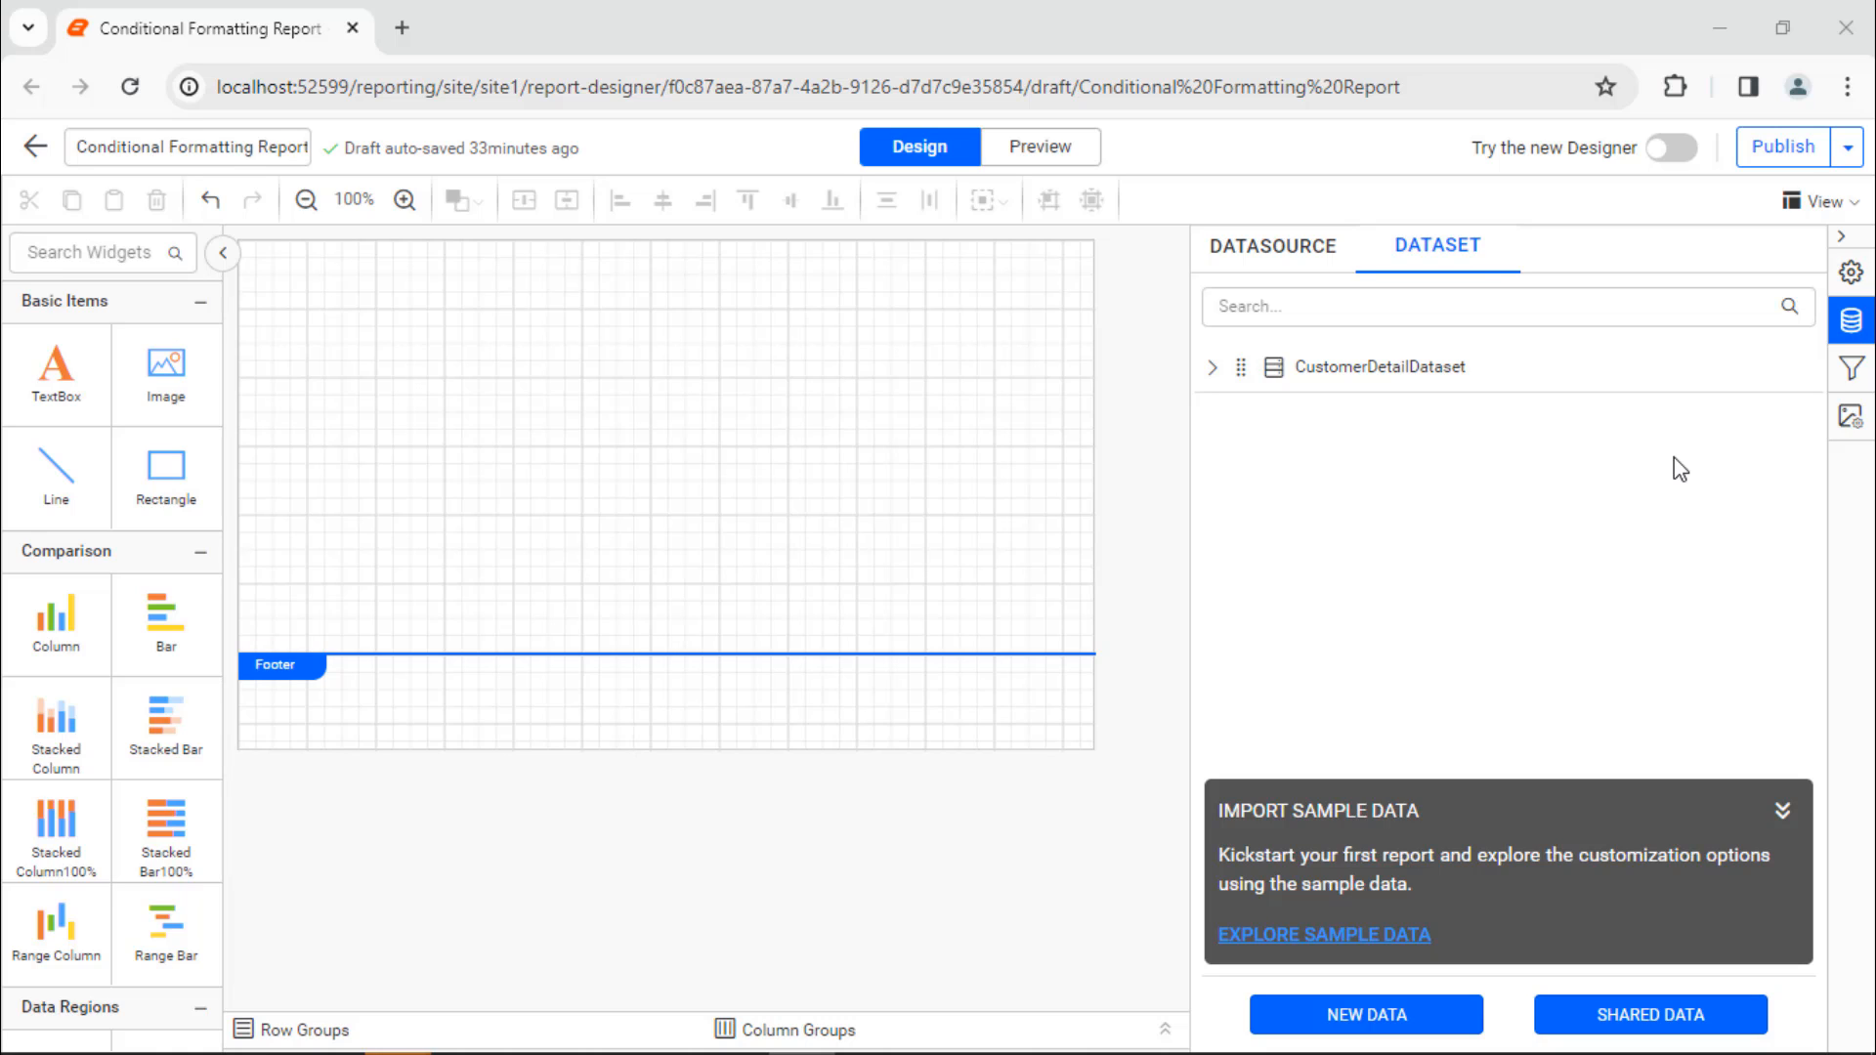
Show the report header and place a rectangle in it that spans the full page width.
{"action": "left_click", "coordinate": [1818, 207]}
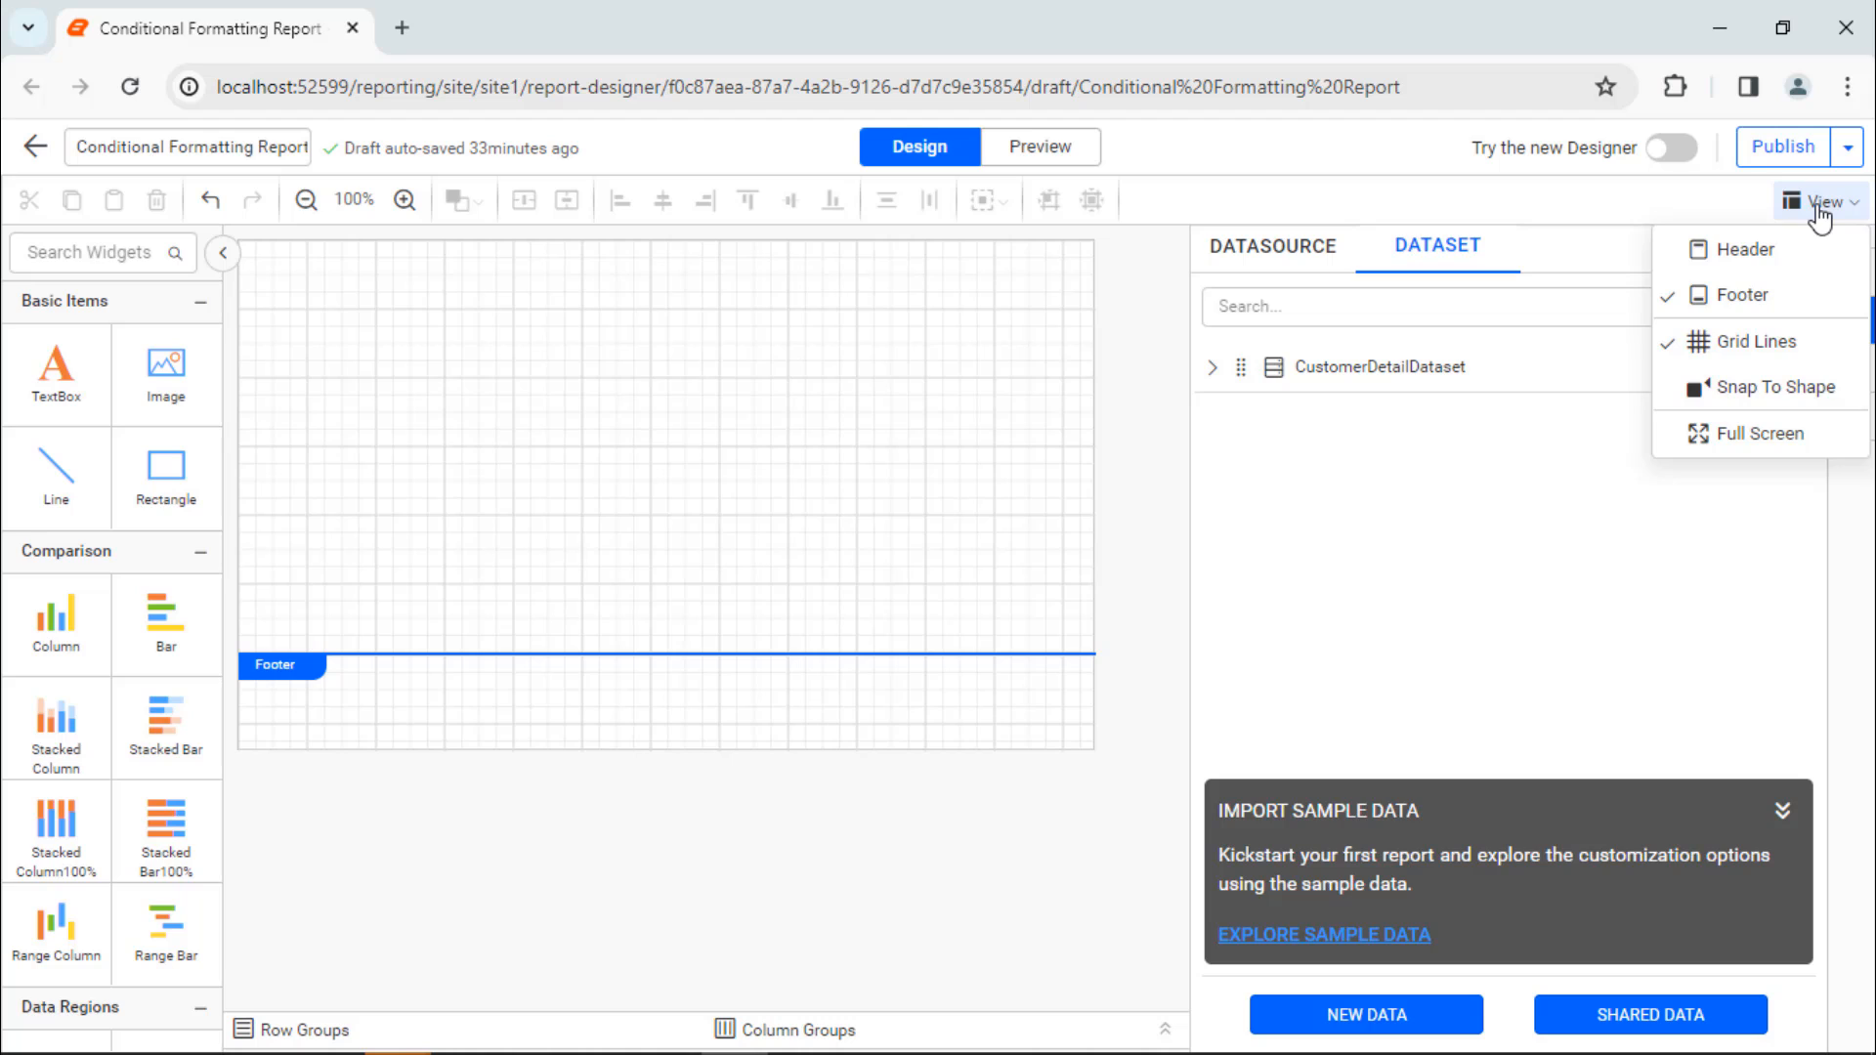
{"action": "left_click", "coordinate": [1772, 251]}
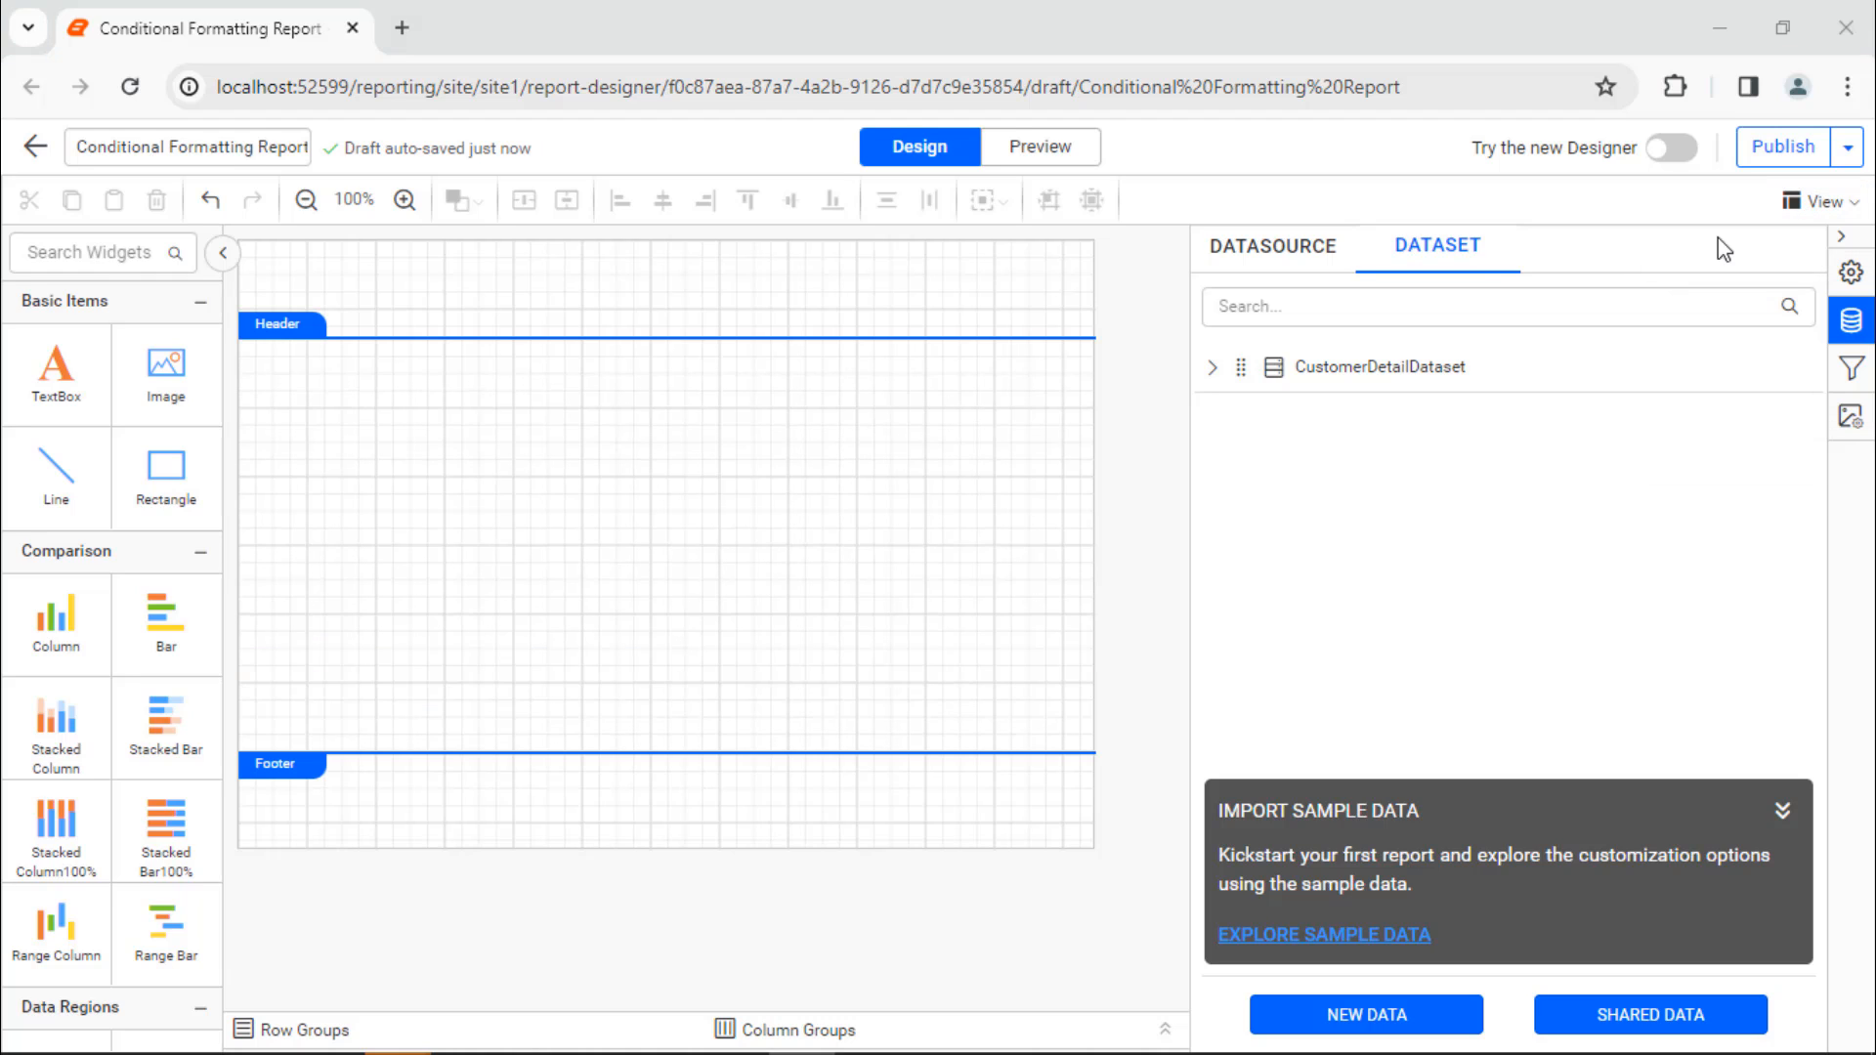
{"action": "left_click_drag", "start_coordinate": [166, 473], "coordinate": [253, 256]}
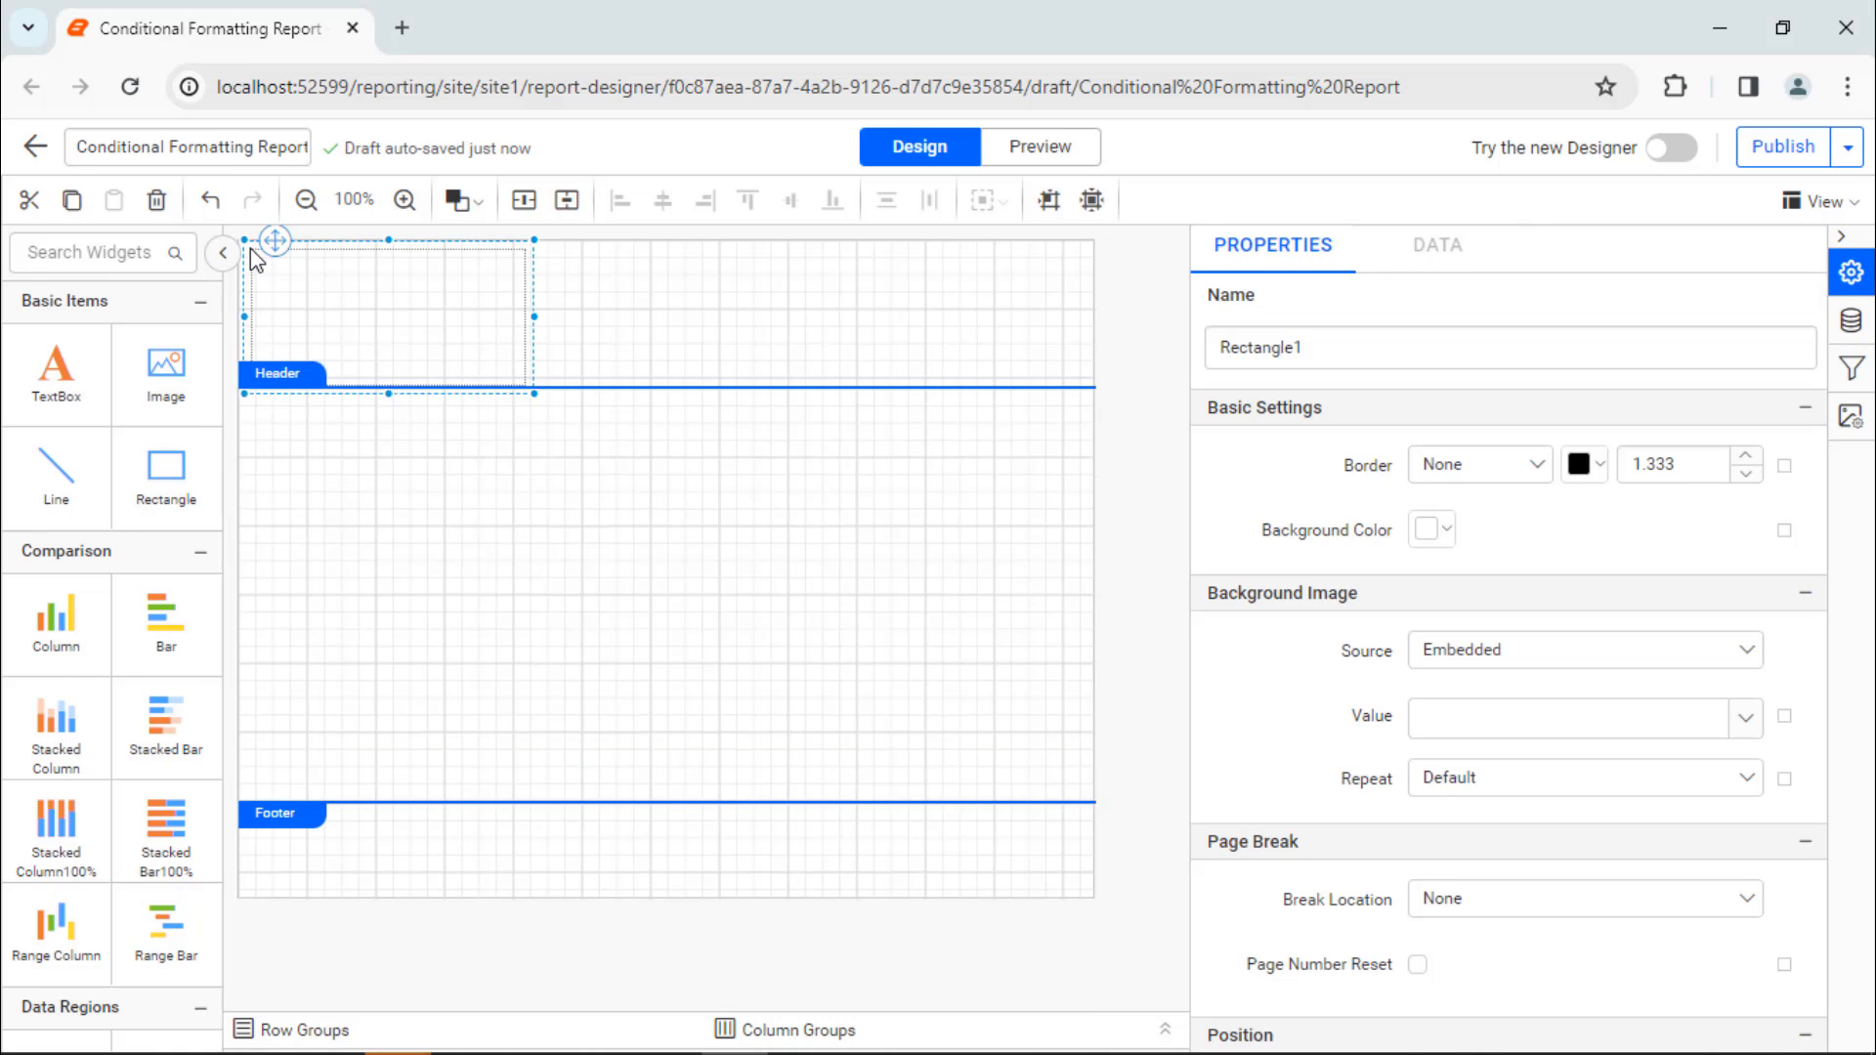
{"action": "left_click_drag", "start_coordinate": [534, 393], "coordinate": [1094, 350]}
Fill the header rectangle with the background color rgba(83,81,99,1).
{"action": "left_click", "coordinate": [1442, 530]}
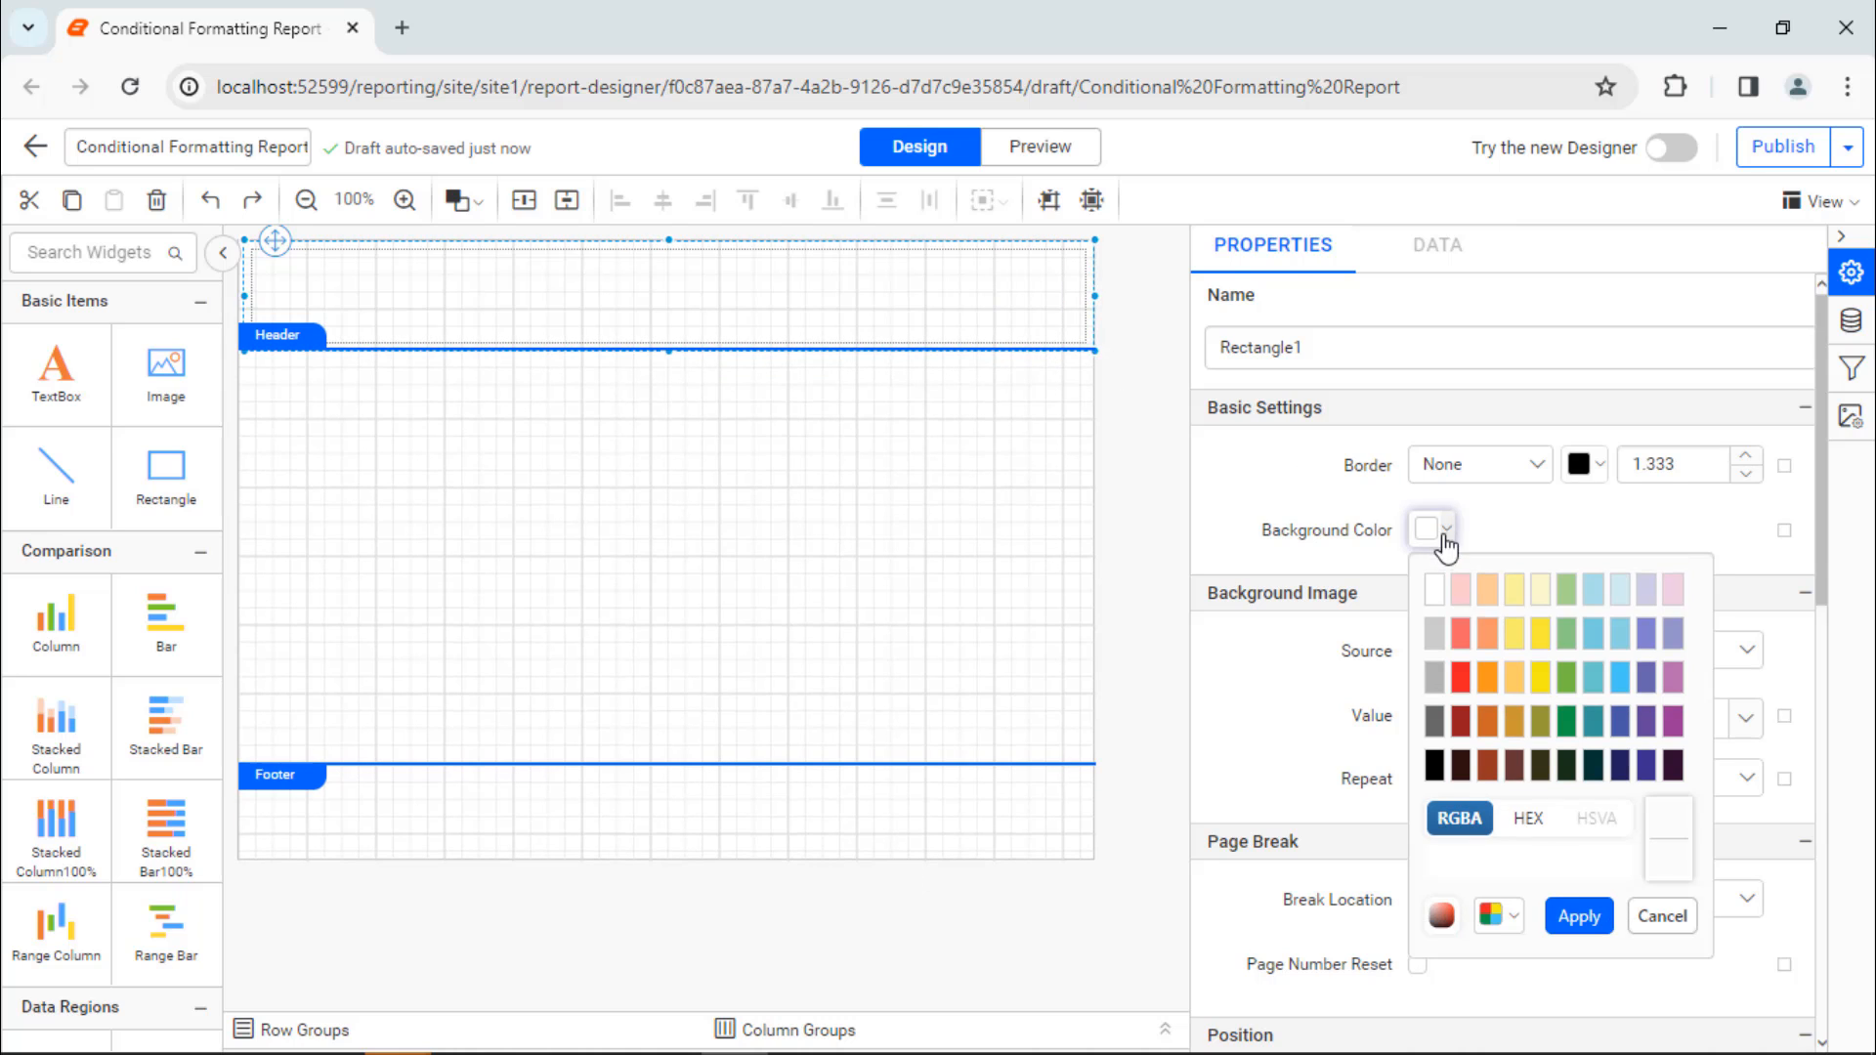
{"action": "left_click", "coordinate": [1558, 852]}
{"action": "type", "text": "rgba(83,81,99,1)"}
{"action": "left_click", "coordinate": [1566, 916]}
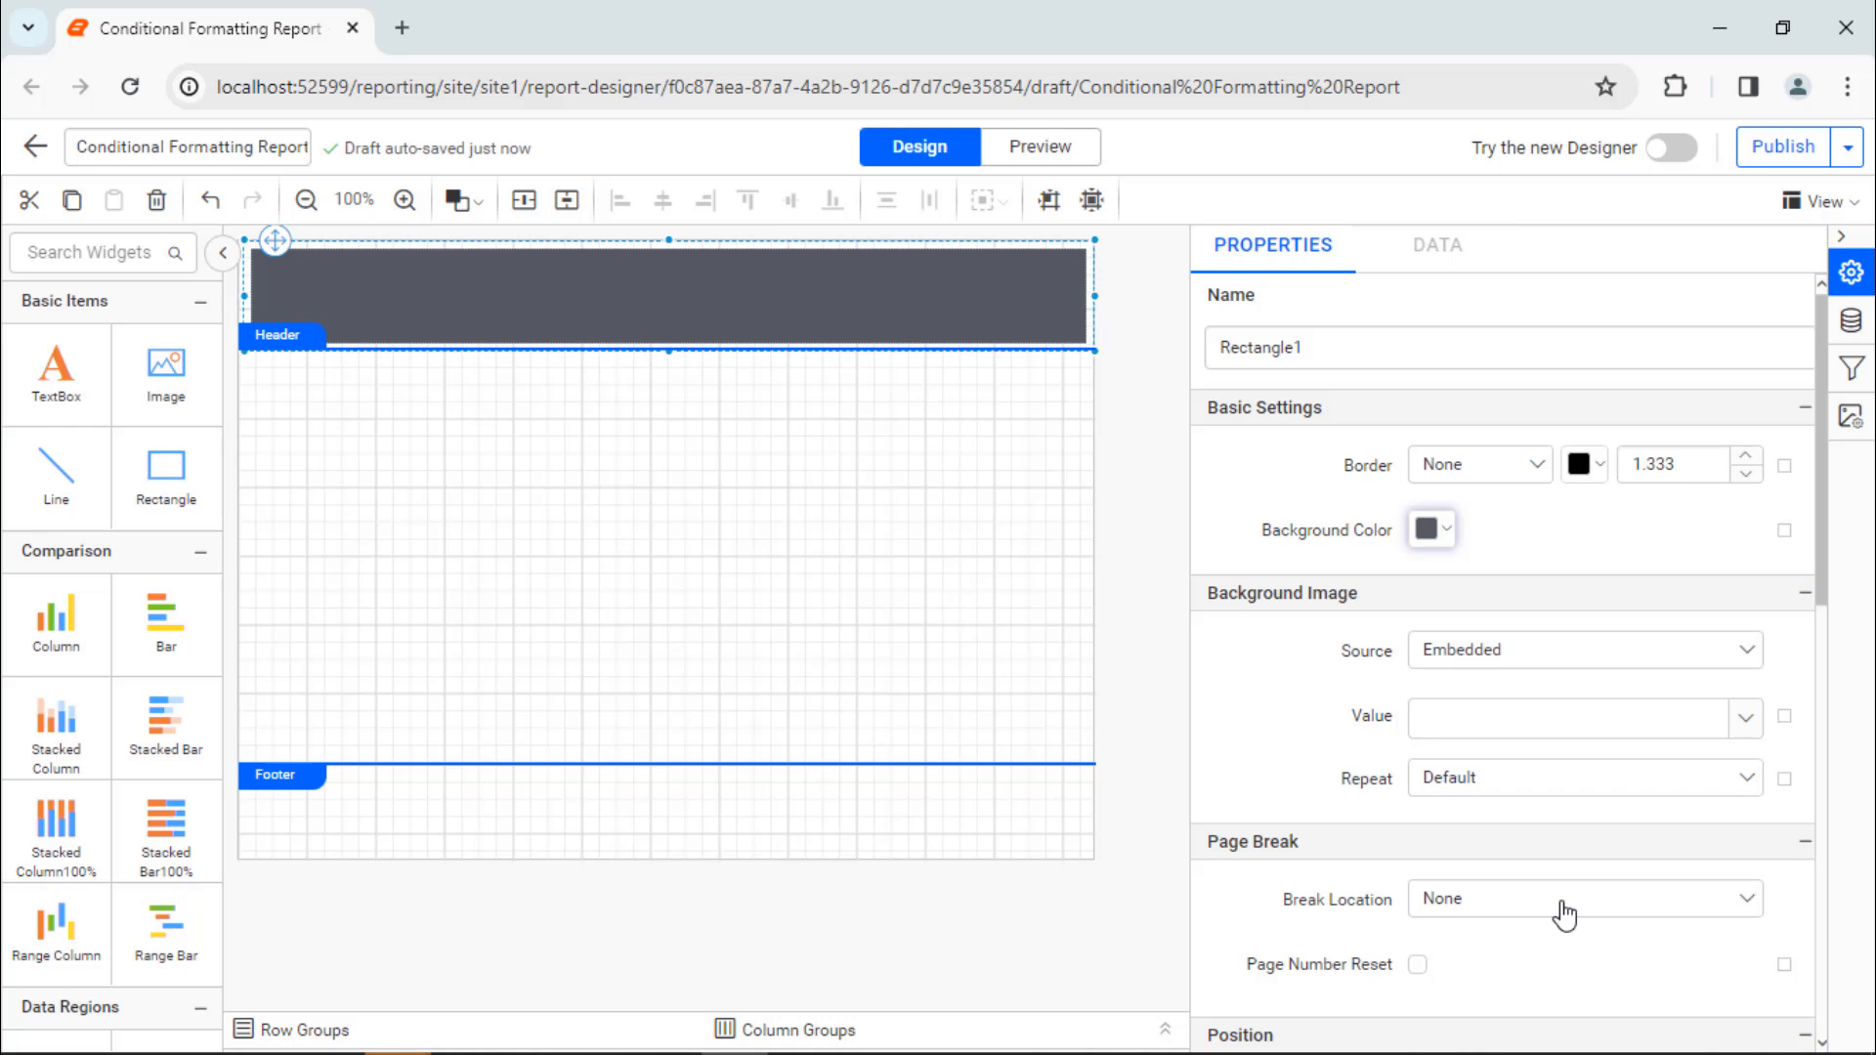
Add a text box across about two thirds of the header rectangle with the text "Customer Details".
{"action": "left_click_drag", "start_coordinate": [56, 371], "coordinate": [235, 279]}
{"action": "left_click_drag", "start_coordinate": [523, 299], "coordinate": [790, 299]}
{"action": "double_click", "coordinate": [761, 302]}
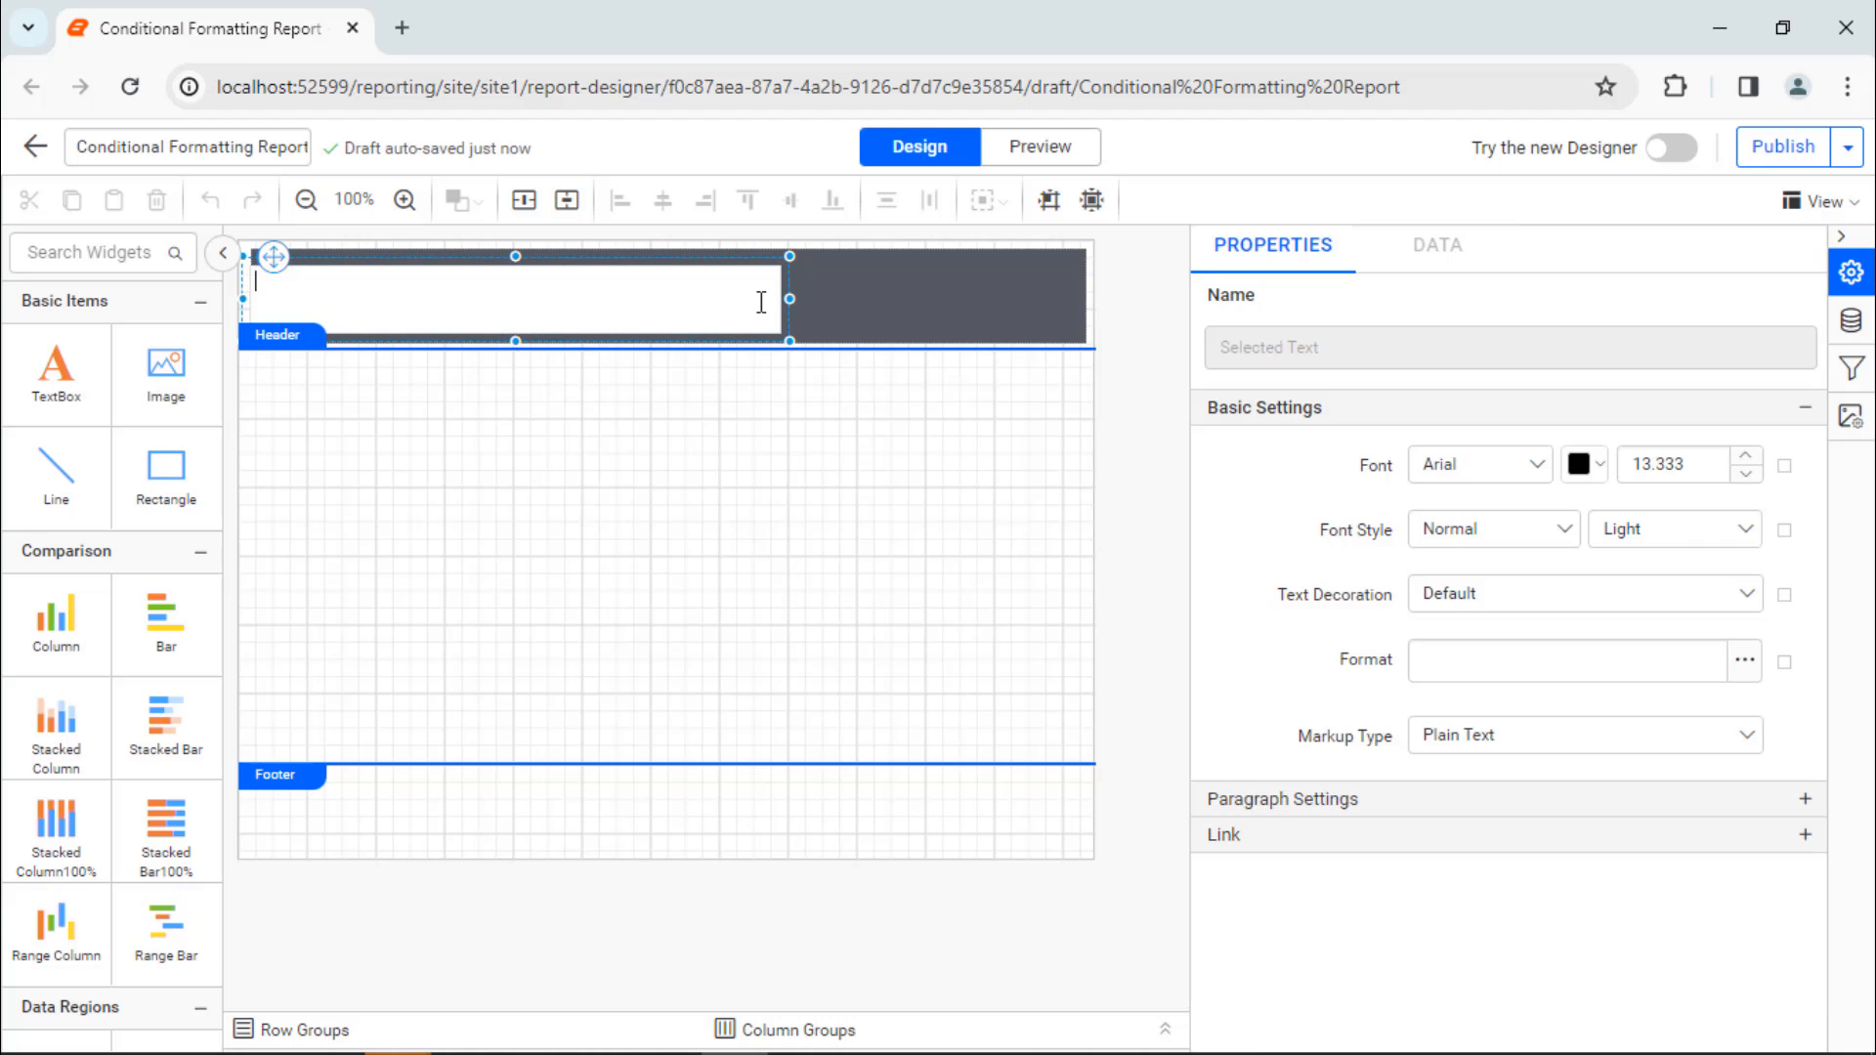
{"action": "type", "text": "Customer Details"}
{"action": "left_click", "coordinate": [832, 300]}
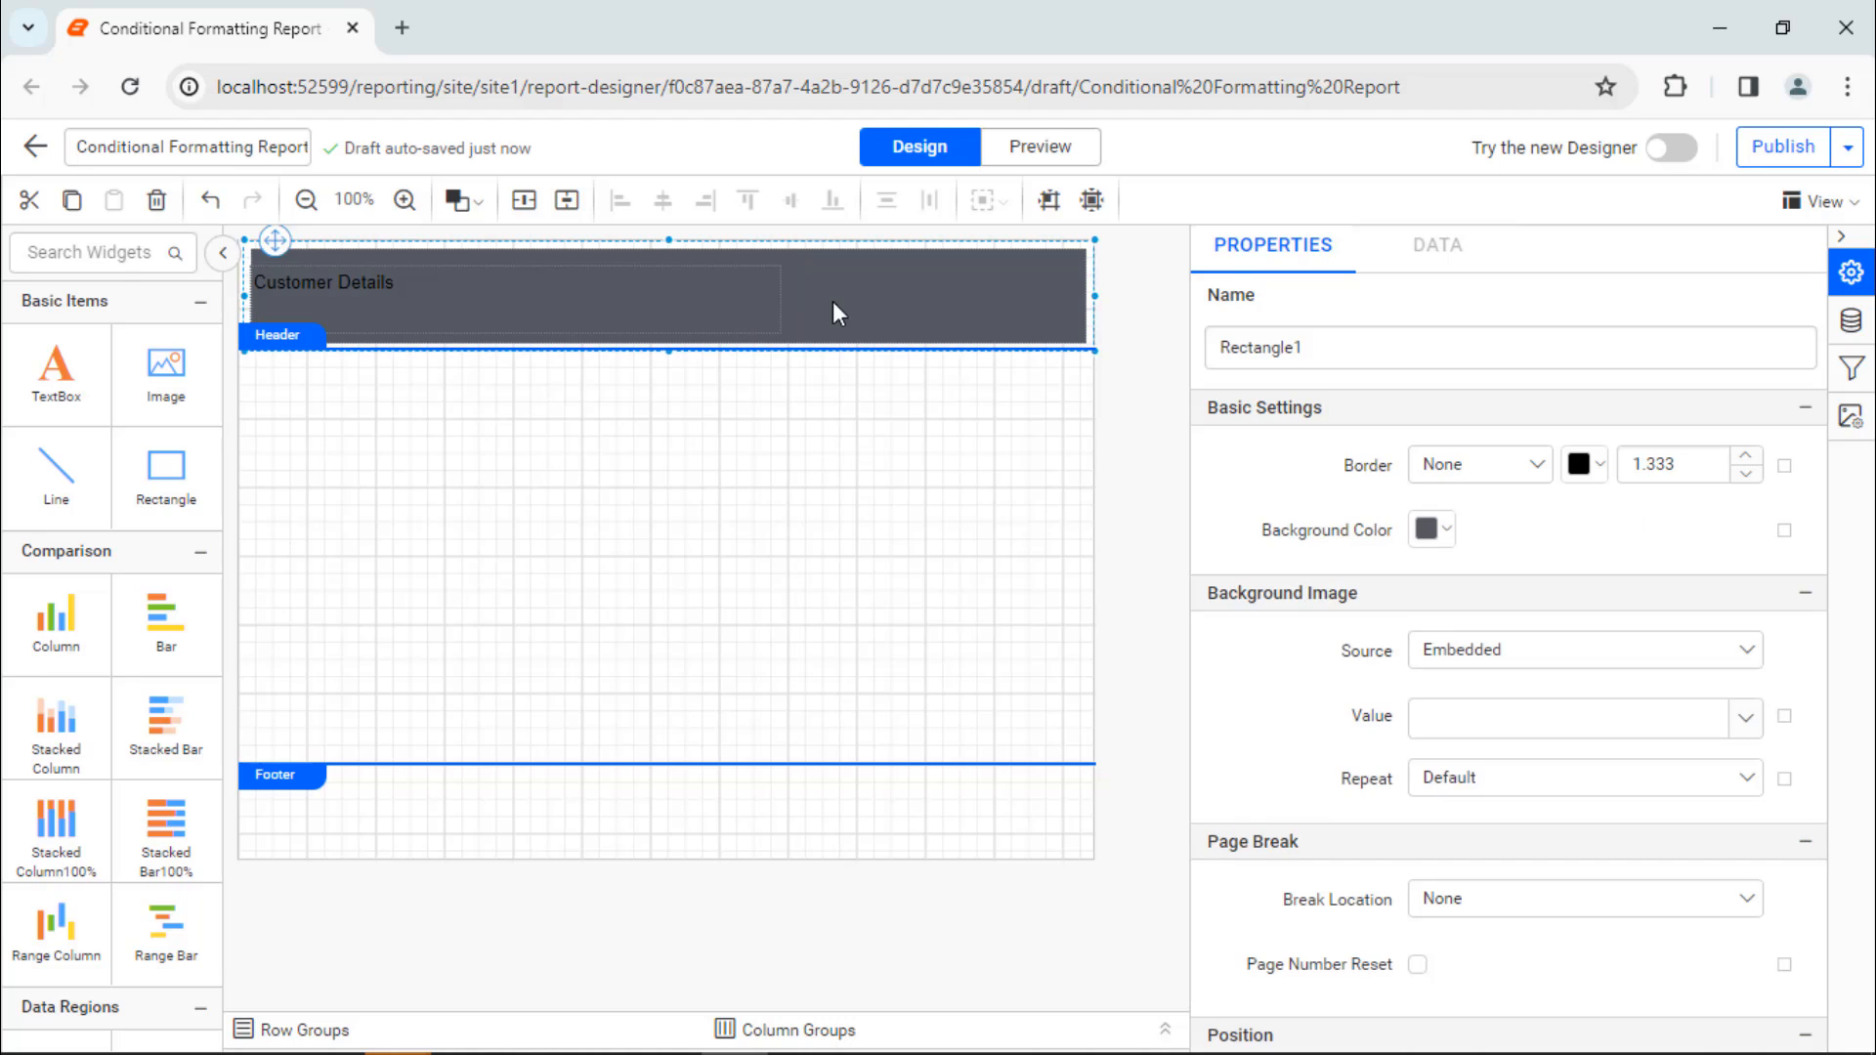
Set the "Customer Details" text box's font to Segoe UI and its text color to white.
{"action": "left_click", "coordinate": [762, 297]}
{"action": "left_click", "coordinate": [1537, 474]}
{"action": "type", "text": "Seg"}
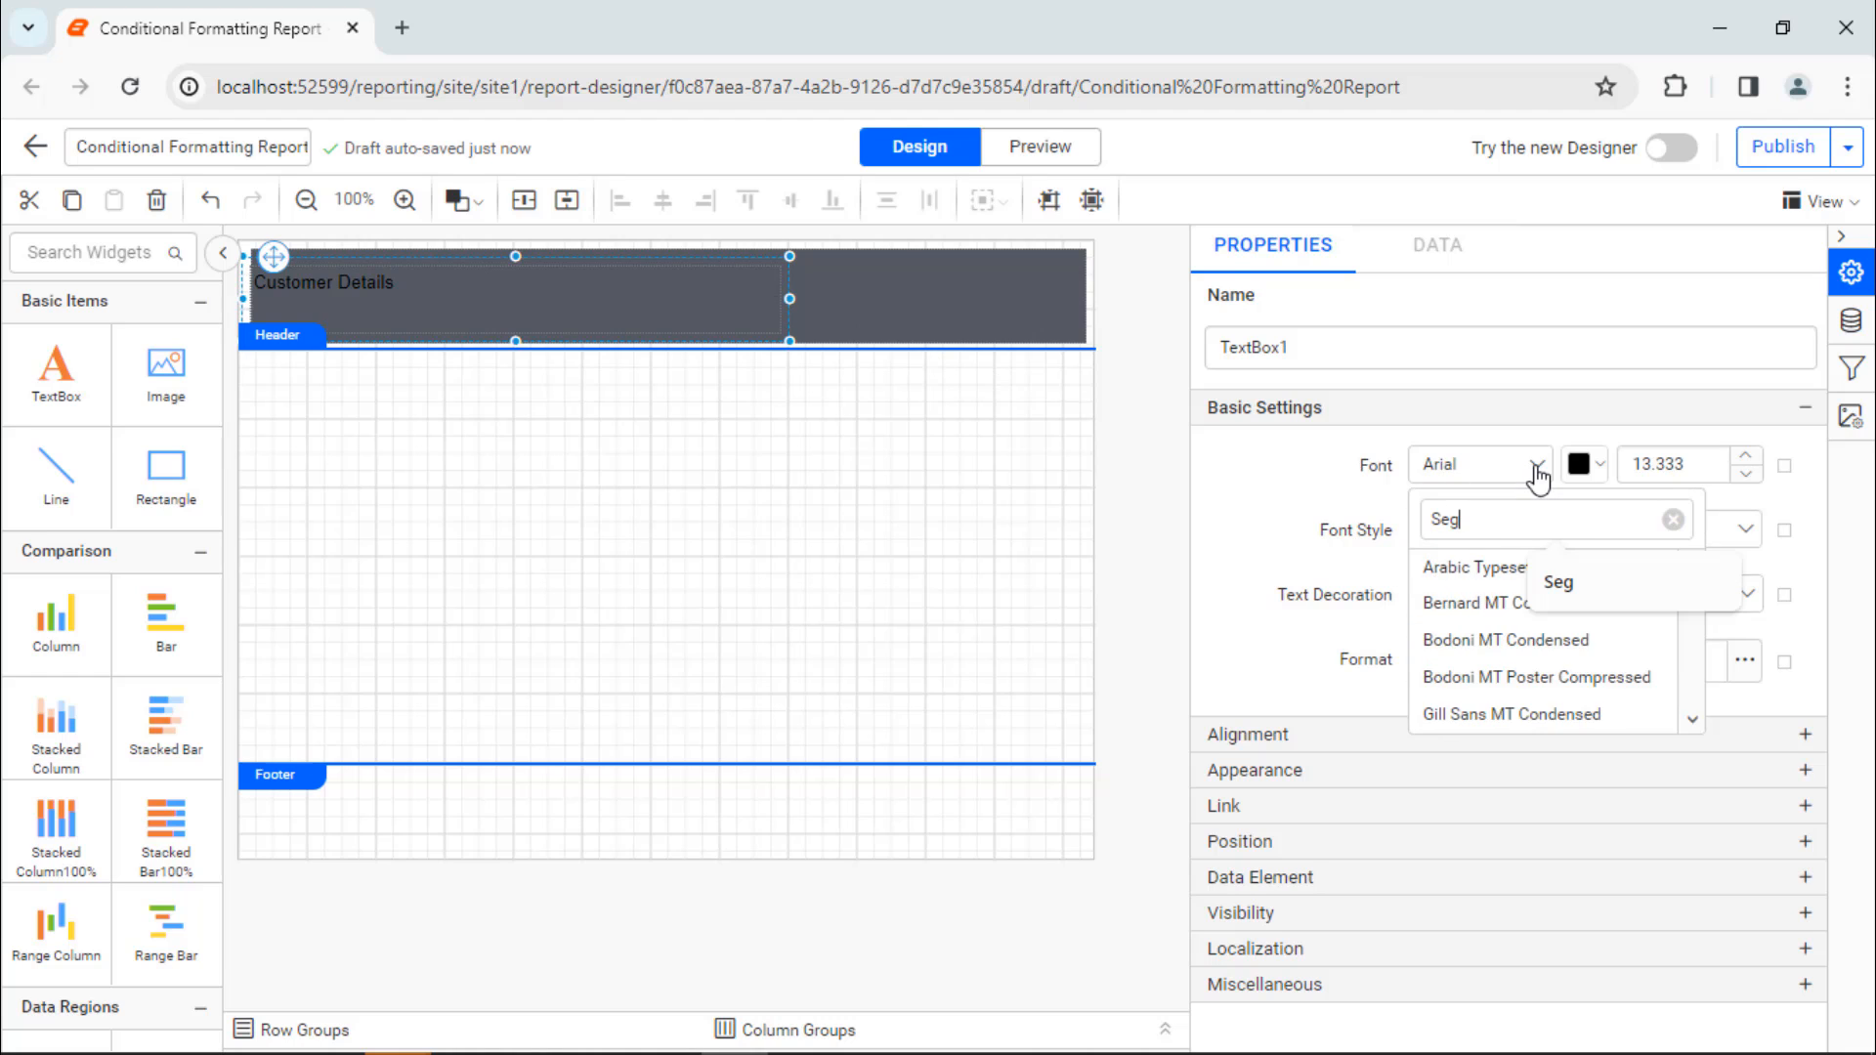
{"action": "left_click", "coordinate": [1535, 672]}
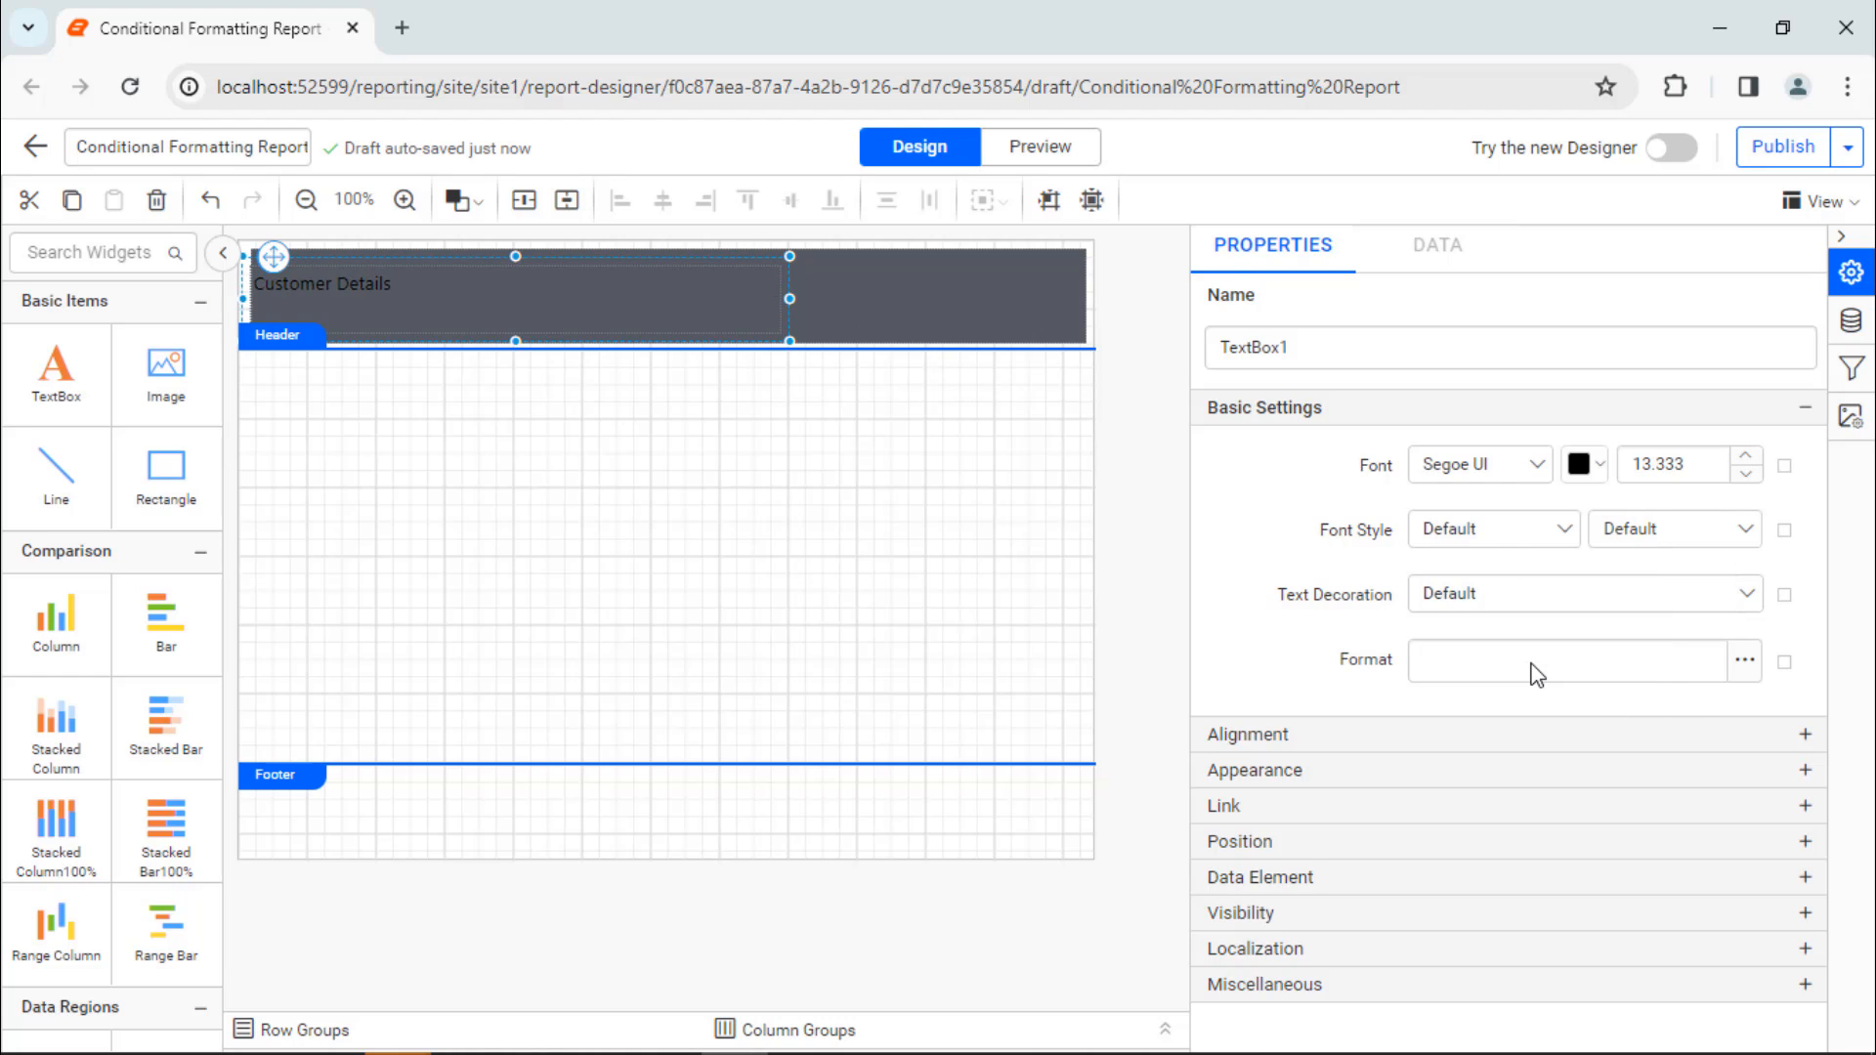
{"action": "left_click", "coordinate": [1593, 465]}
{"action": "left_click", "coordinate": [1634, 642]}
{"action": "left_click", "coordinate": [1730, 852]}
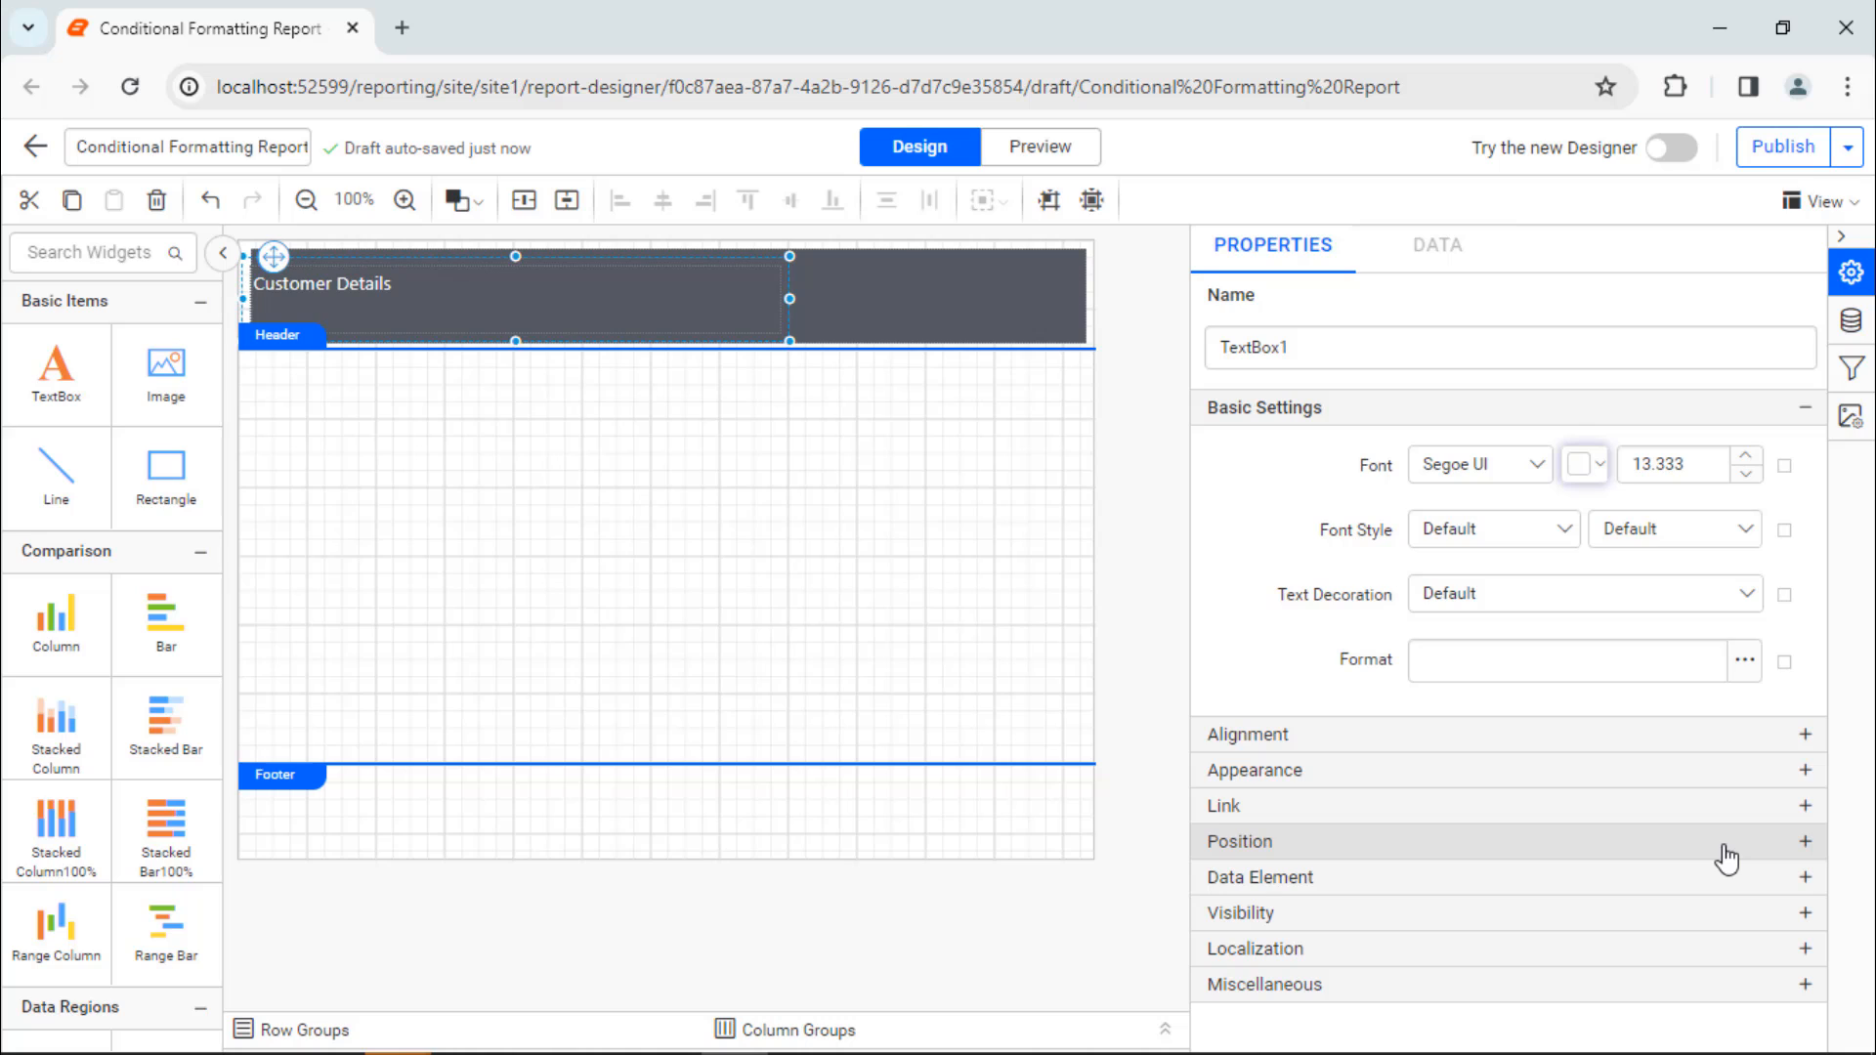
Set the "Customer Details" title's font size to 18.333 and its weight to Bold.
{"action": "double_click", "coordinate": [1661, 464]}
{"action": "type", "text": "18.333"}
{"action": "left_click", "coordinate": [1696, 506]}
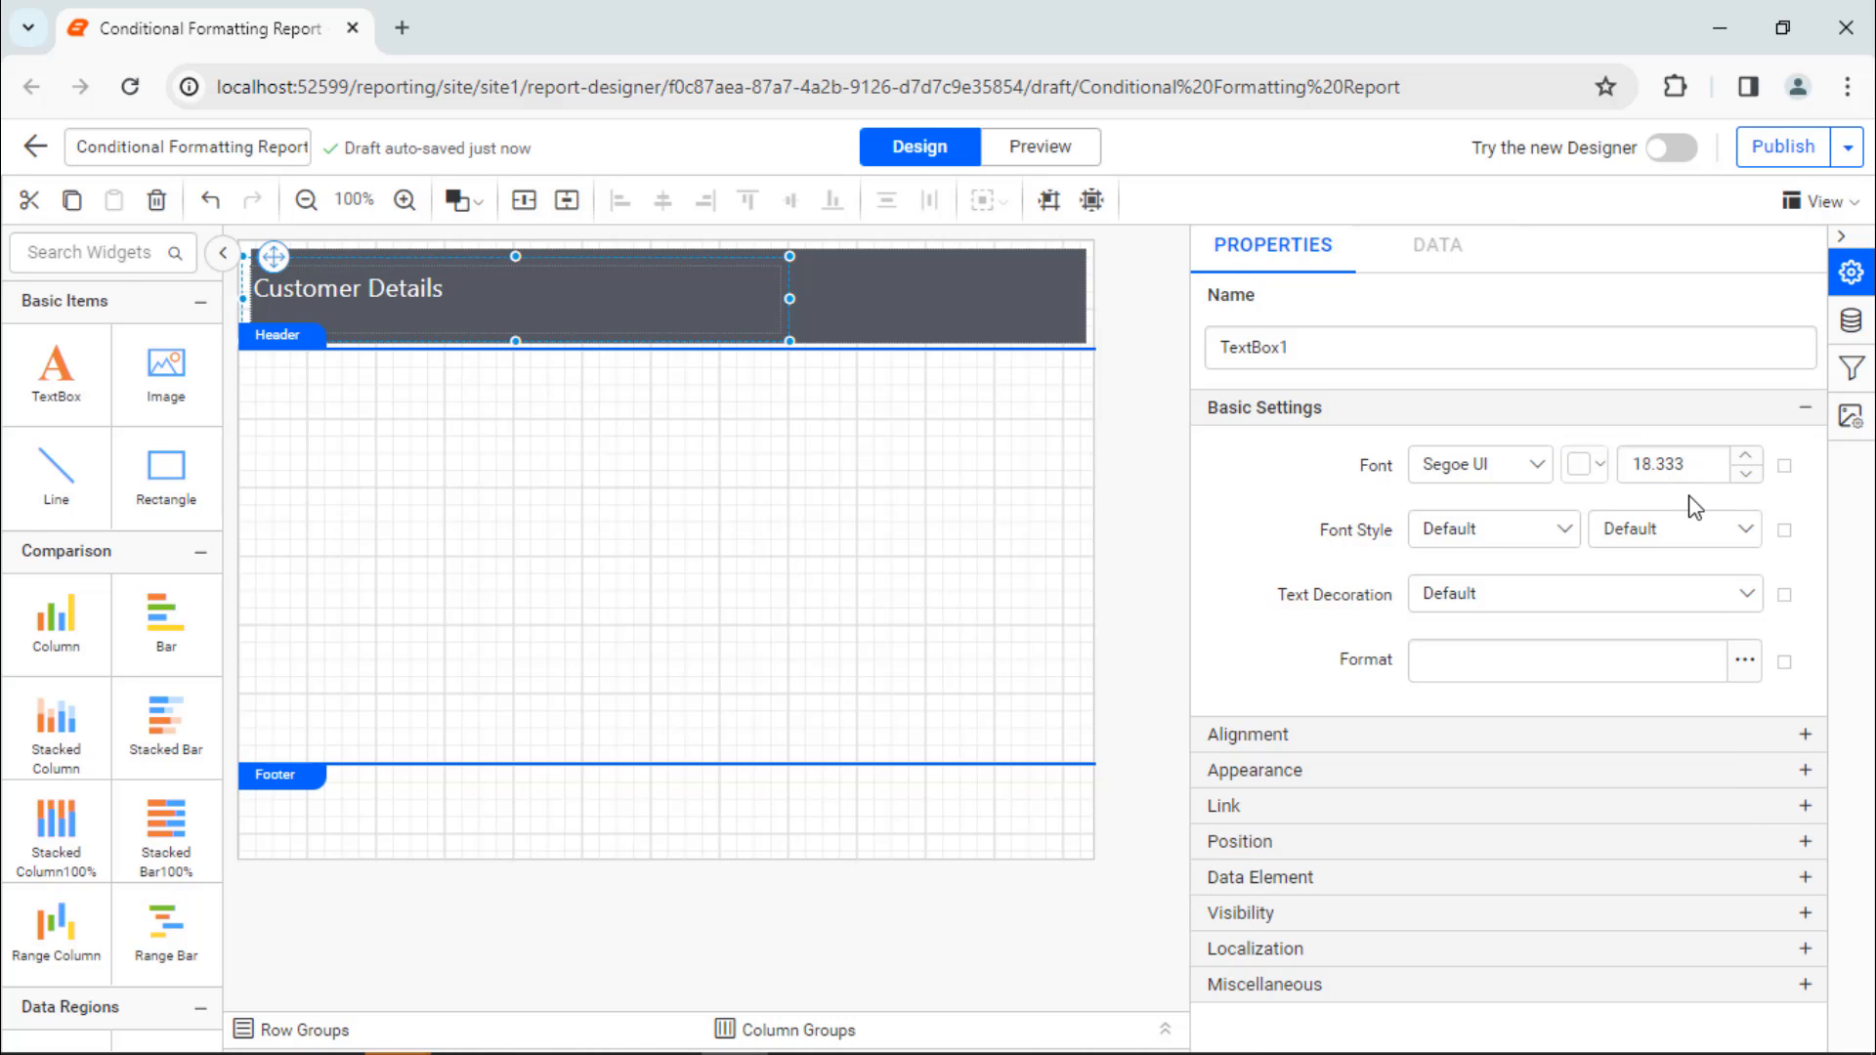
{"action": "left_click", "coordinate": [1719, 527]}
{"action": "left_click", "coordinate": [1708, 671]}
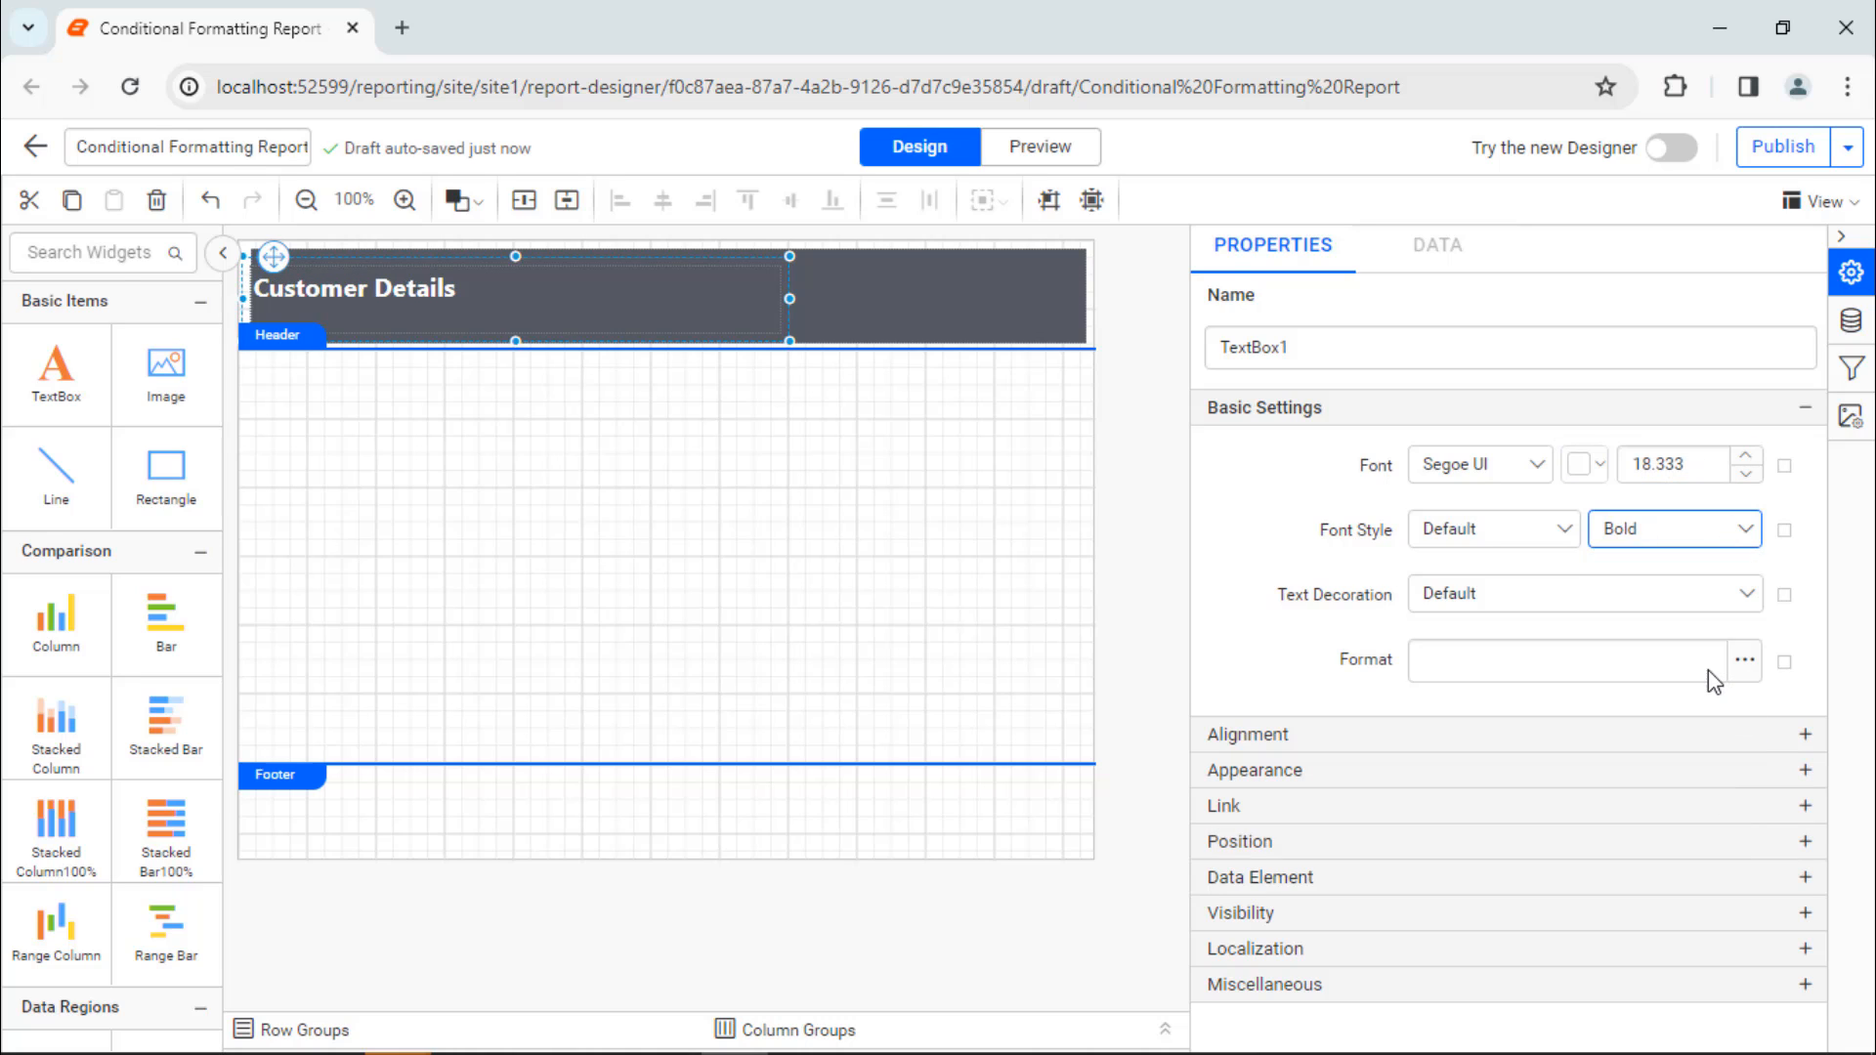
Set the title text box's vertical alignment to Middle.
{"action": "left_click", "coordinate": [1671, 735]}
{"action": "left_click", "coordinate": [1743, 857]}
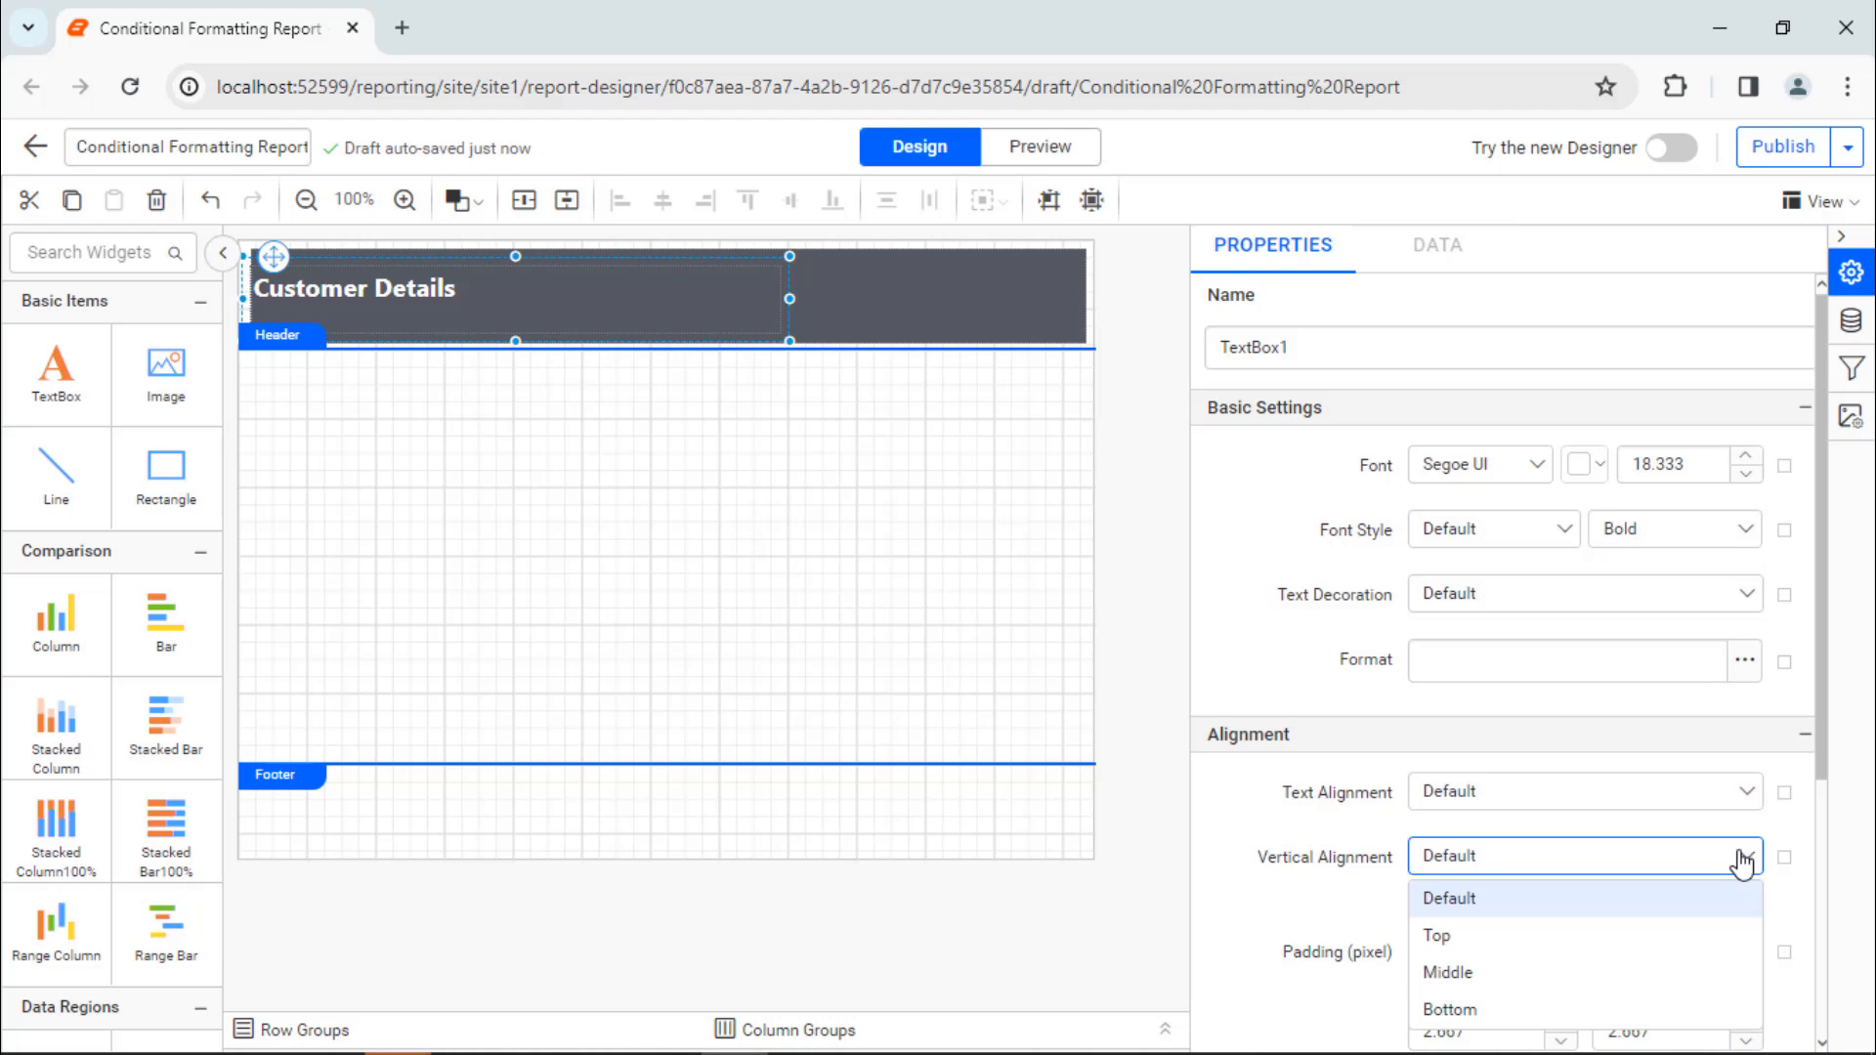
{"action": "left_click", "coordinate": [1696, 972]}
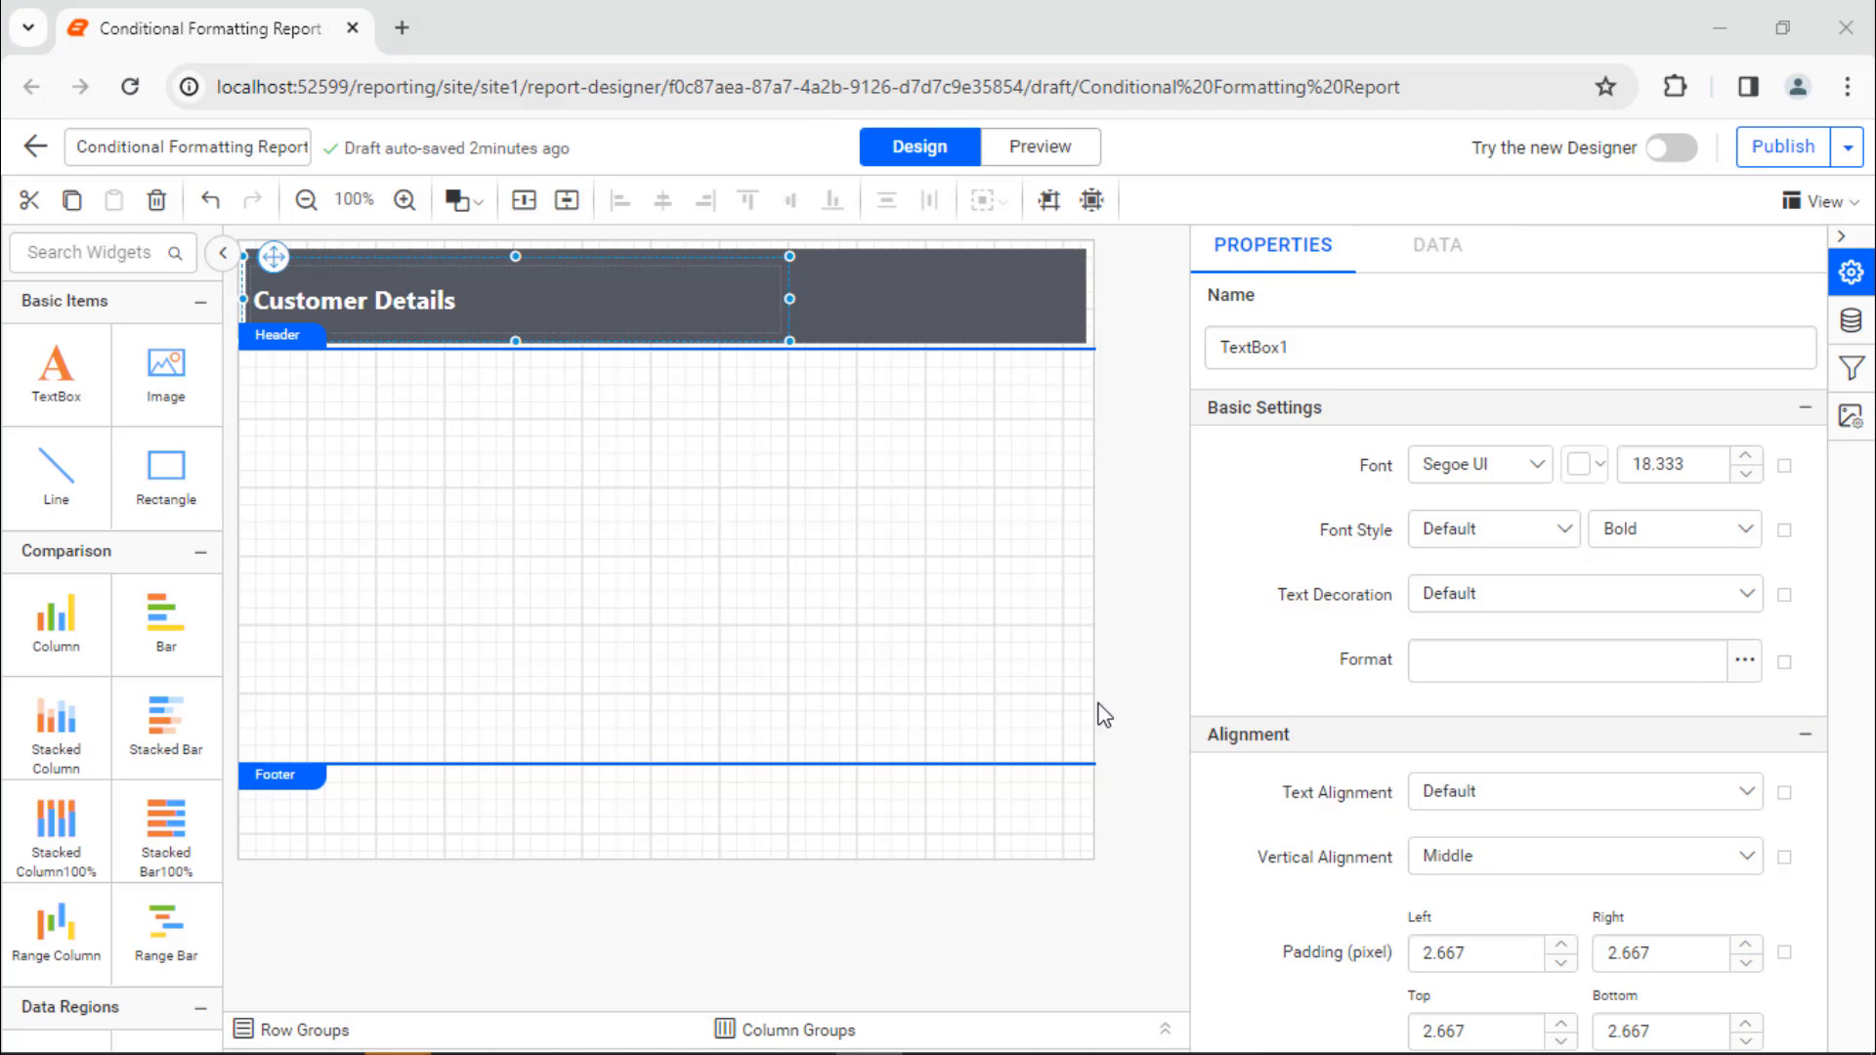
Align the header rectangle with the page's upper-left corner and reduce its height to fit closely around the title.
{"action": "left_click", "coordinate": [525, 339]}
{"action": "left_click_drag", "start_coordinate": [525, 339], "coordinate": [641, 343]}
{"action": "left_click_drag", "start_coordinate": [663, 240], "coordinate": [666, 235]}
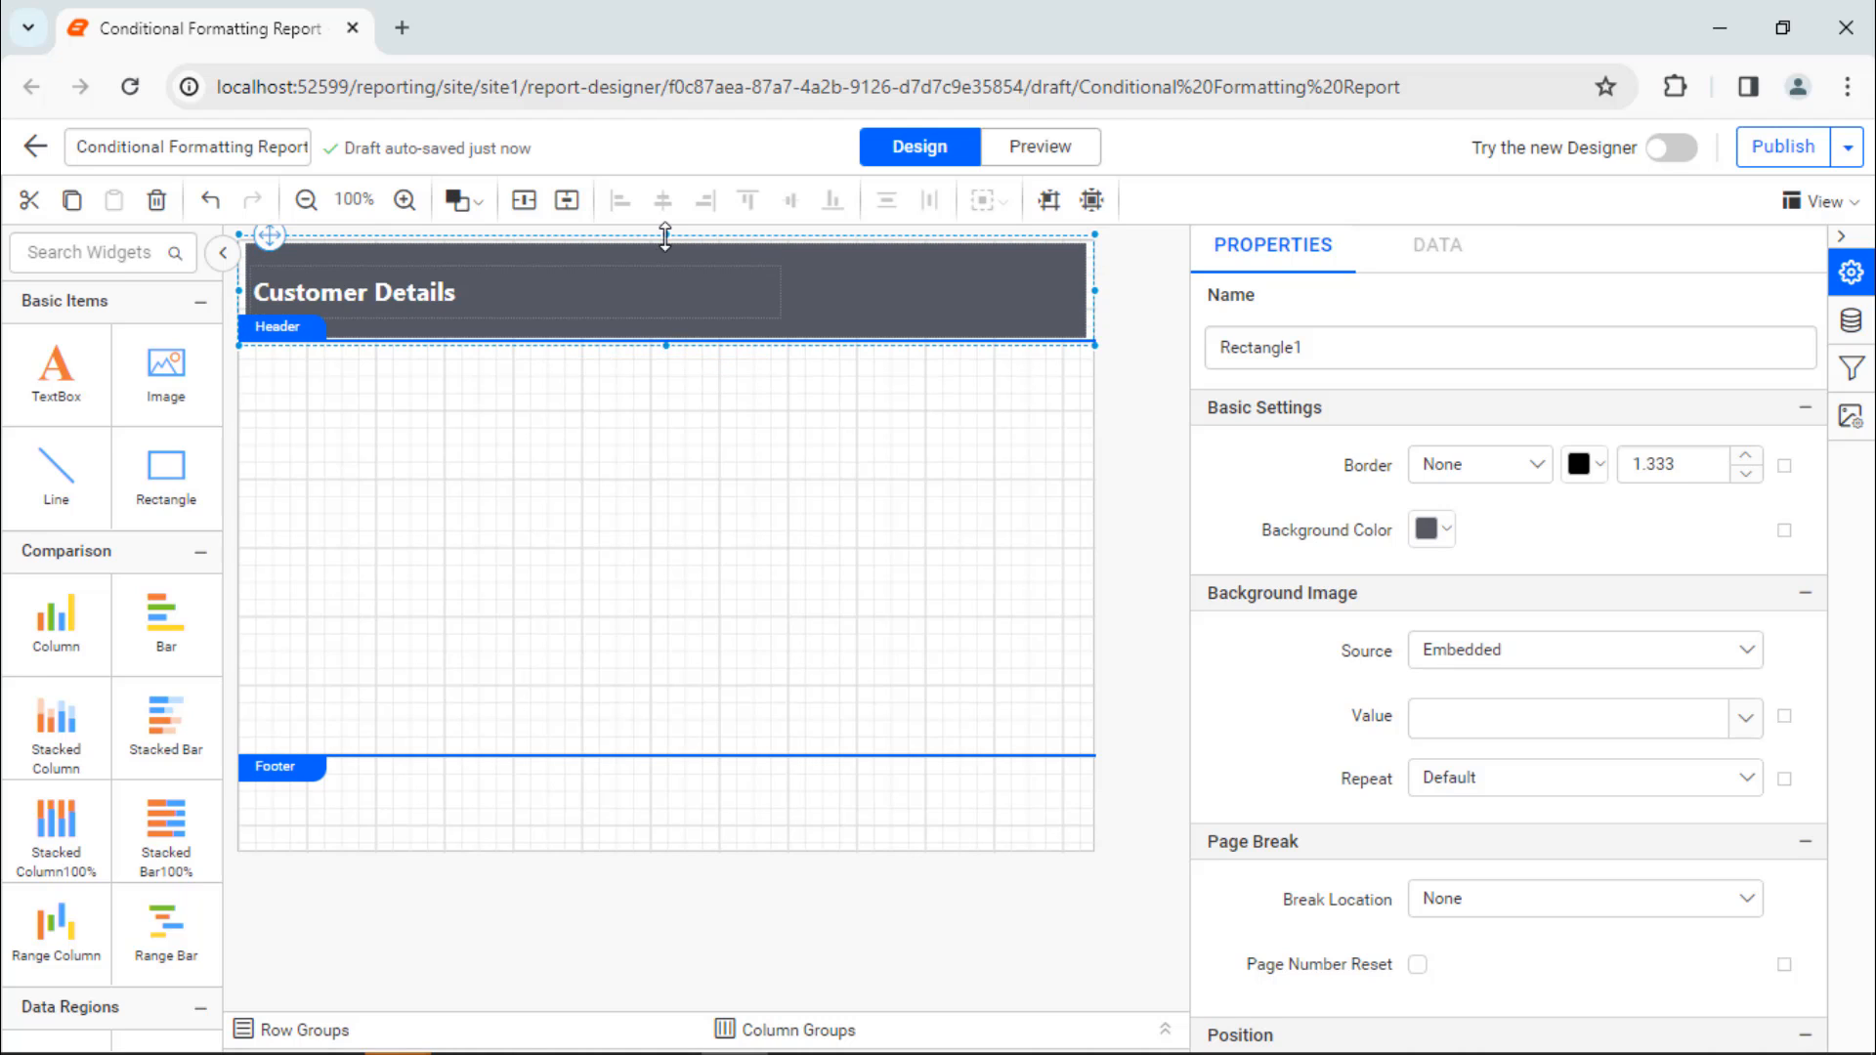
{"action": "left_click_drag", "start_coordinate": [665, 342], "coordinate": [673, 316]}
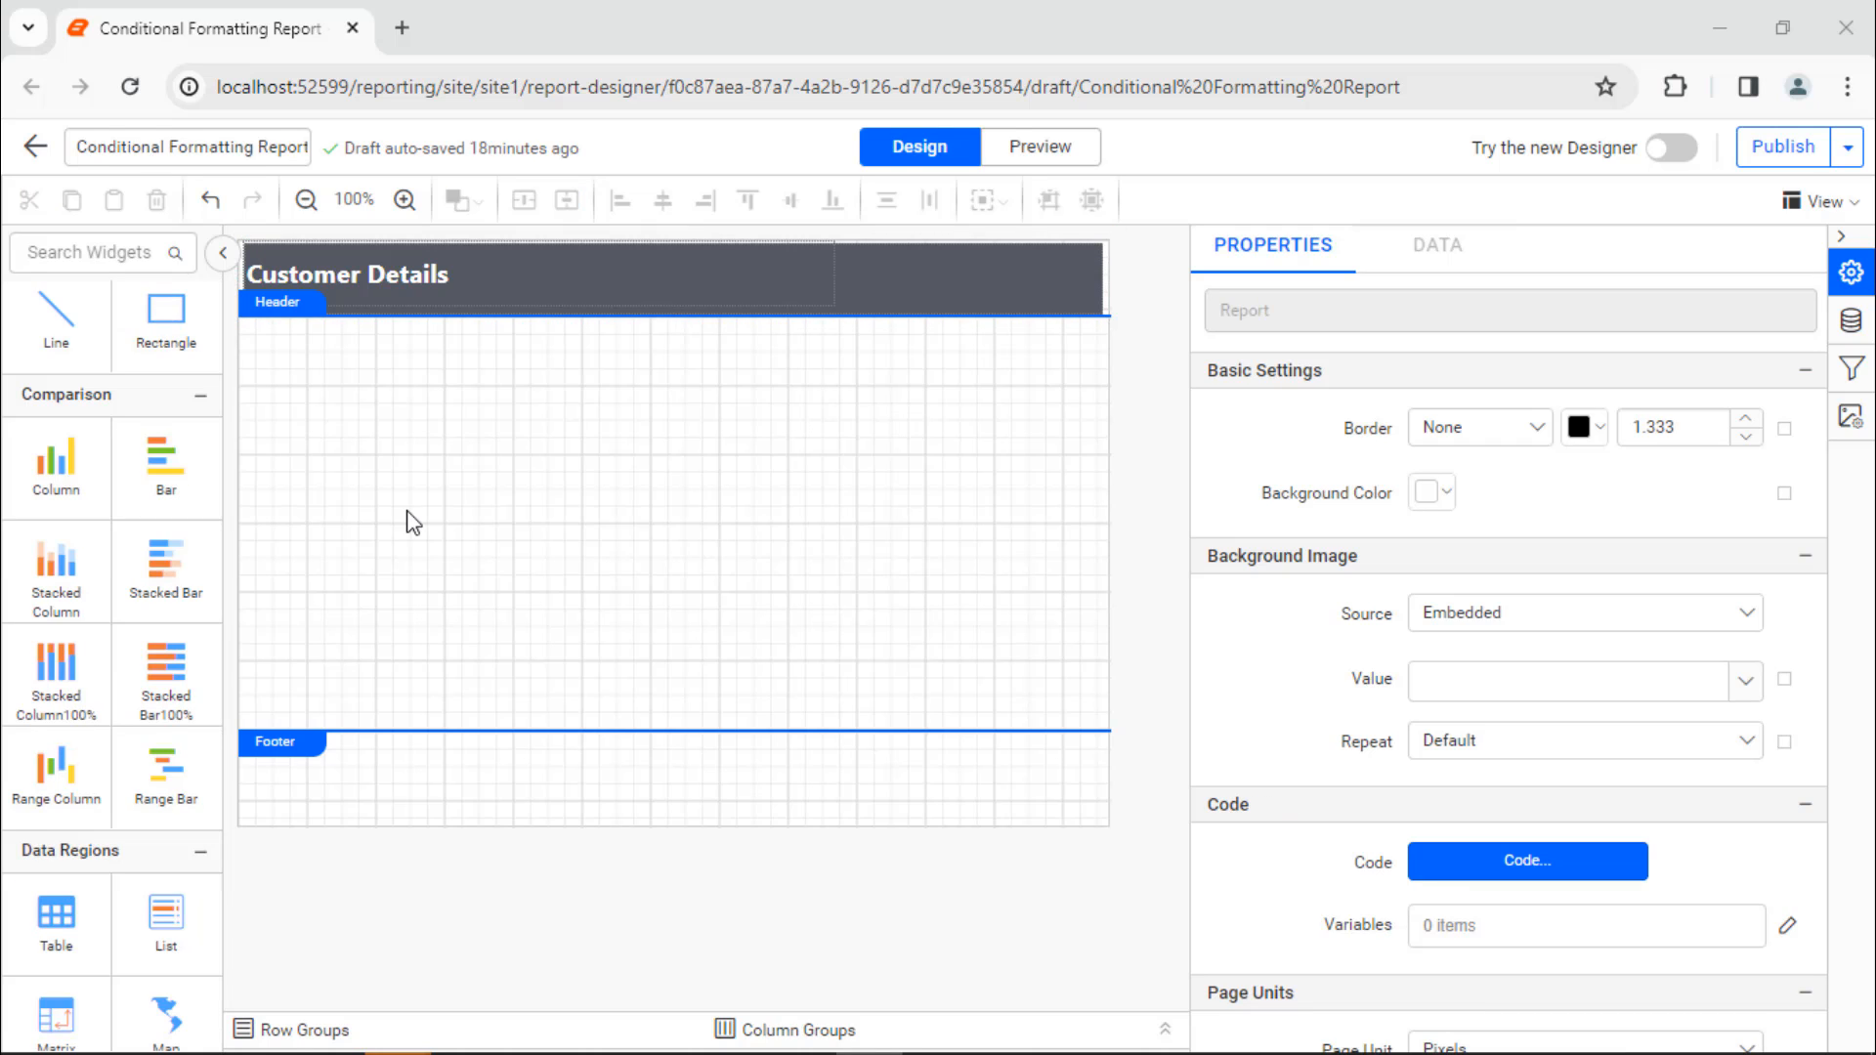
Place a table just below the header at the page's left edge and insert two more columns after the last one.
{"action": "left_click_drag", "start_coordinate": [55, 914], "coordinate": [244, 342]}
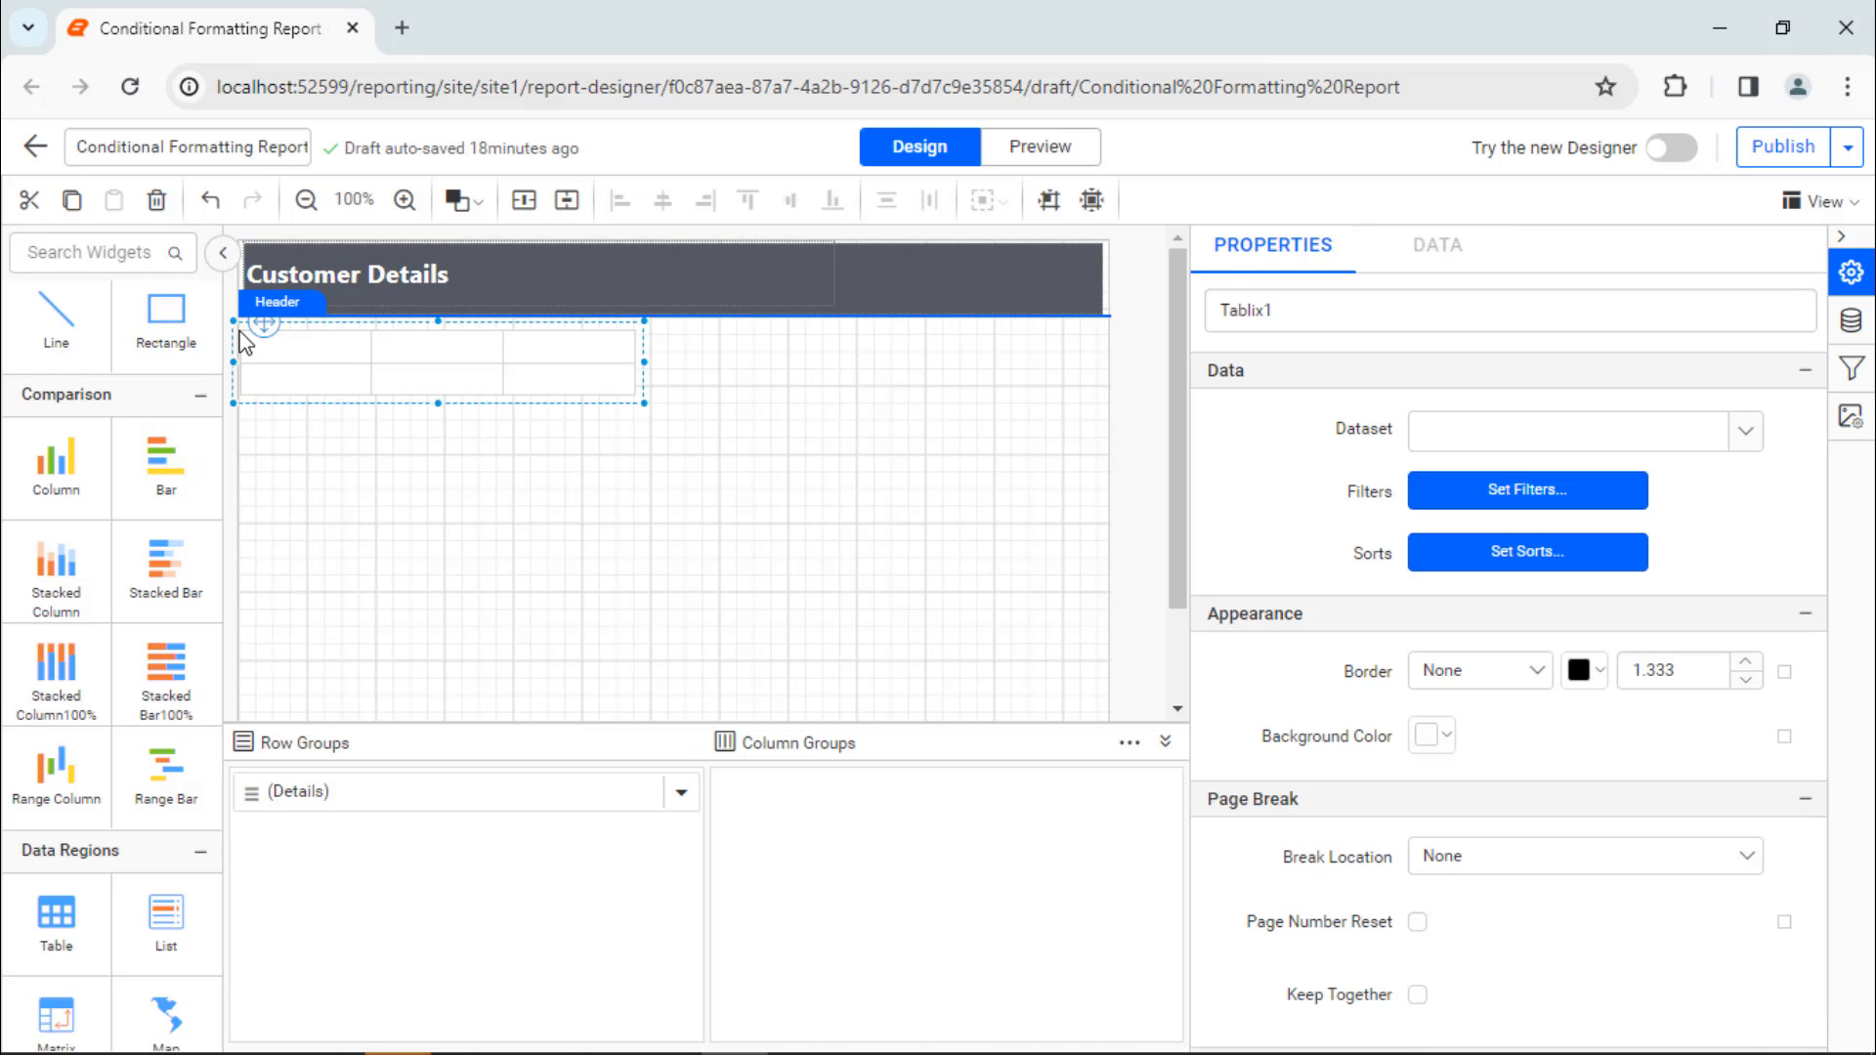
{"action": "right_click", "coordinate": [619, 348]}
{"action": "left_click", "coordinate": [883, 641]}
{"action": "right_click", "coordinate": [723, 344]}
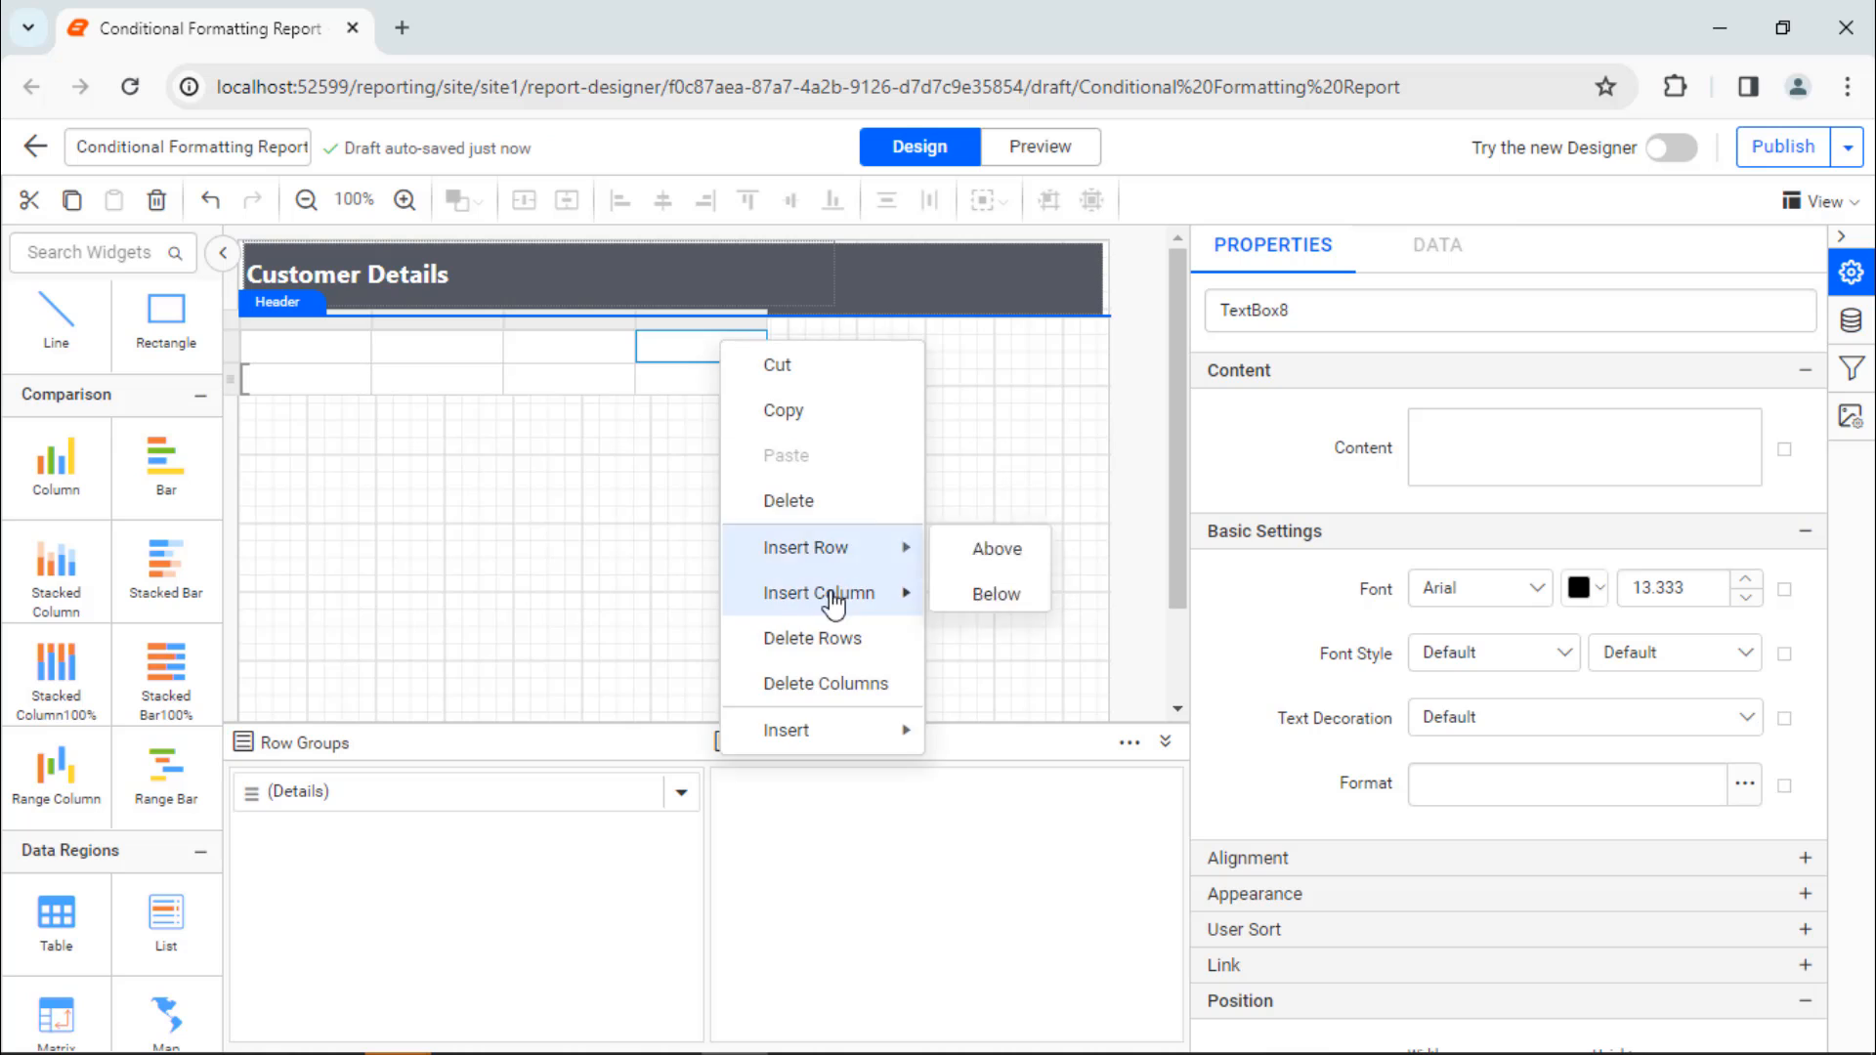
{"action": "left_click", "coordinate": [958, 641]}
Enter "Customer ID" and "Company Name" as the headings of the table's first two columns.
{"action": "left_click", "coordinate": [293, 348]}
{"action": "left_click", "coordinate": [1633, 441]}
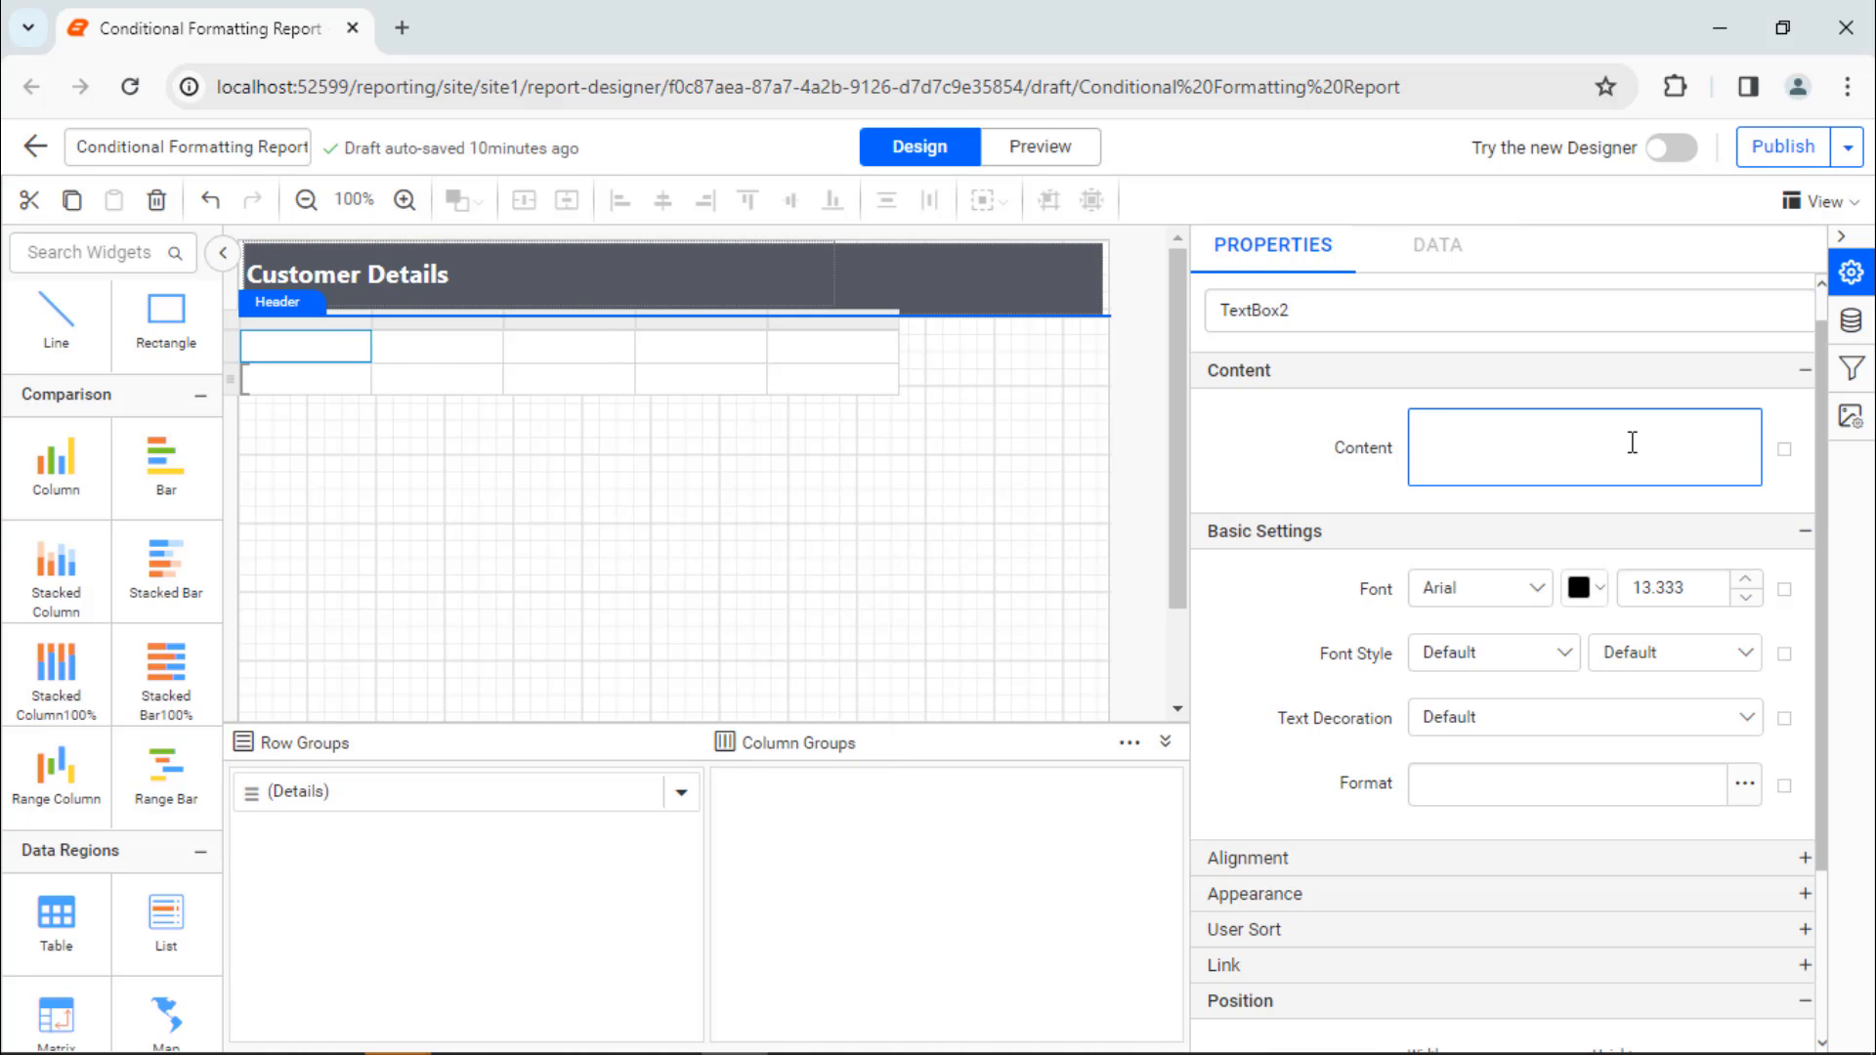
{"action": "type", "text": "Customer ID"}
{"action": "left_click", "coordinate": [469, 345]}
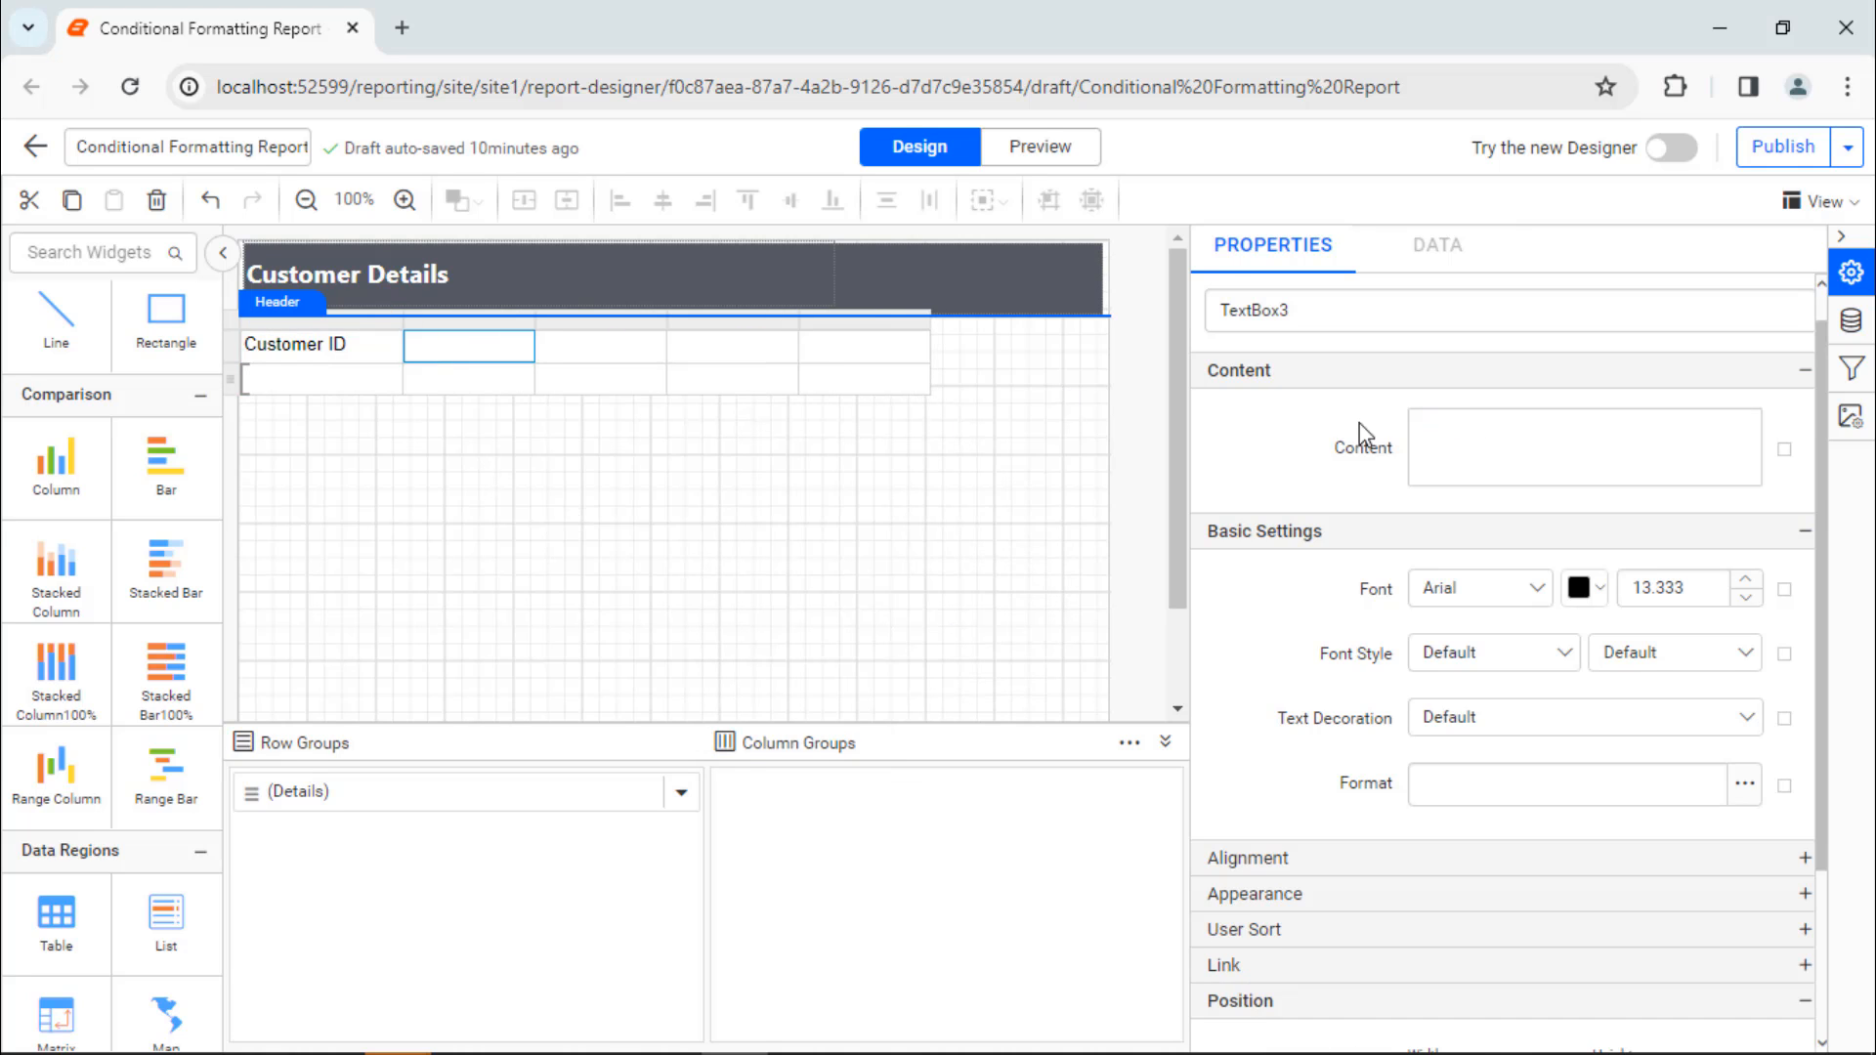
{"action": "left_click", "coordinate": [1618, 447]}
{"action": "type", "text": "Company Name"}
Enter "City" and "Postal Code" as the headings of the table's third and fourth columns.
{"action": "left_click", "coordinate": [657, 352]}
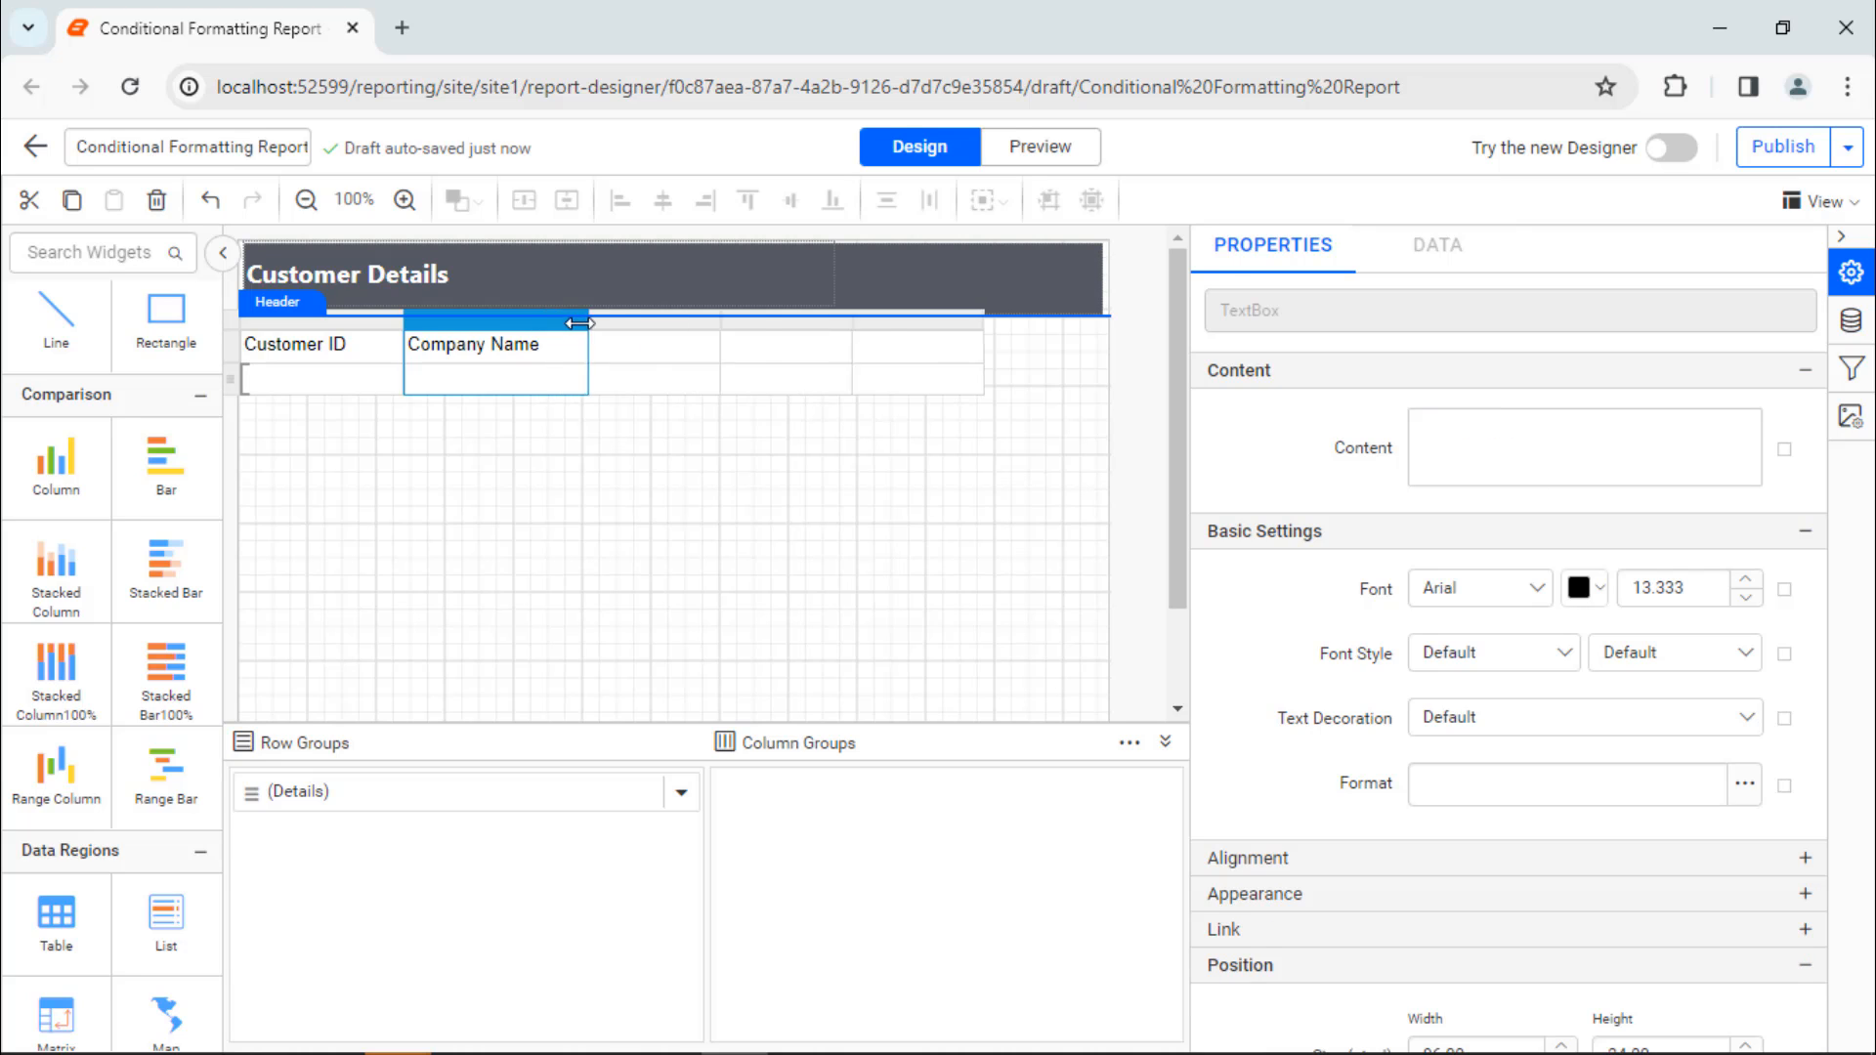
{"action": "left_click", "coordinate": [1603, 457]}
{"action": "type", "text": "City"}
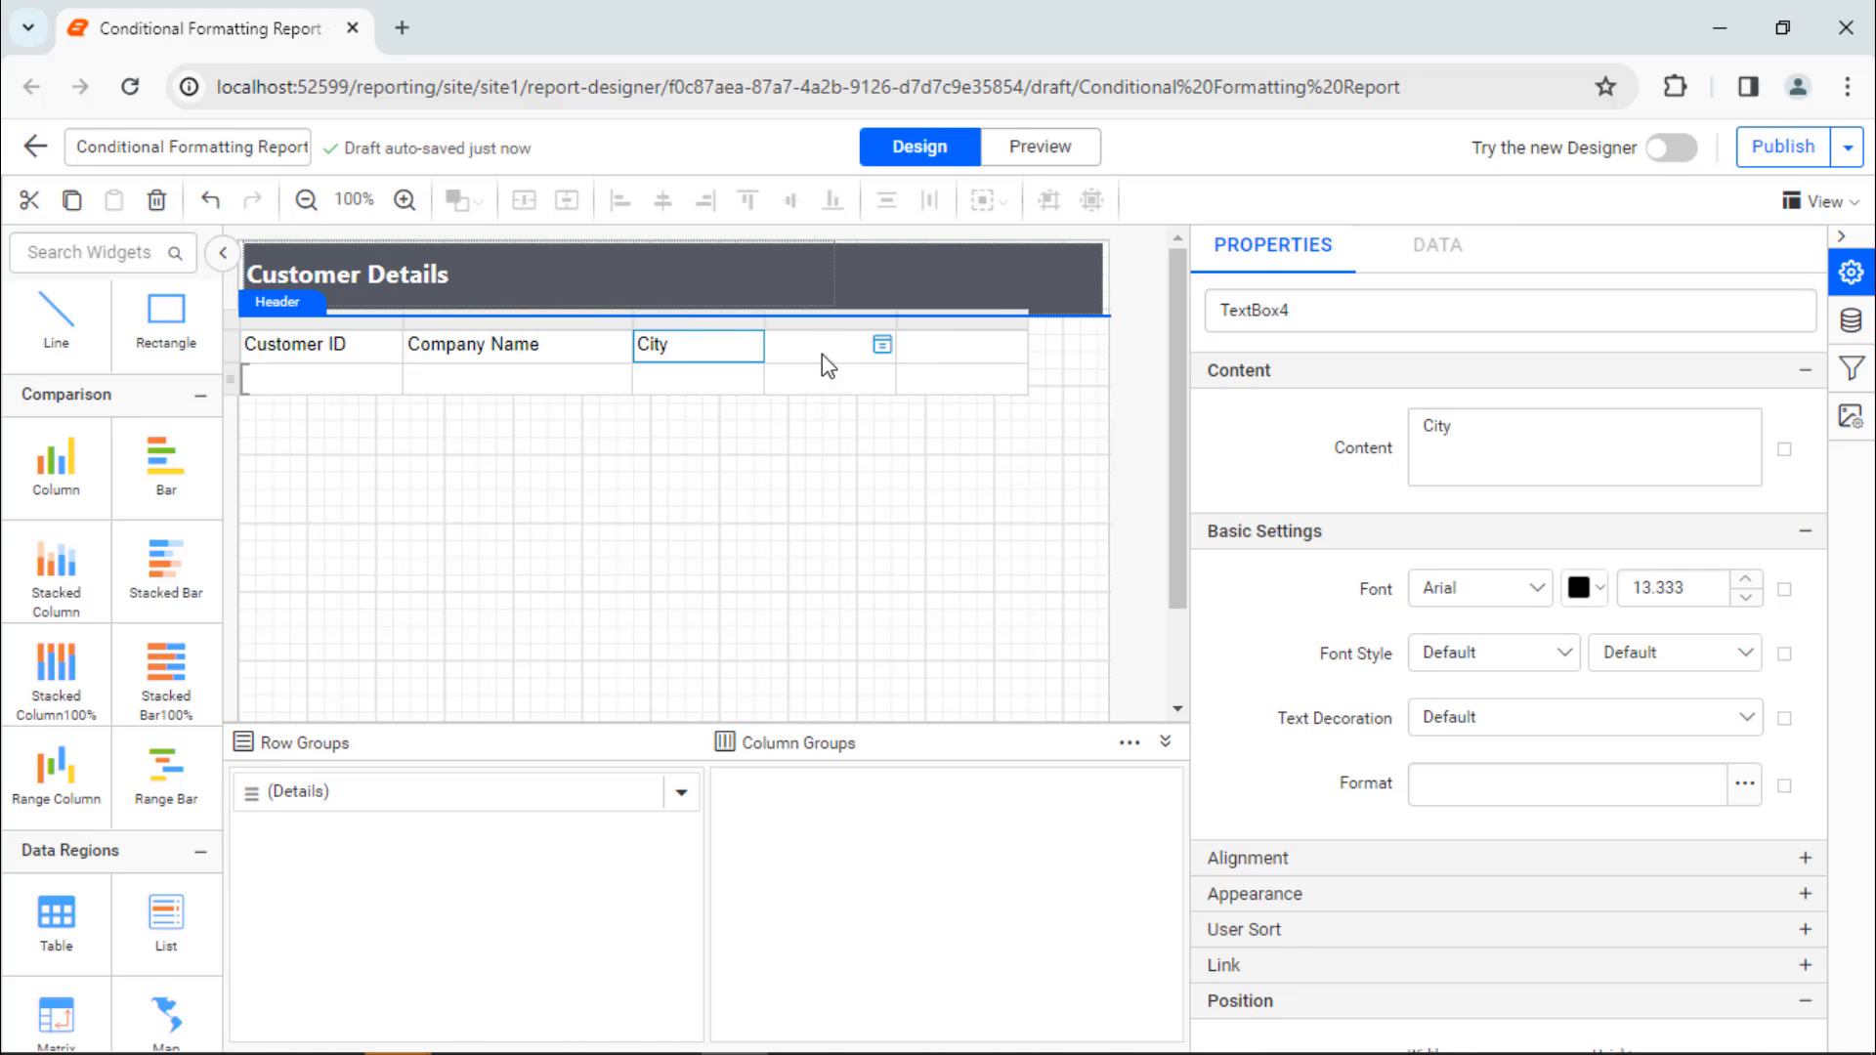
{"action": "left_click", "coordinate": [819, 346]}
{"action": "left_click", "coordinate": [1667, 460]}
{"action": "type", "text": "Postal Code"}
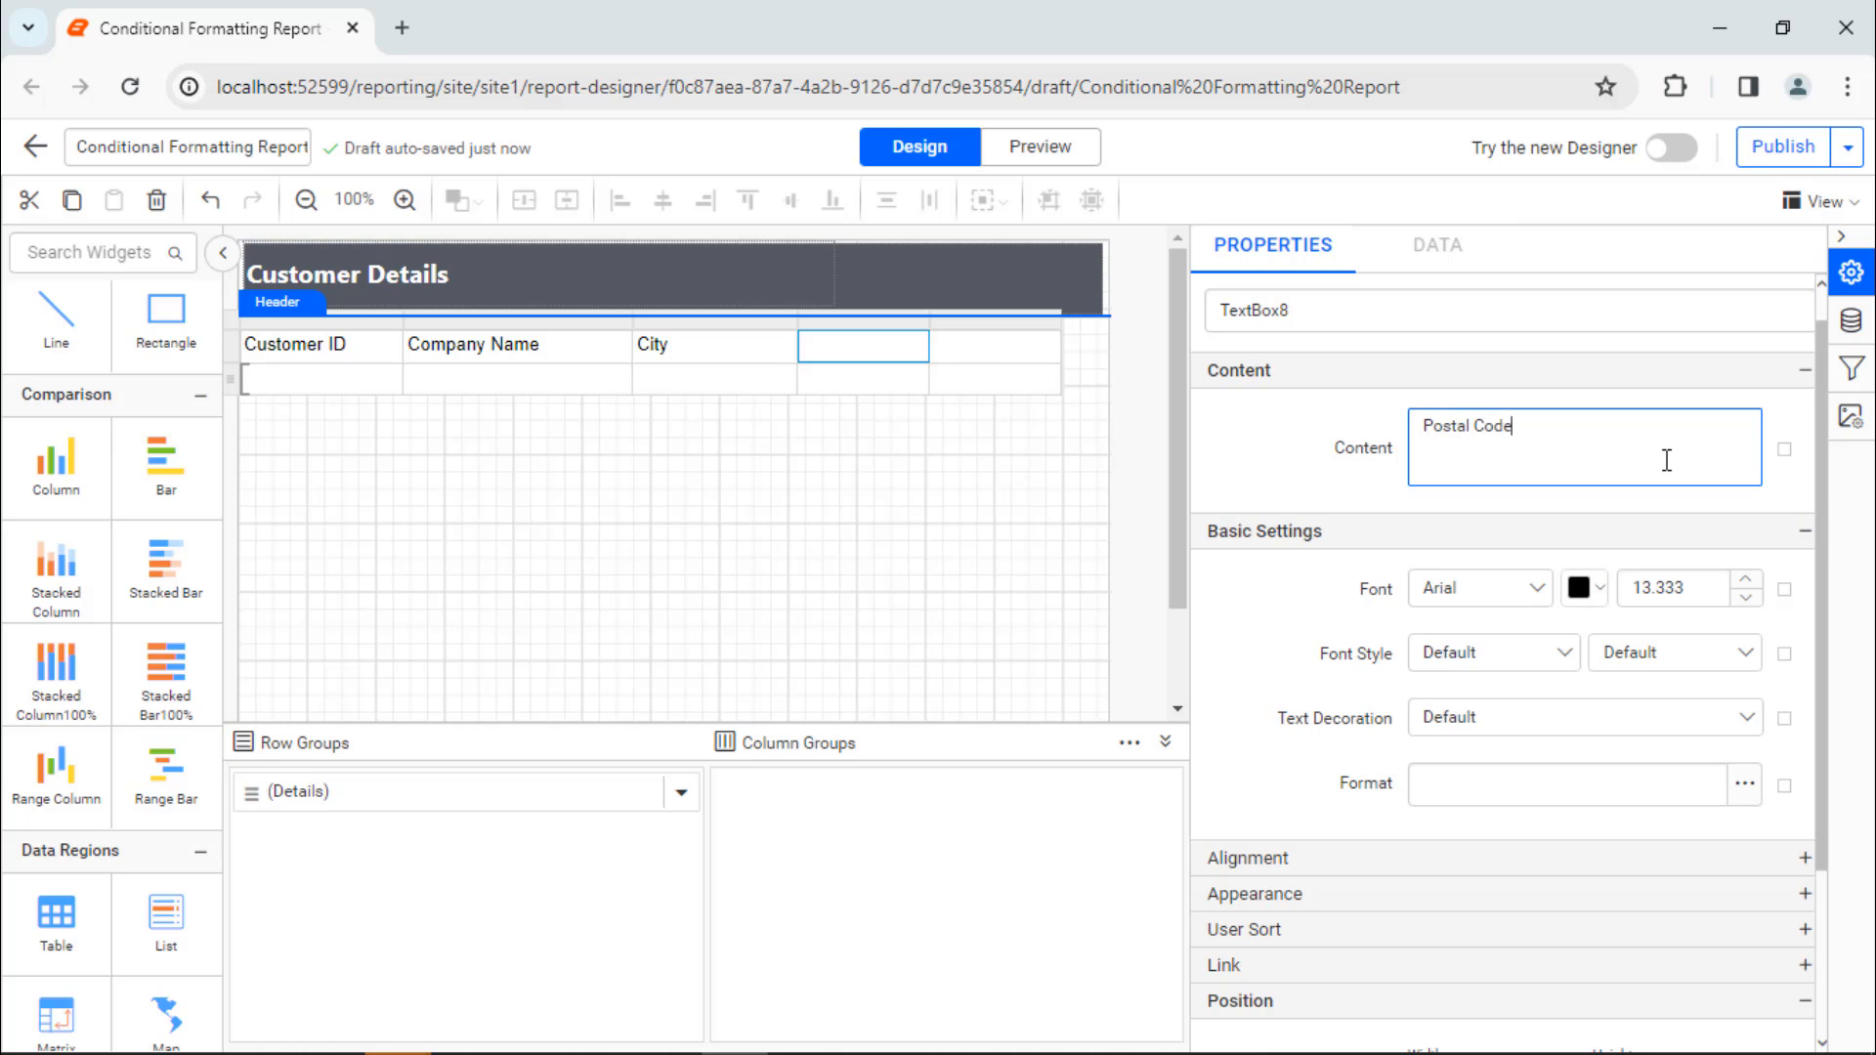
Enter "Country" as the heading of the table's fifth column and widen that column to the page's edge.
{"action": "left_click", "coordinate": [950, 323]}
{"action": "left_click", "coordinate": [1016, 359]}
{"action": "left_click", "coordinate": [1617, 482]}
{"action": "type", "text": "Country"}
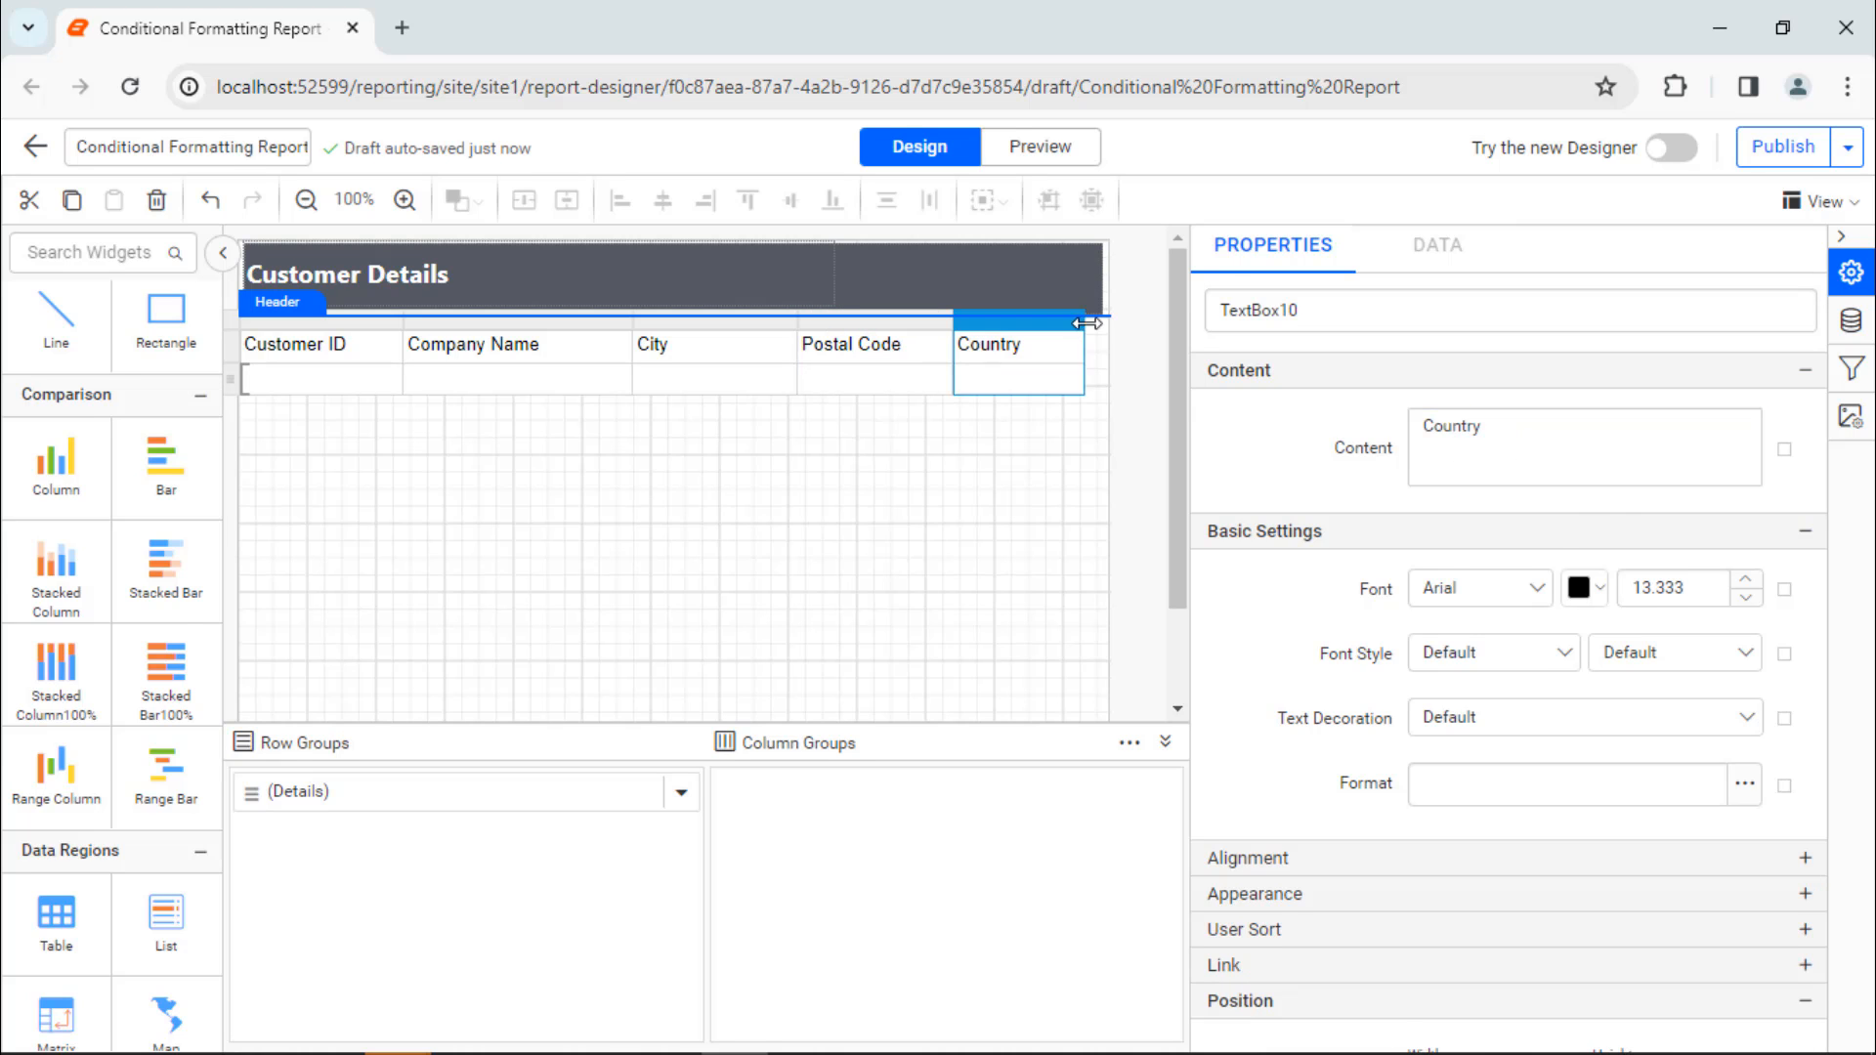
{"action": "left_click_drag", "start_coordinate": [1087, 323], "coordinate": [1102, 318]}
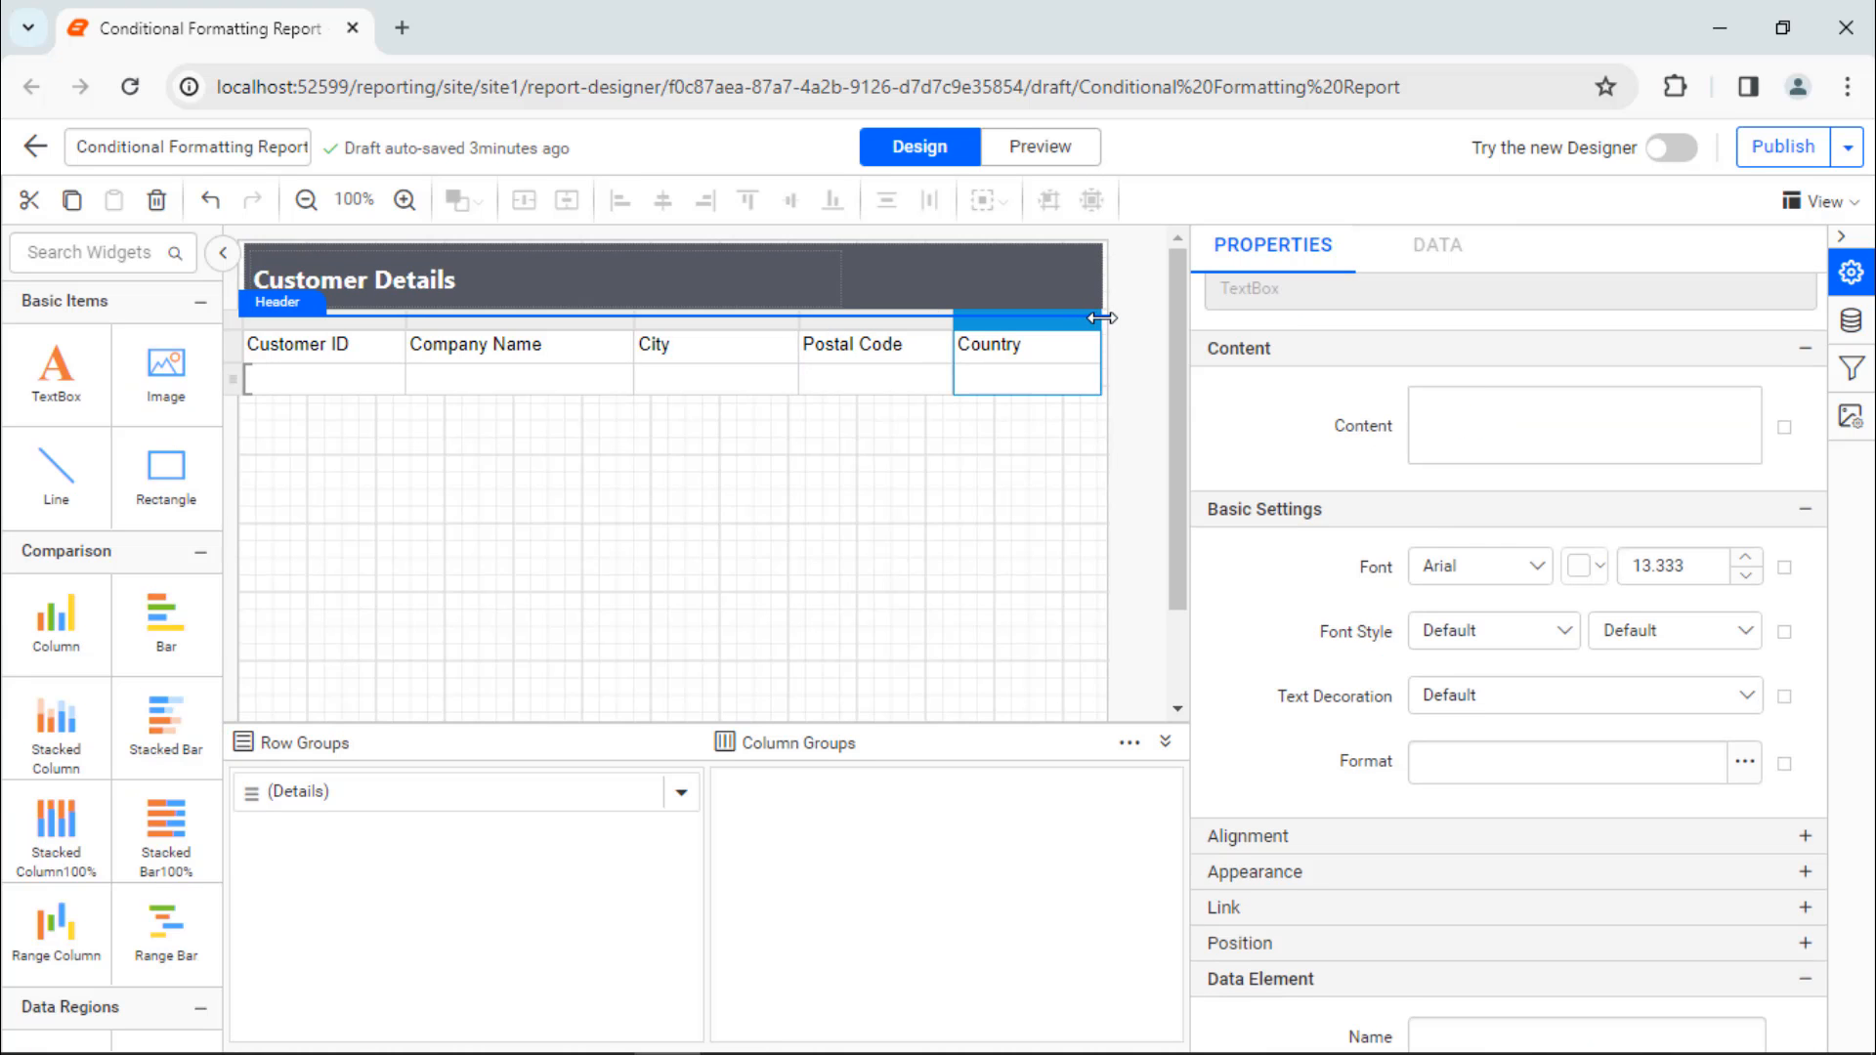
Bind the first two cells of the table's detail row to the CustomerID and CompanyName fields.
{"action": "left_click", "coordinate": [393, 379]}
{"action": "left_click", "coordinate": [482, 465]}
{"action": "left_click", "coordinate": [621, 379]}
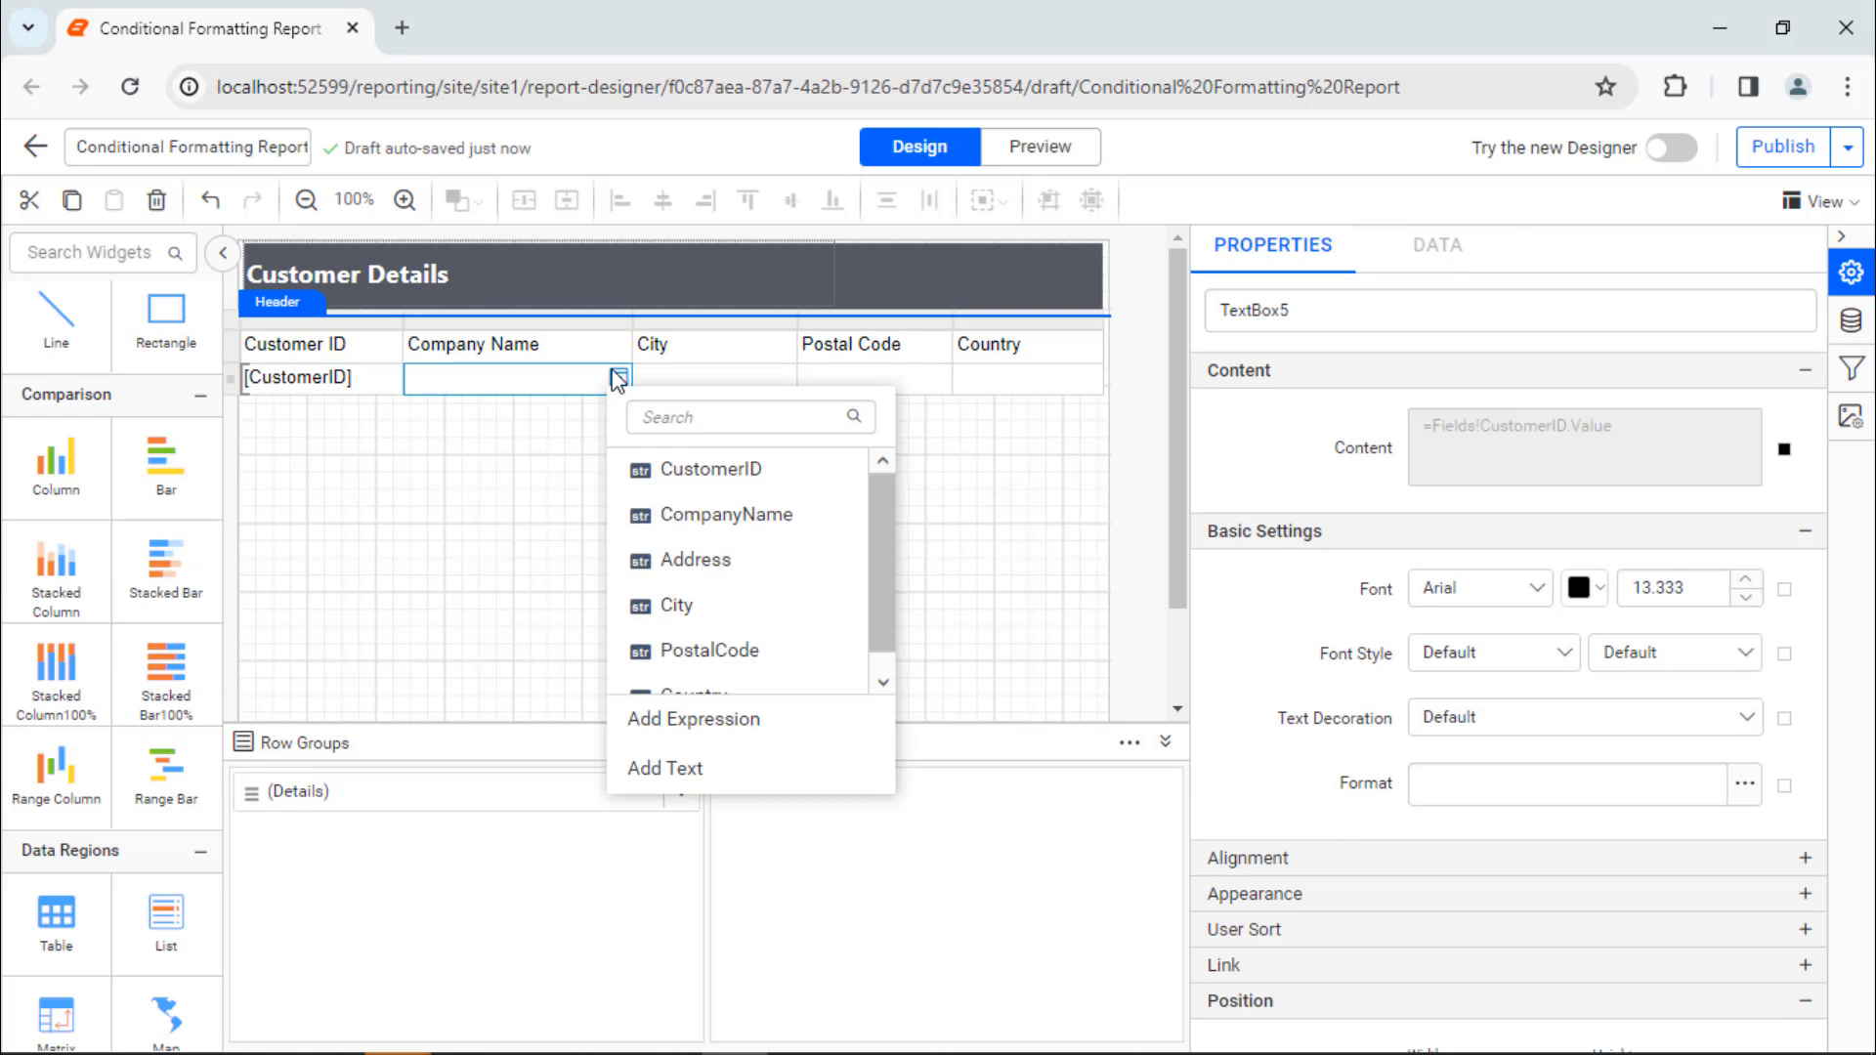
{"action": "left_click", "coordinate": [713, 511]}
Bind the remaining detail cells to the City, PostalCode and Country fields under their matching headings.
{"action": "left_click", "coordinate": [784, 379]}
{"action": "left_click", "coordinate": [859, 605]}
{"action": "left_click", "coordinate": [940, 379]}
{"action": "left_click", "coordinate": [1031, 650]}
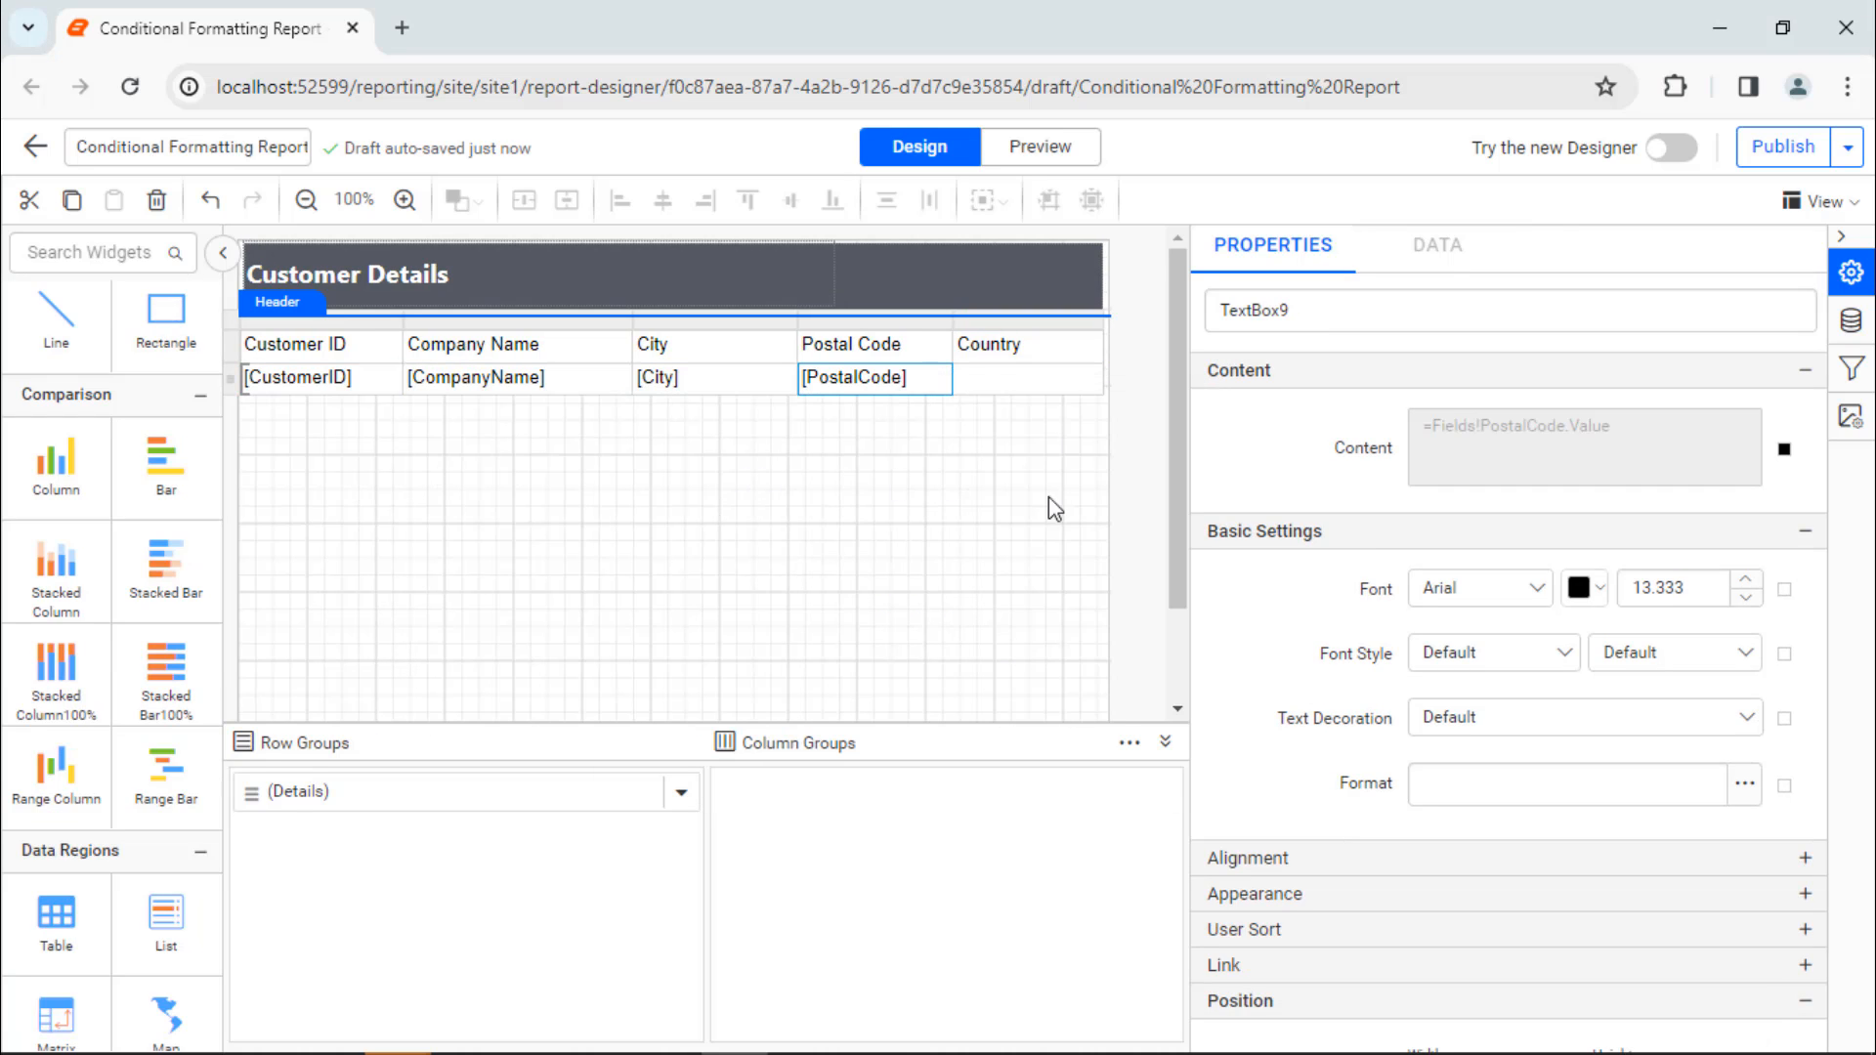
{"action": "left_click", "coordinate": [1092, 379]}
{"action": "left_click", "coordinate": [1153, 672]}
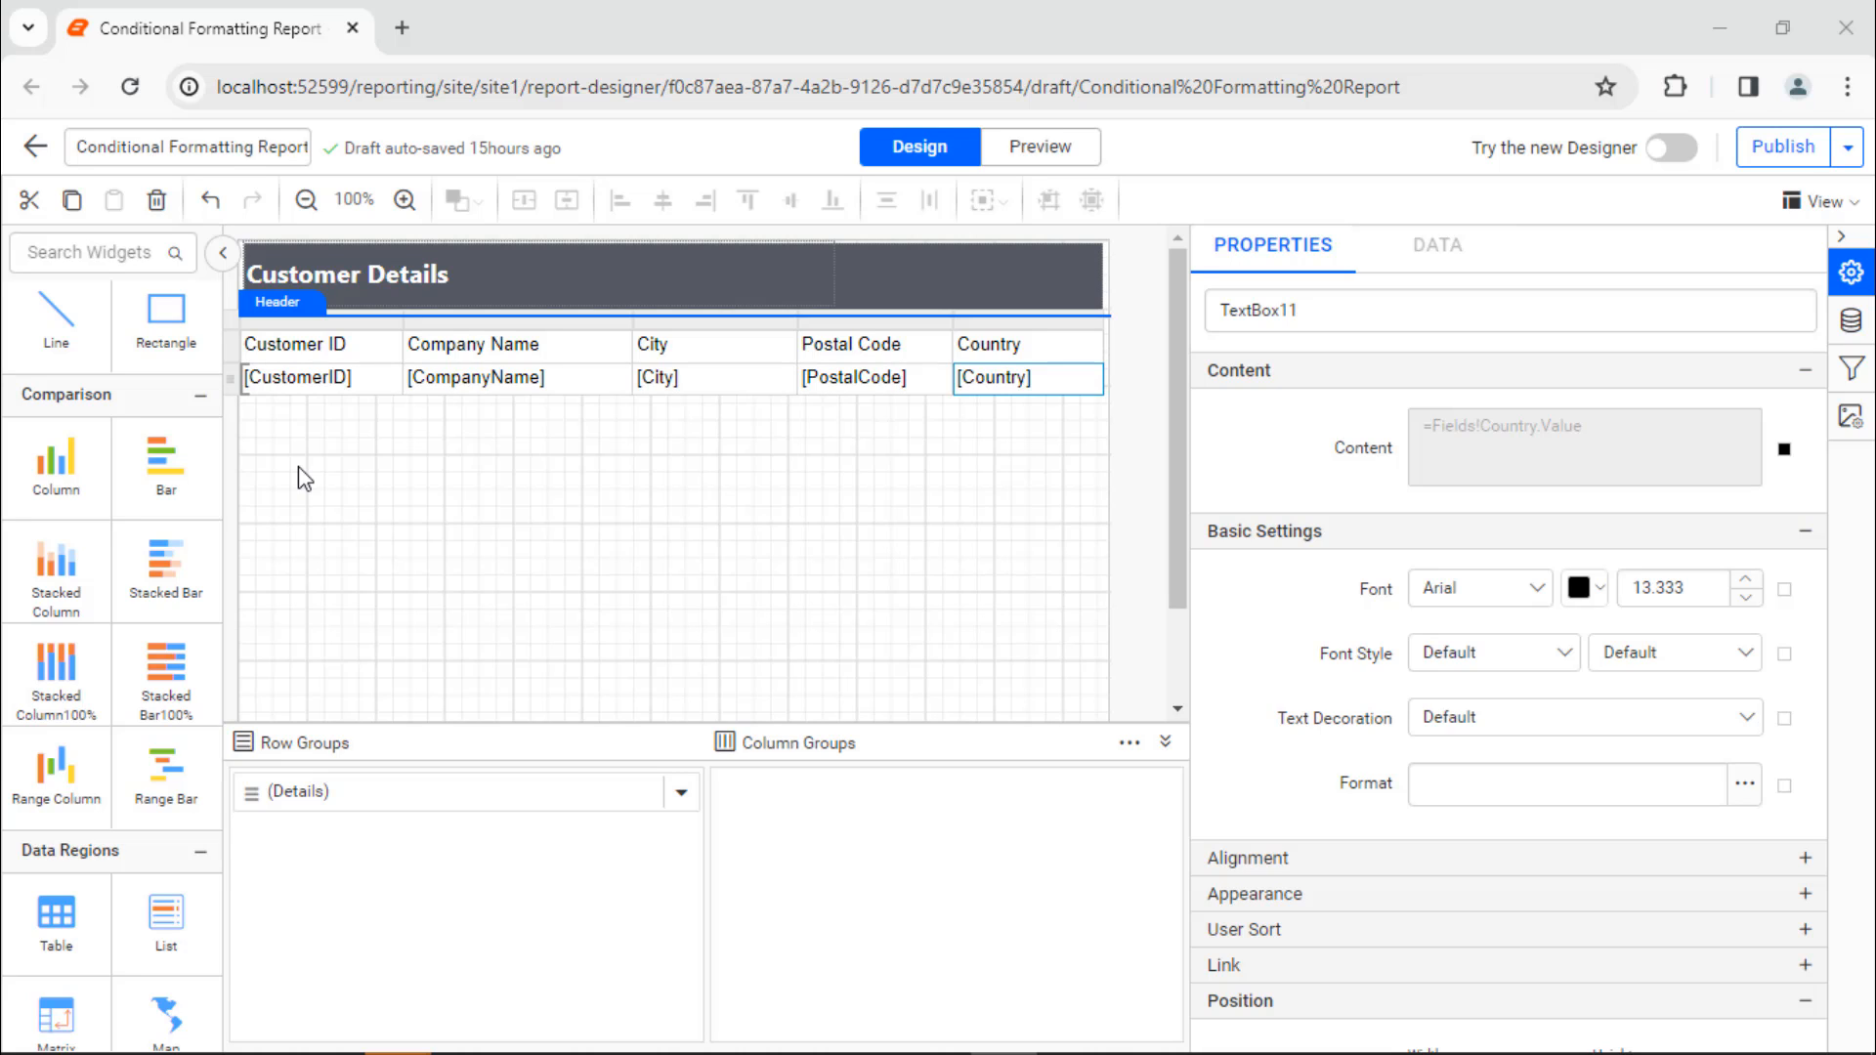
Set the table's heading row to the Segoe UI font with Bold weight.
{"action": "left_click", "coordinate": [237, 346]}
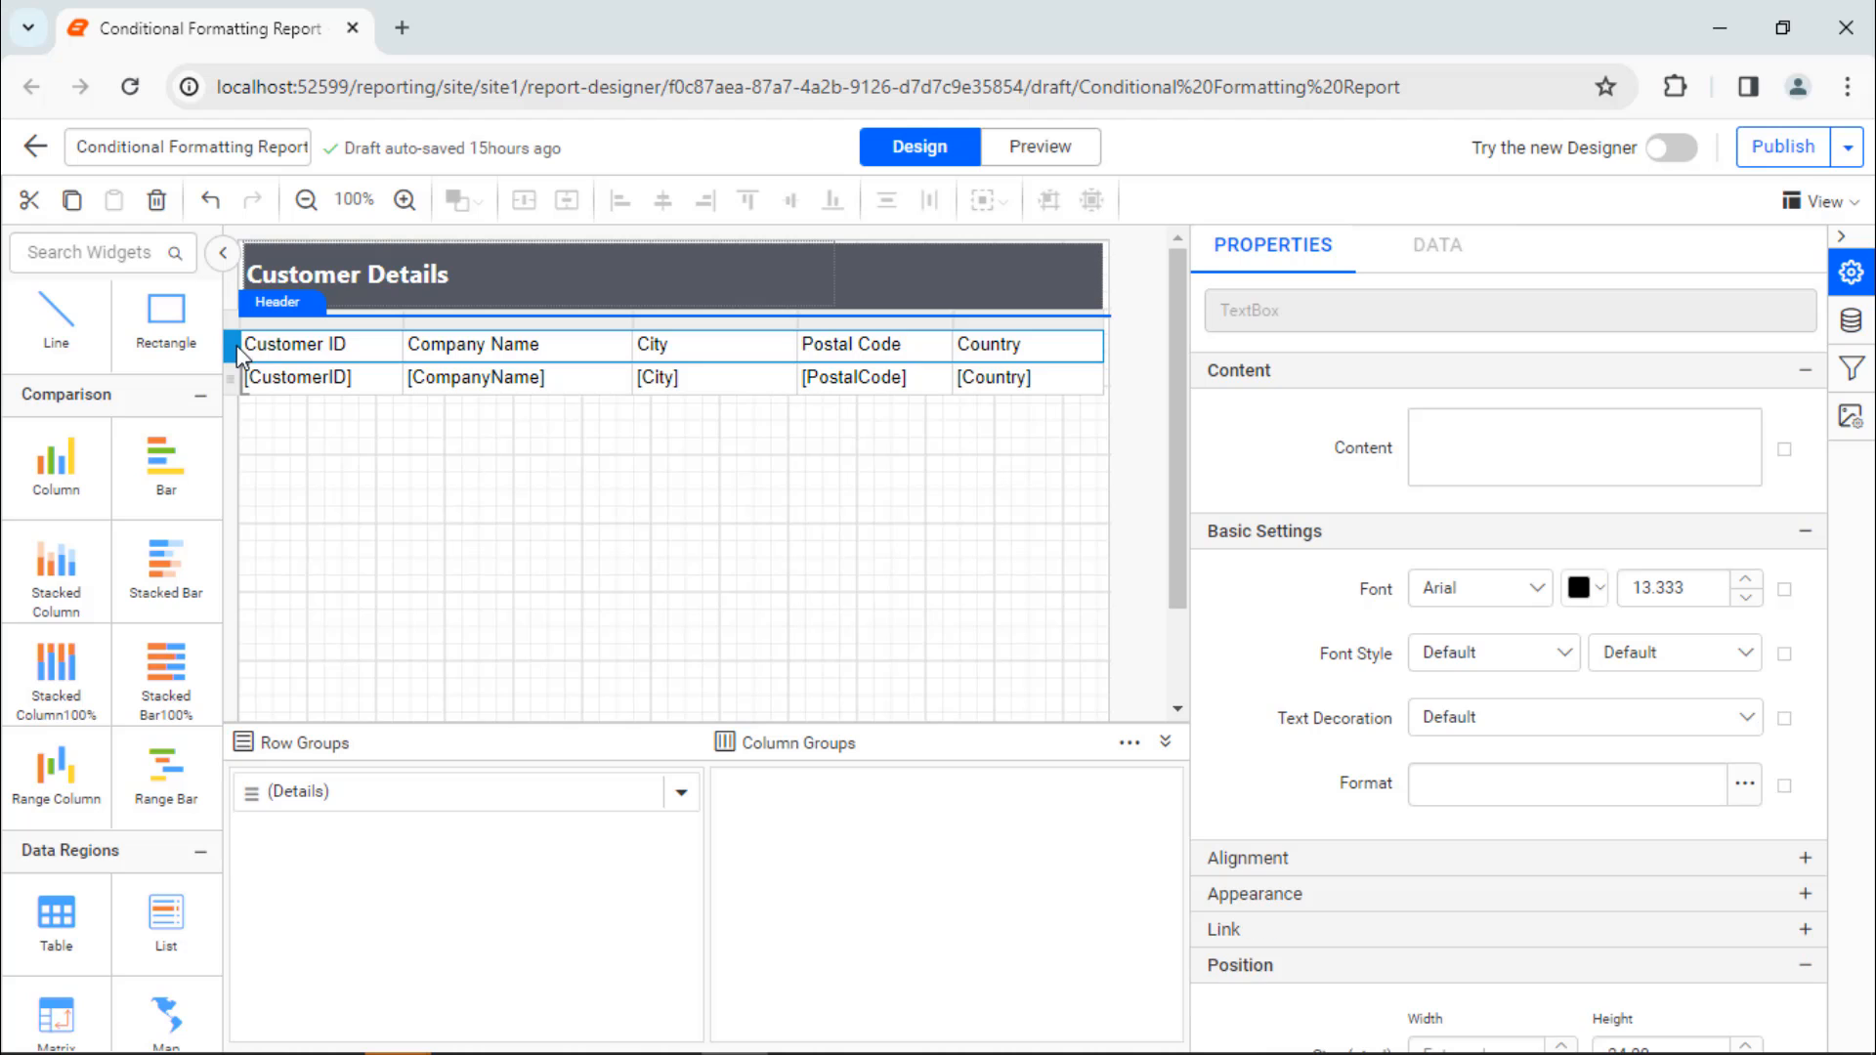
{"action": "left_click", "coordinate": [1535, 589]}
{"action": "type", "text": "Seg"}
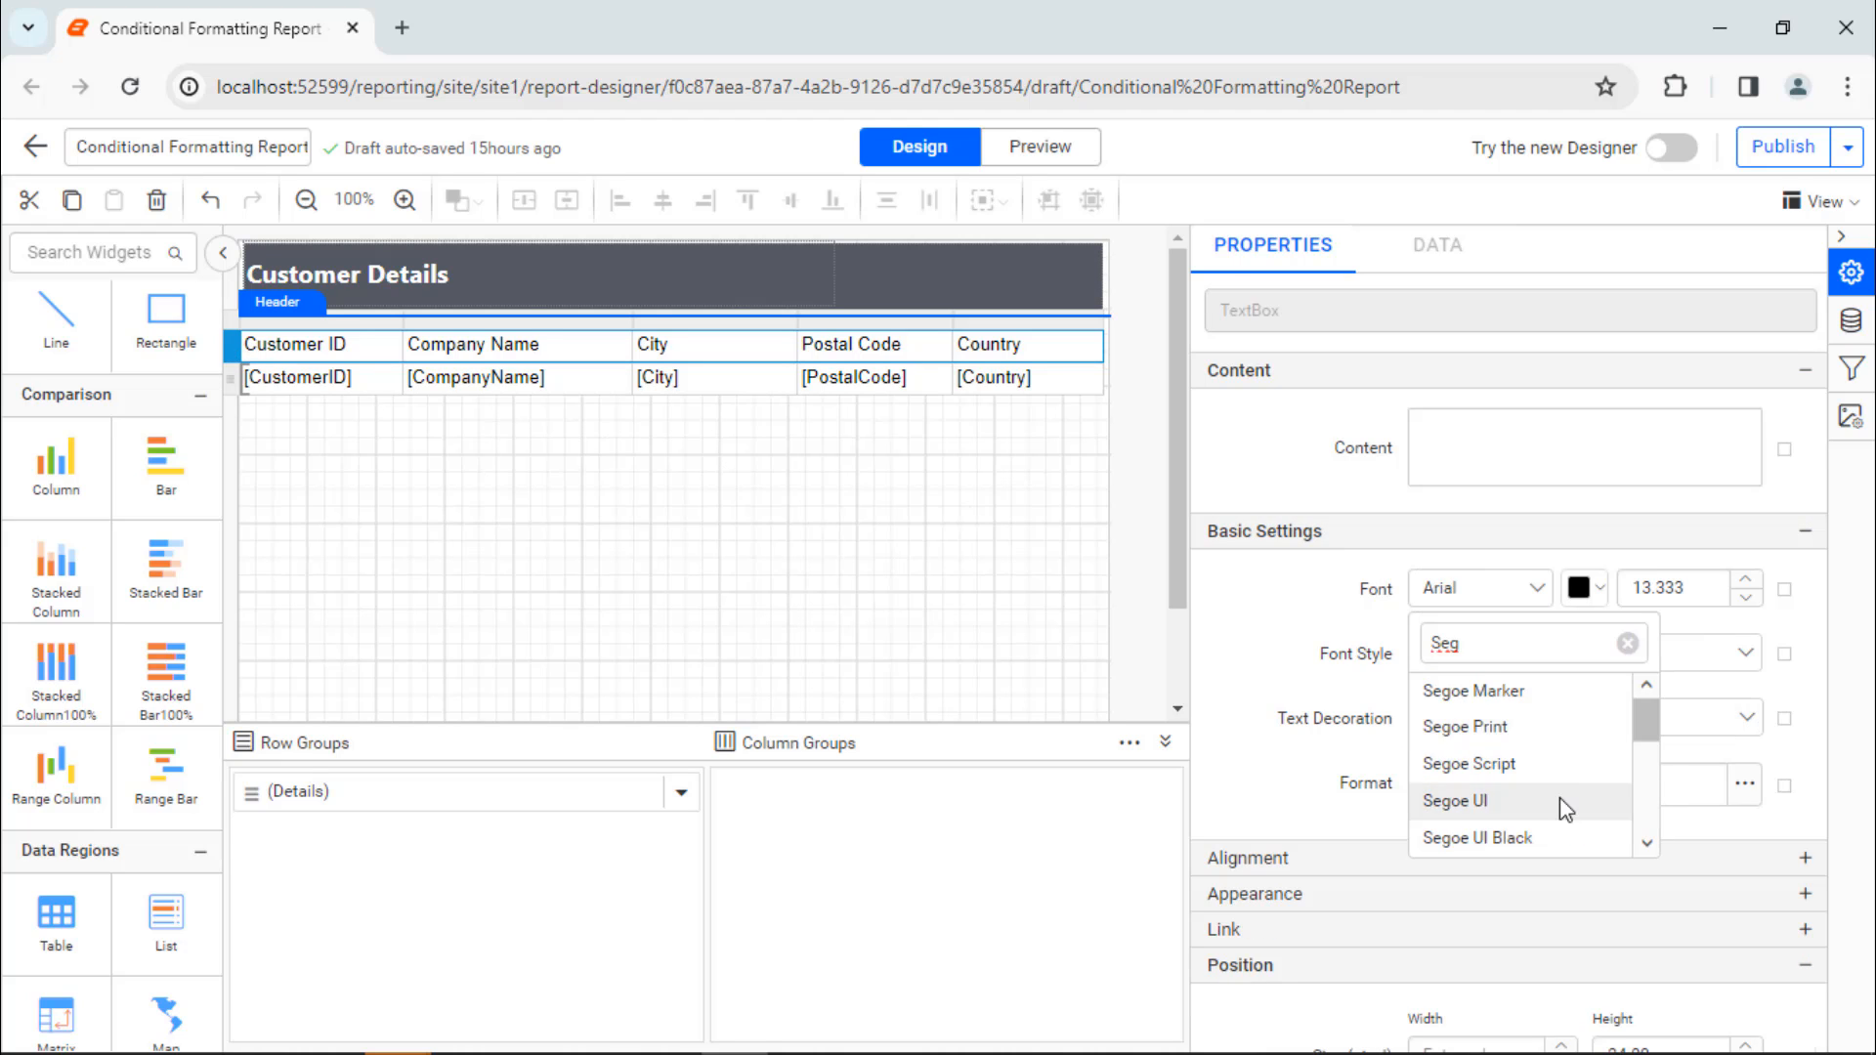
{"action": "left_click", "coordinate": [1560, 797]}
{"action": "left_click", "coordinate": [1740, 653]}
{"action": "scroll", "coordinate": [1686, 762], "scroll_direction": "down", "scroll_amount": 2}
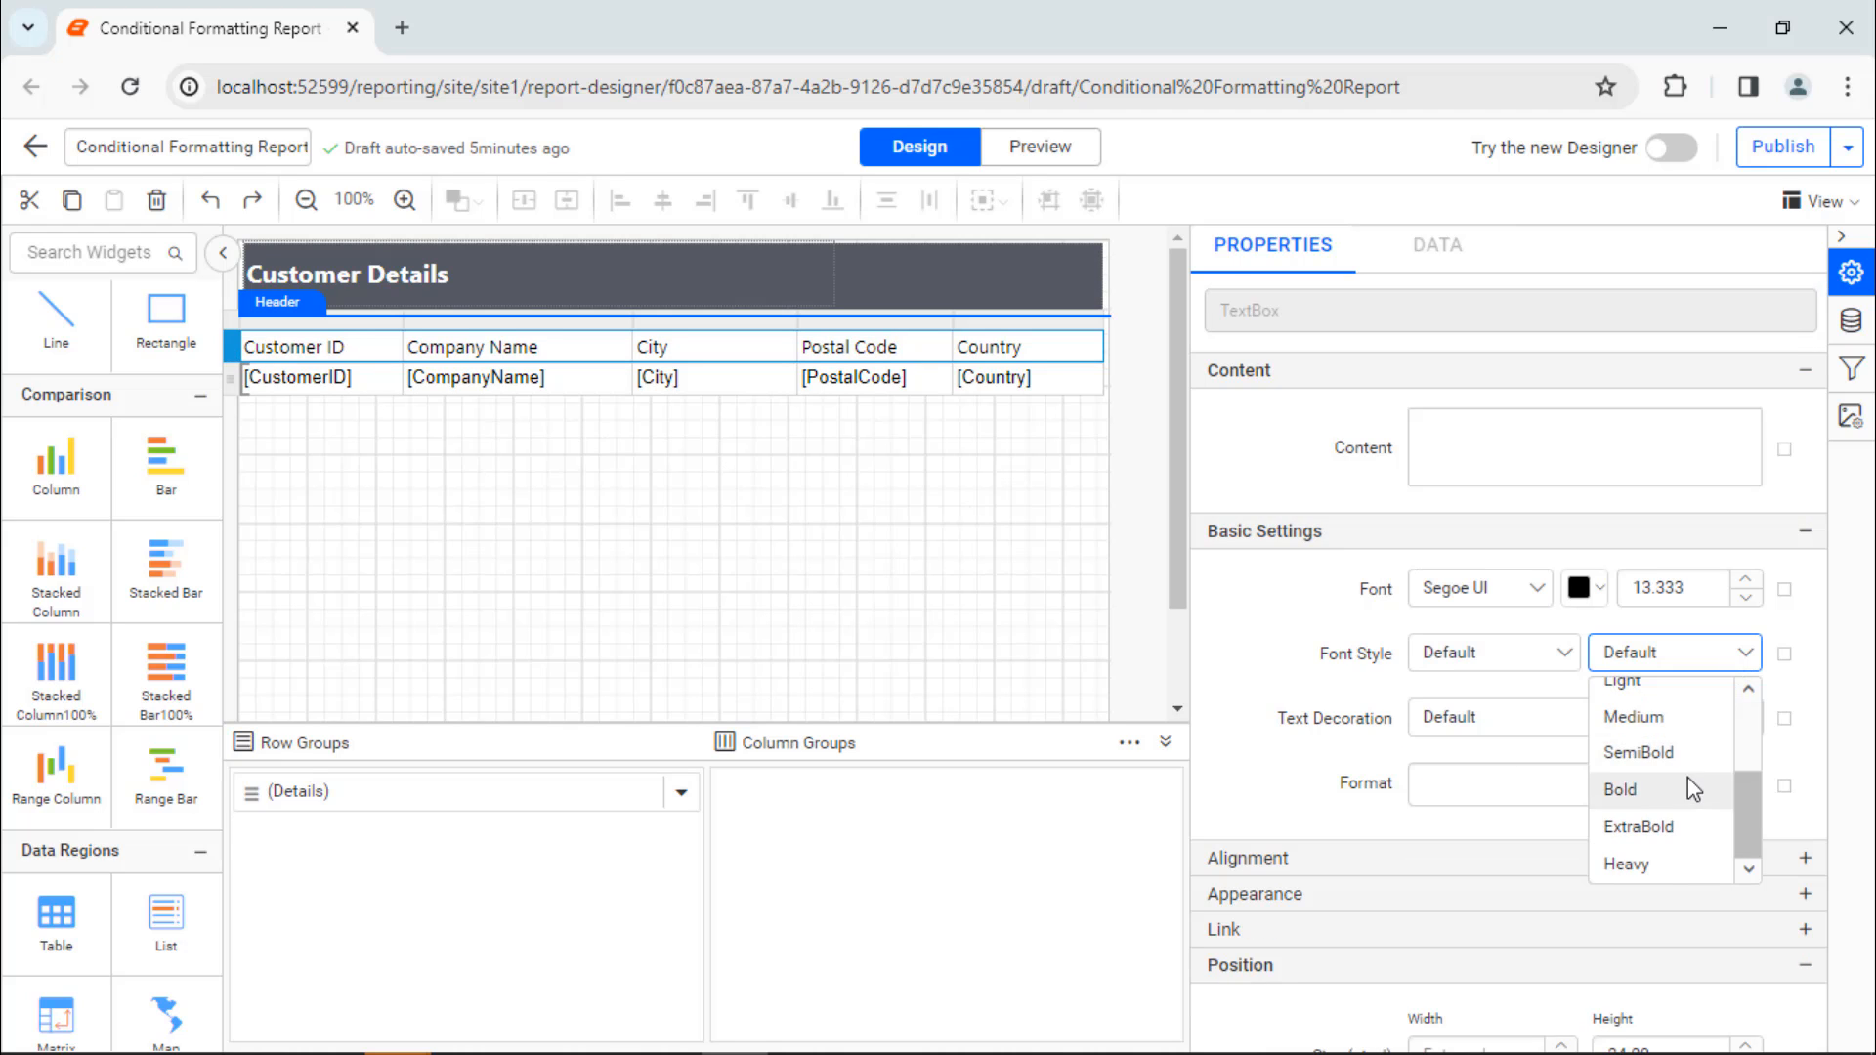
{"action": "left_click", "coordinate": [1688, 783]}
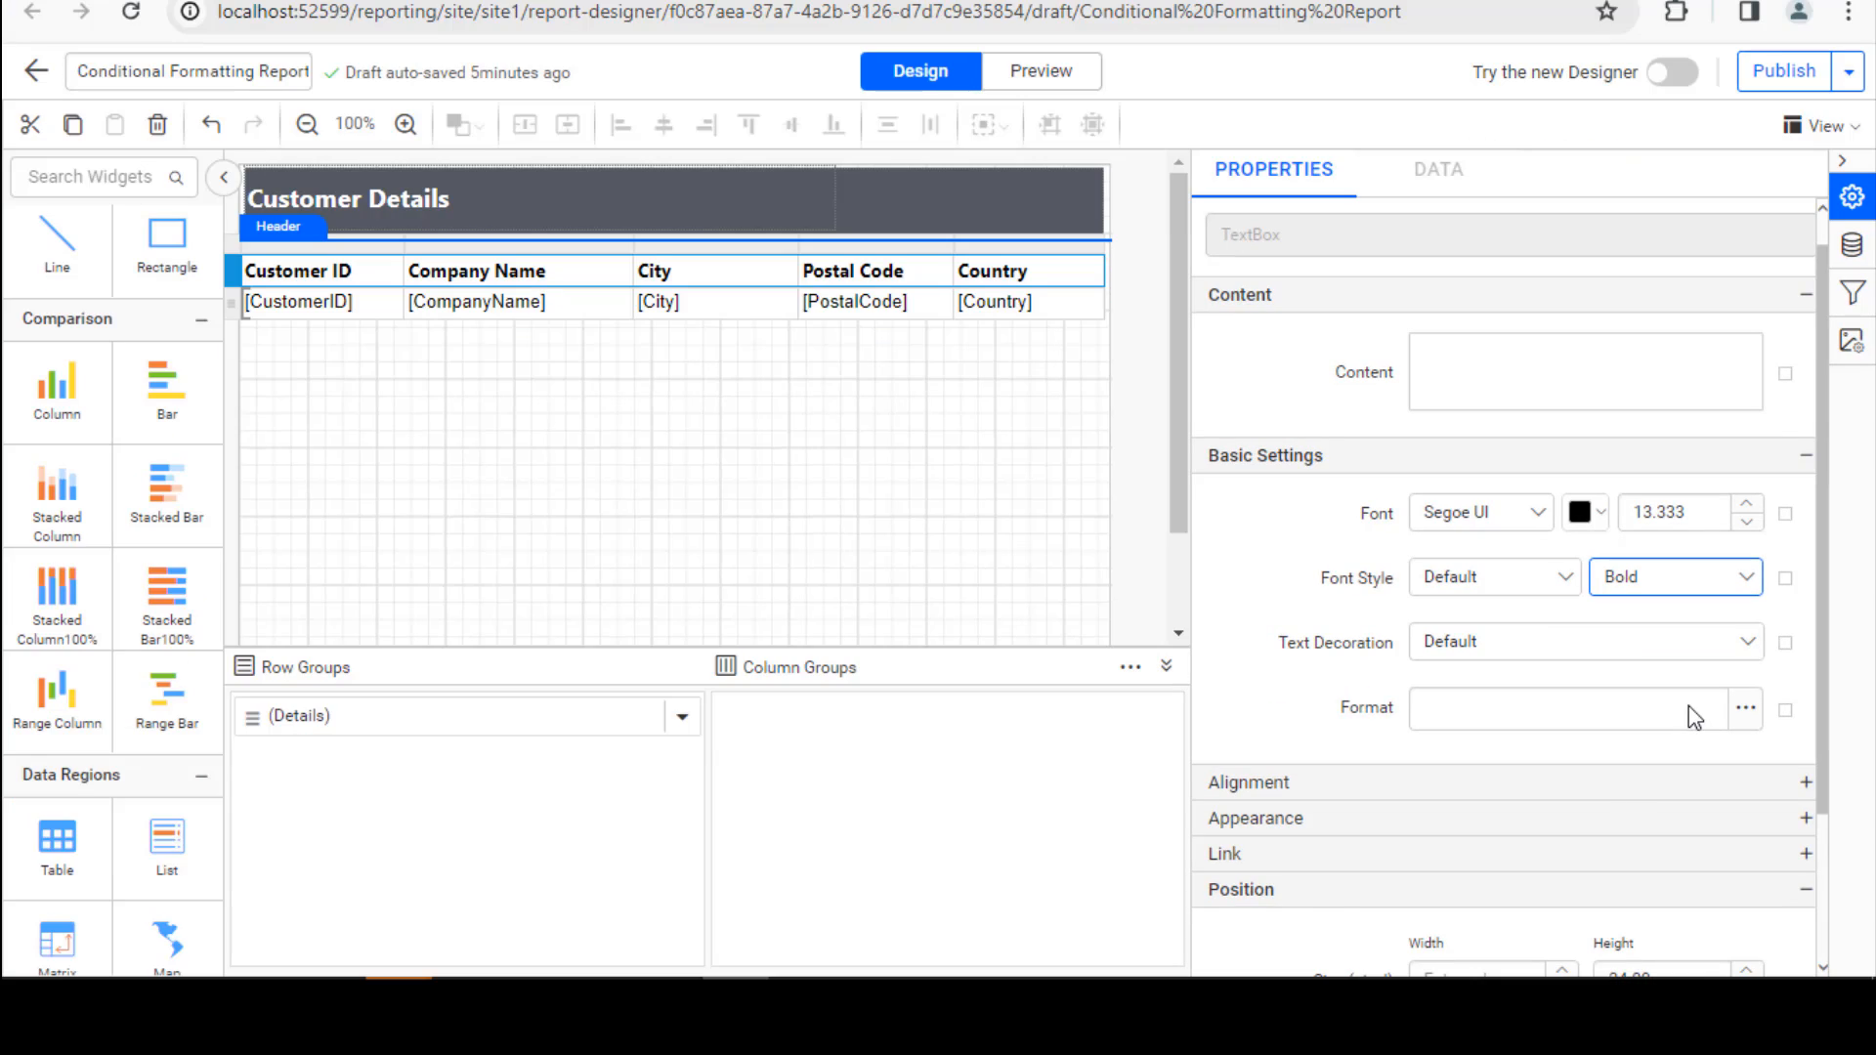
Align the heading row's text to the left horizontally and to the middle vertically.
{"action": "left_click", "coordinate": [1625, 860]}
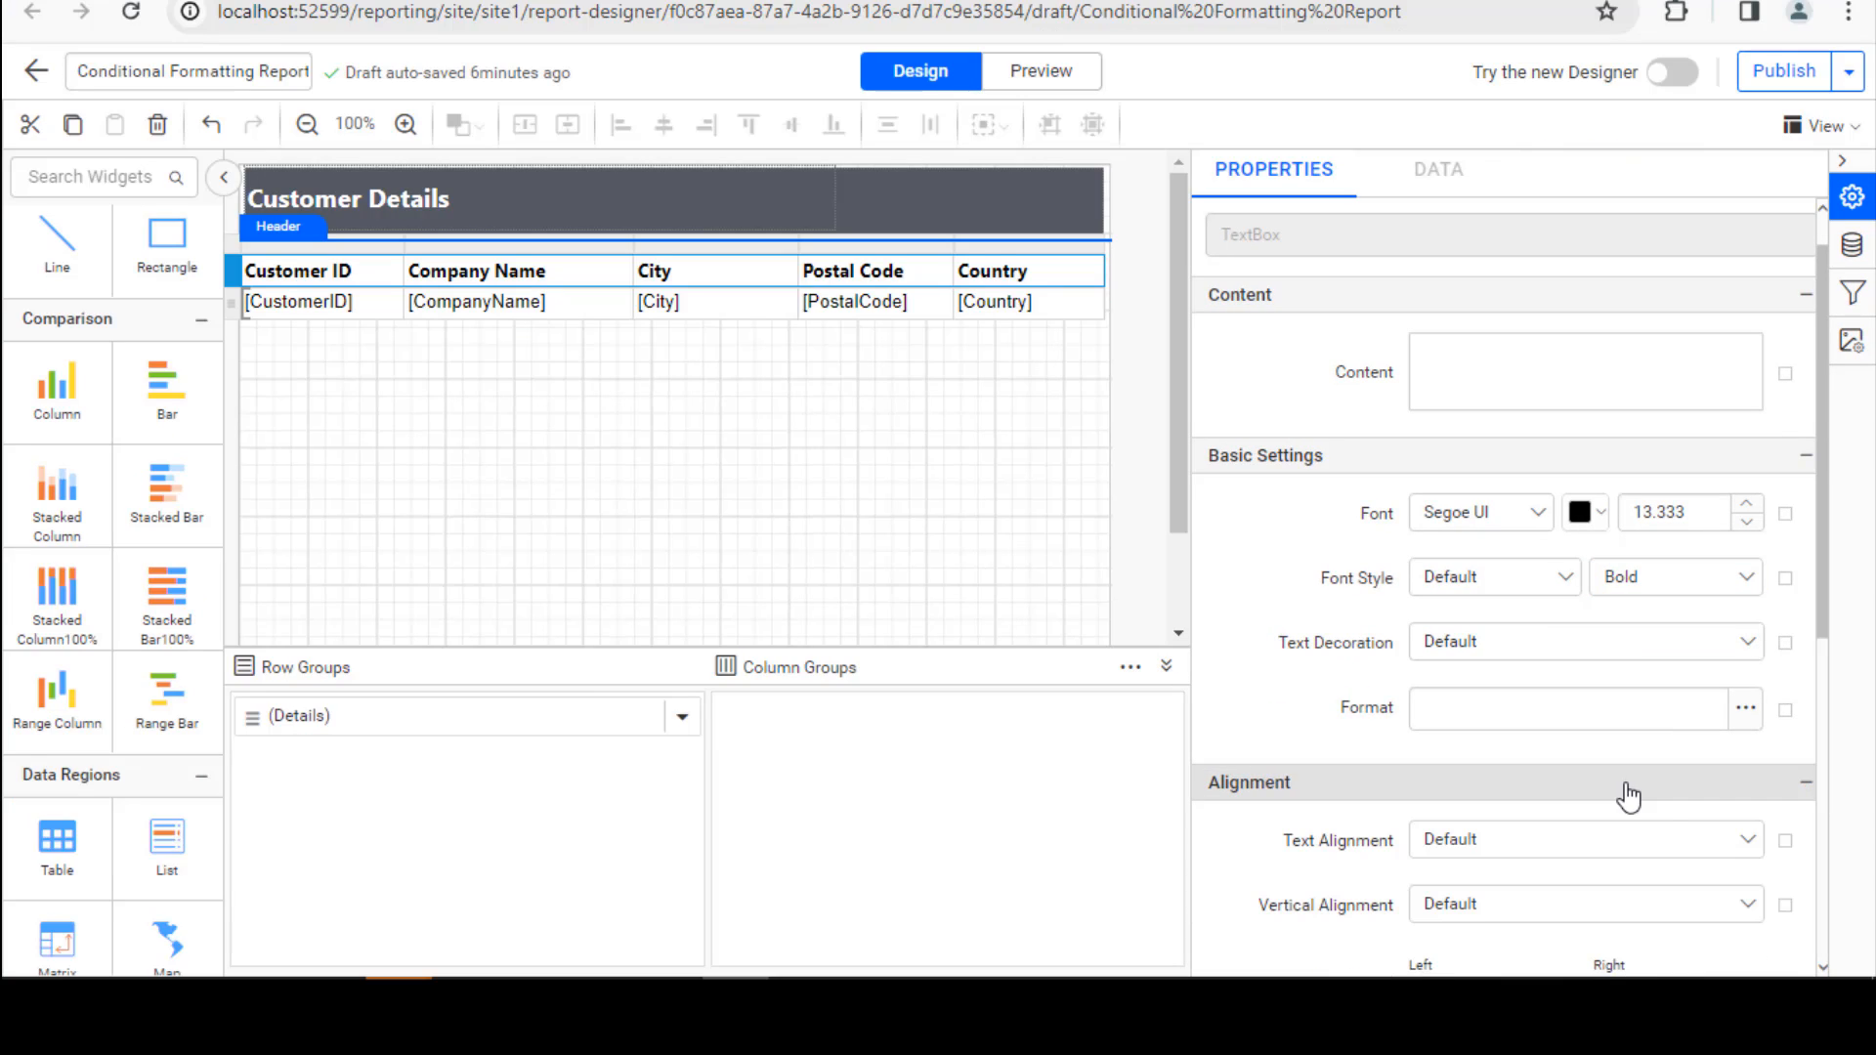
{"action": "left_click", "coordinate": [1671, 915]}
{"action": "left_click", "coordinate": [1622, 793]}
{"action": "left_click", "coordinate": [1667, 907]}
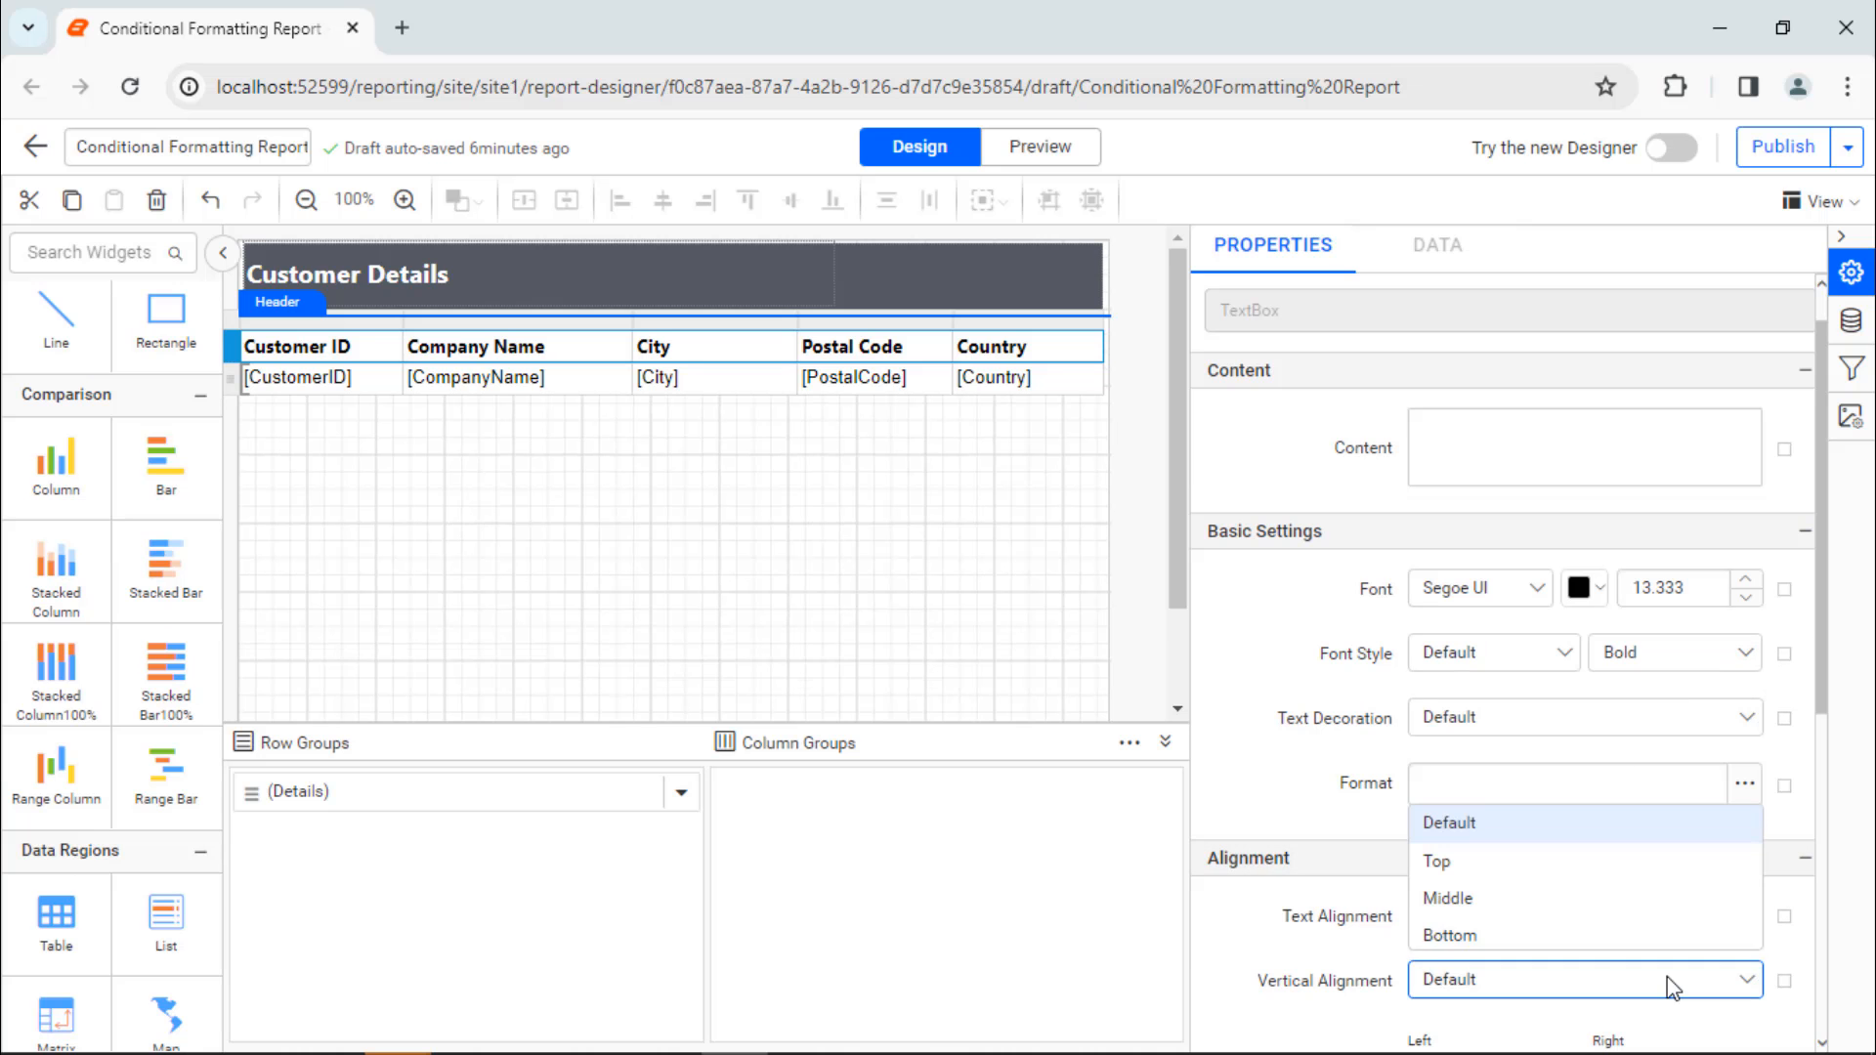
{"action": "left_click", "coordinate": [1658, 820]}
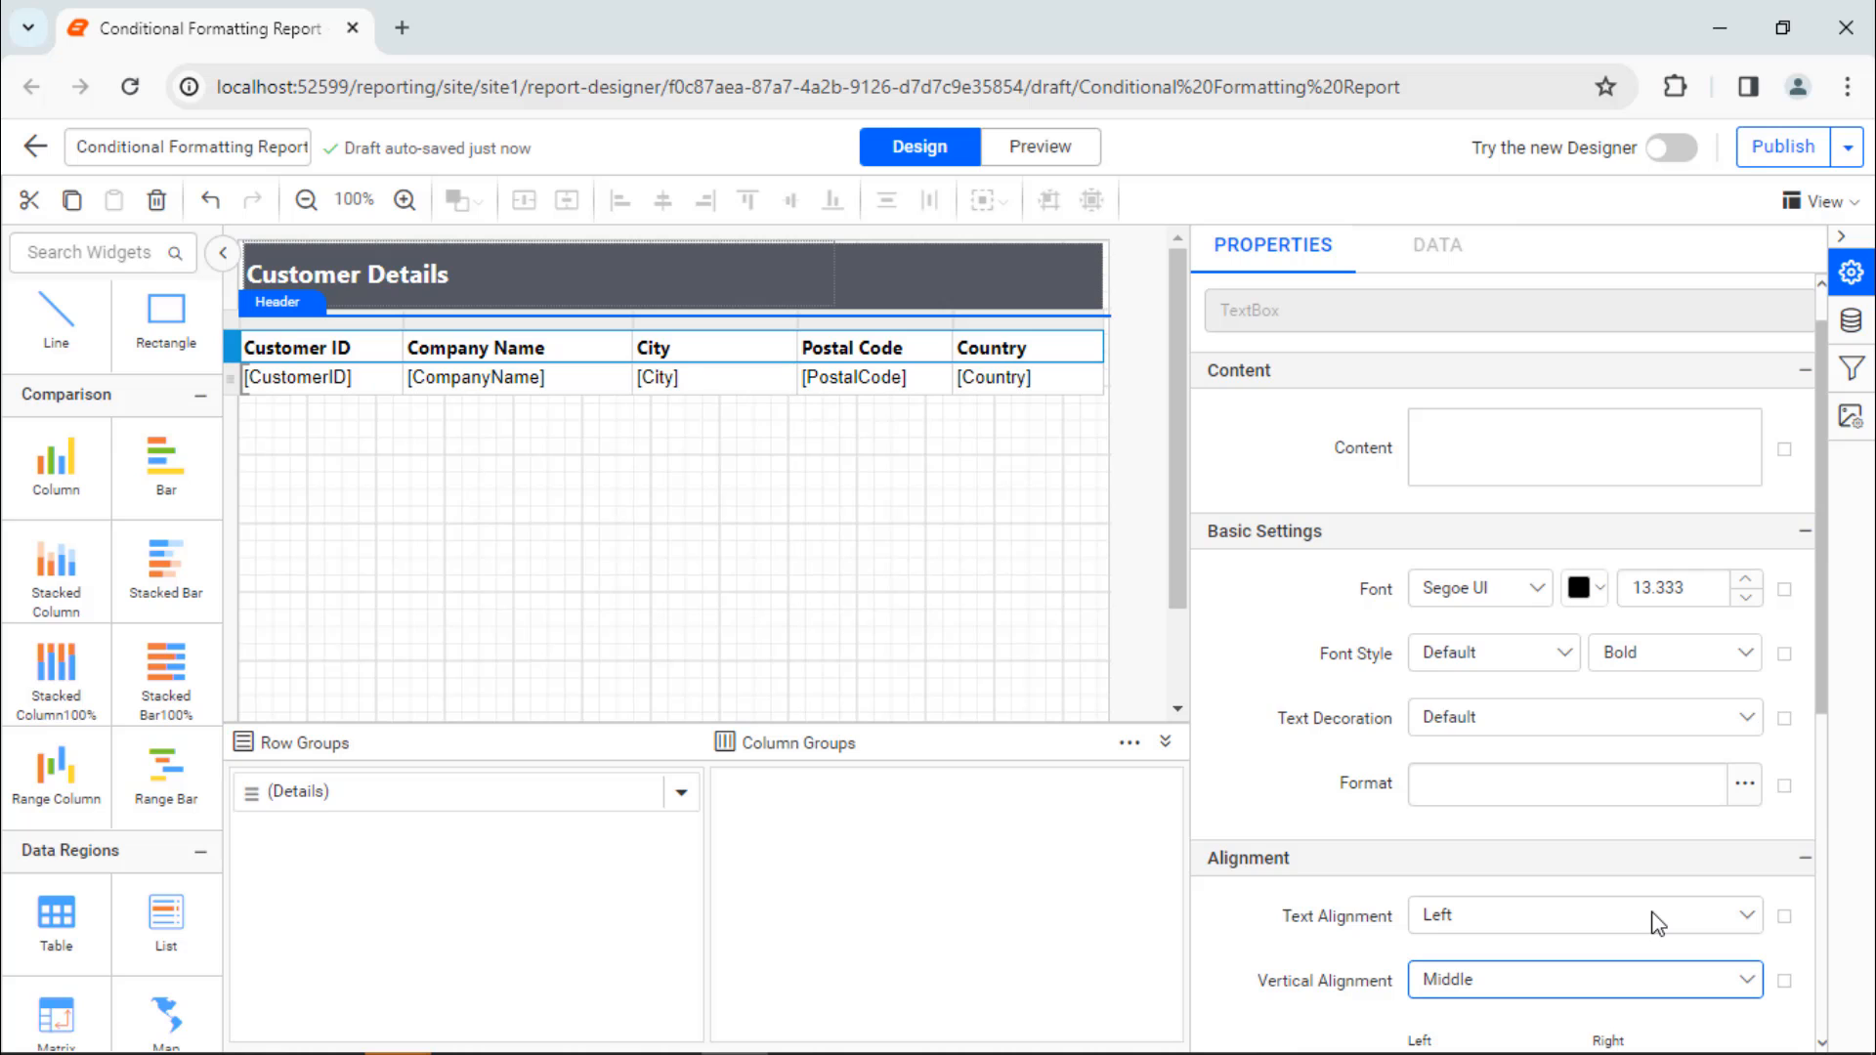
Give the table's heading row a green background and white text.
{"action": "scroll", "coordinate": [1658, 925], "scroll_direction": "down", "scroll_amount": 5}
{"action": "left_click", "coordinate": [1433, 973]}
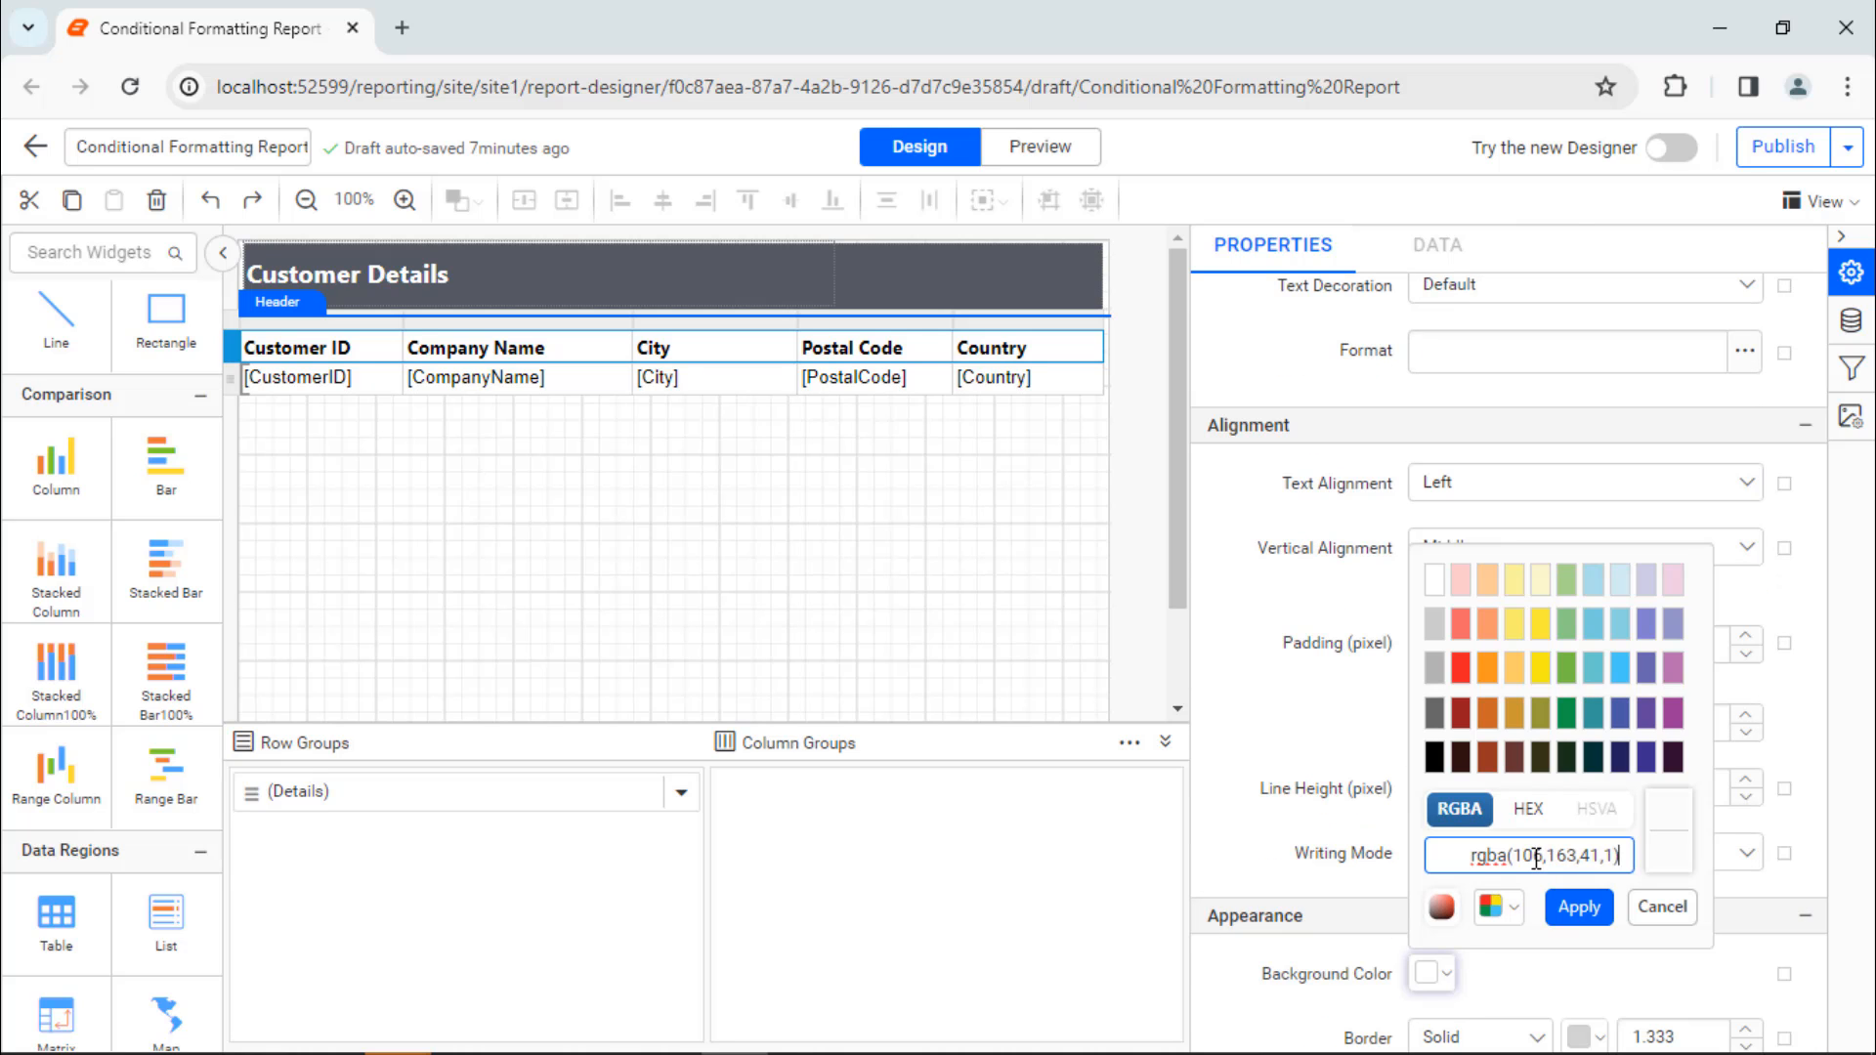
{"action": "left_click", "coordinate": [1578, 907]}
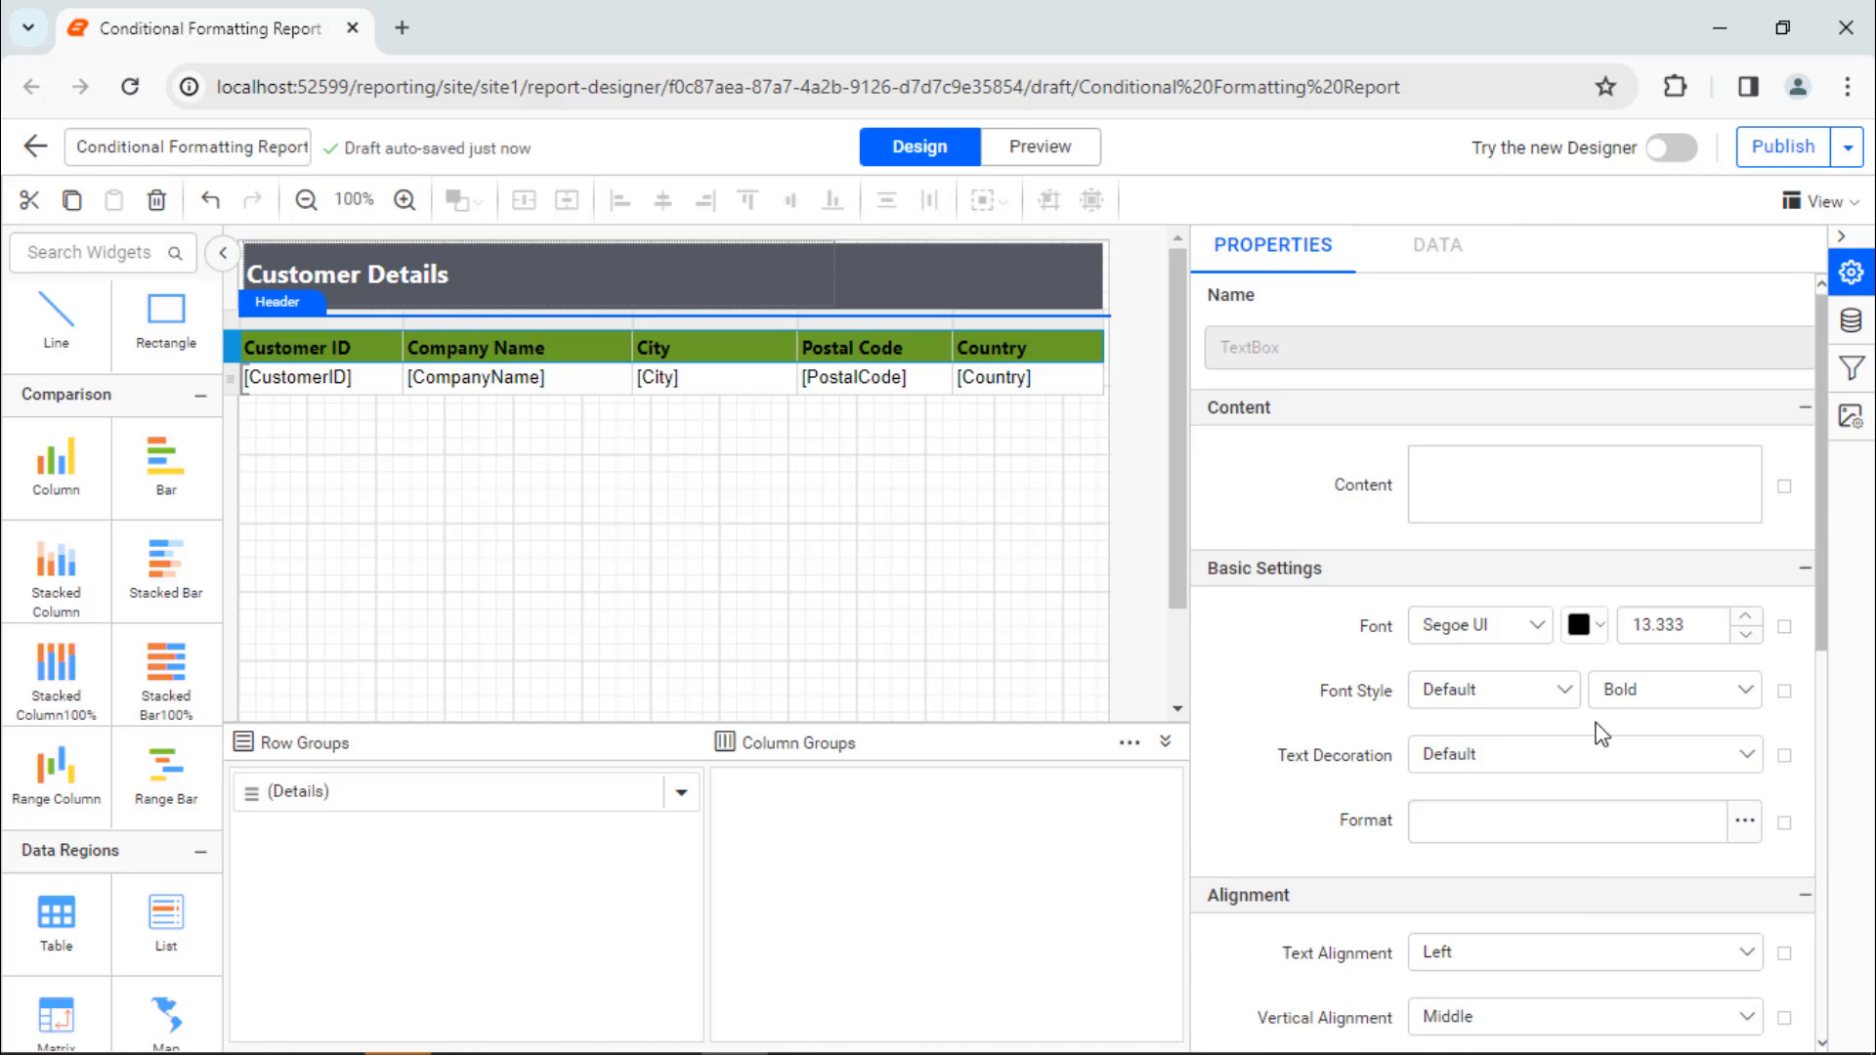
{"action": "left_click", "coordinate": [1583, 626]}
{"action": "left_click", "coordinate": [1615, 782]}
{"action": "left_click", "coordinate": [1710, 1011]}
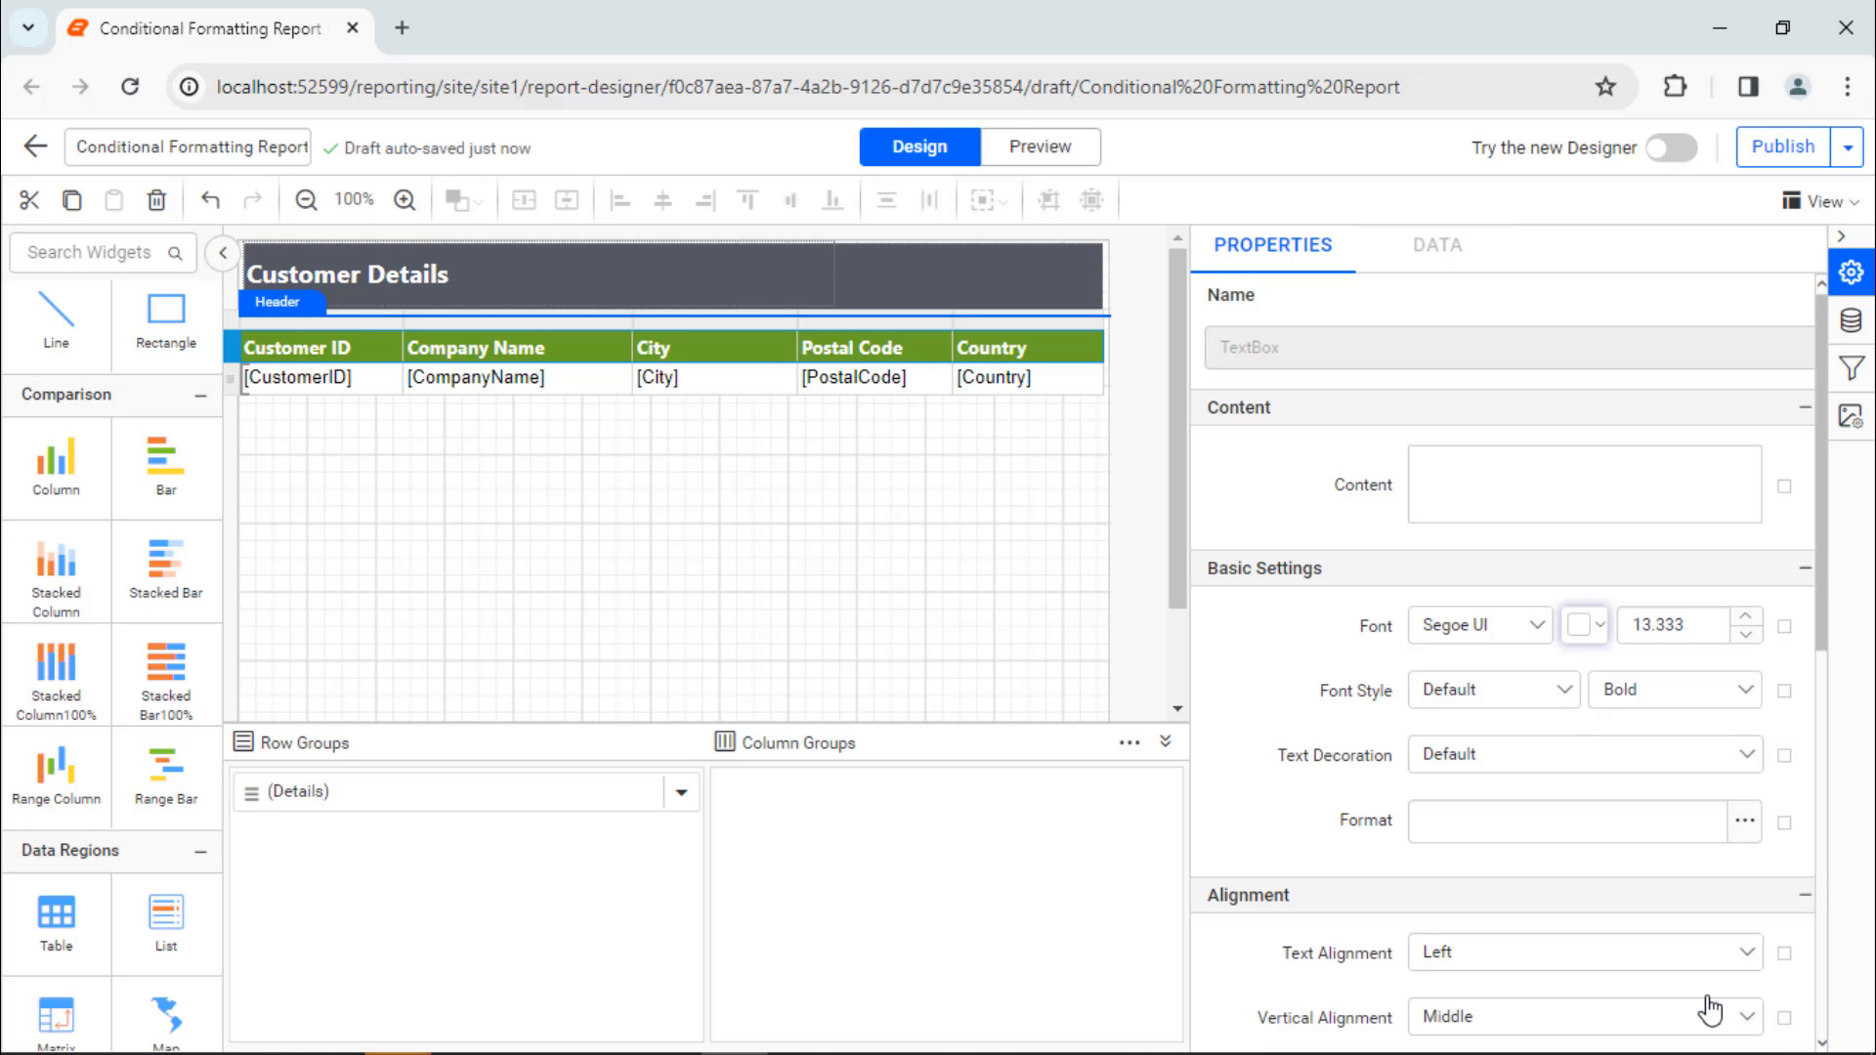
Align the detail row's text to the left horizontally and to the middle vertically.
{"action": "left_click", "coordinate": [232, 379]}
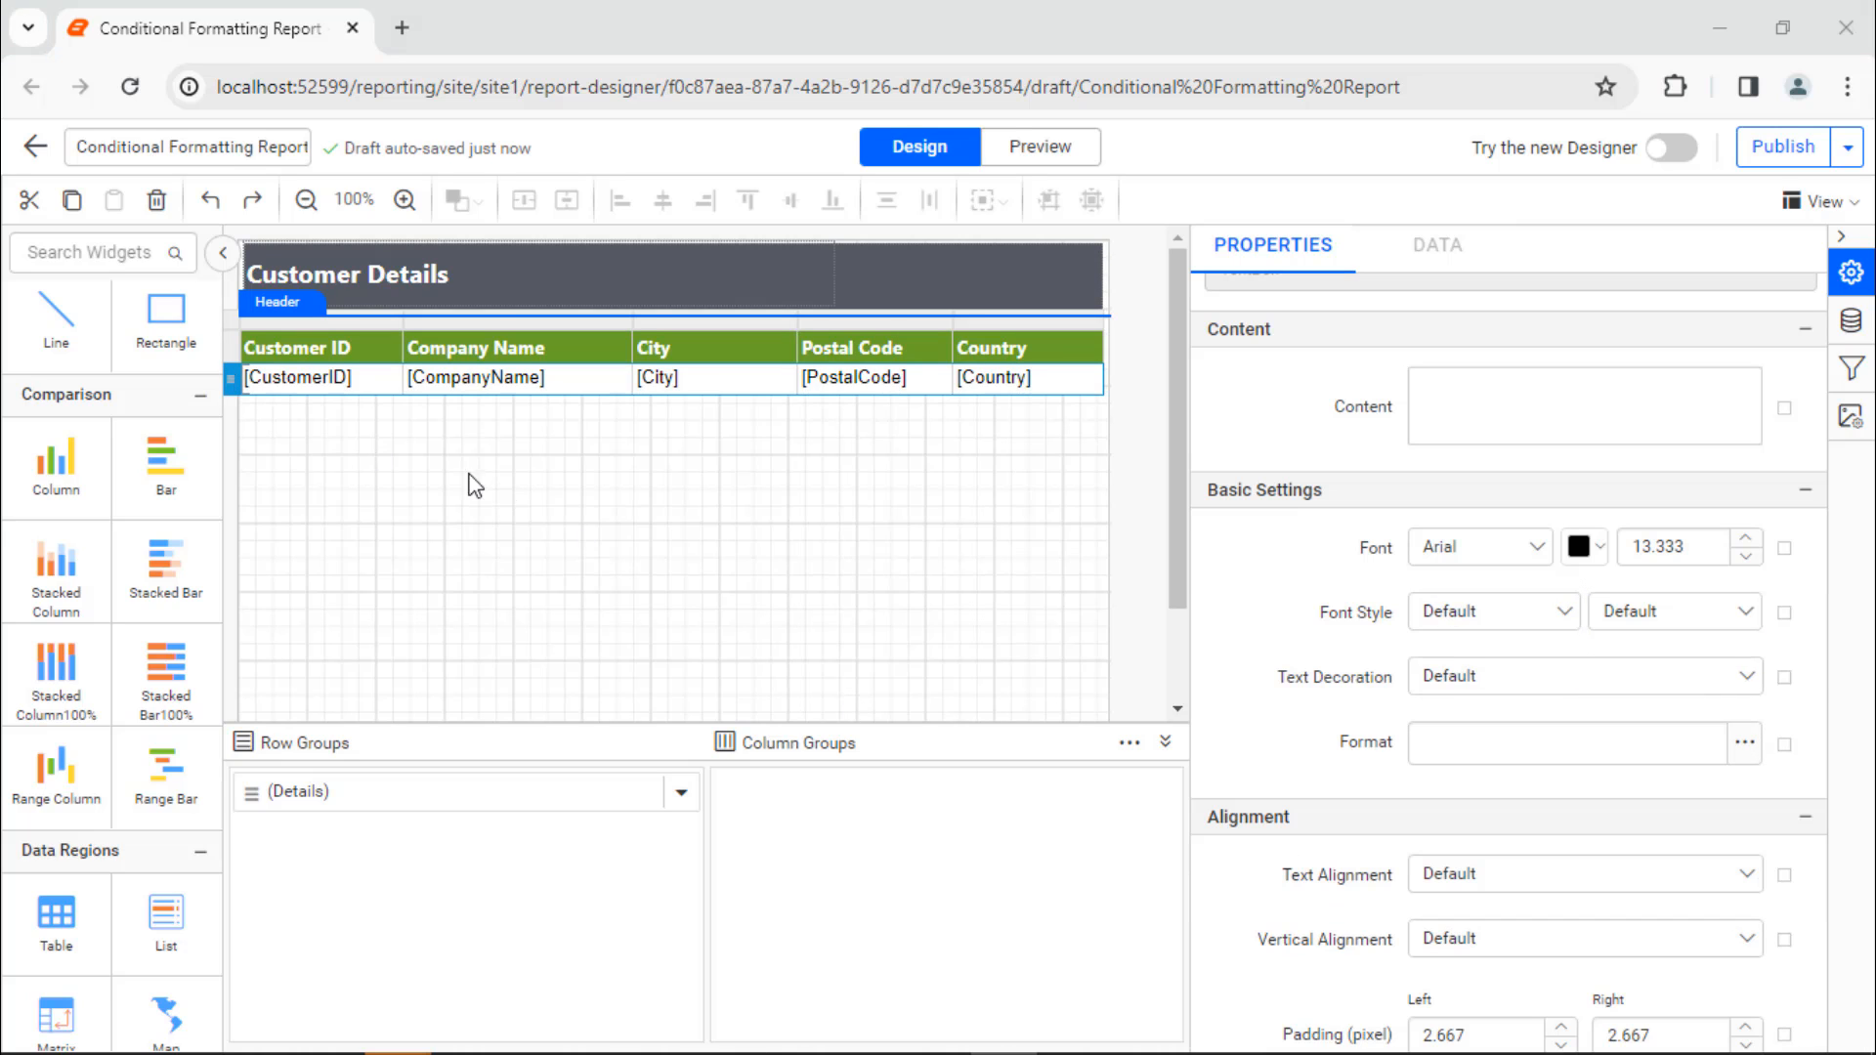
{"action": "left_click", "coordinate": [1681, 878]}
{"action": "left_click", "coordinate": [1733, 950]}
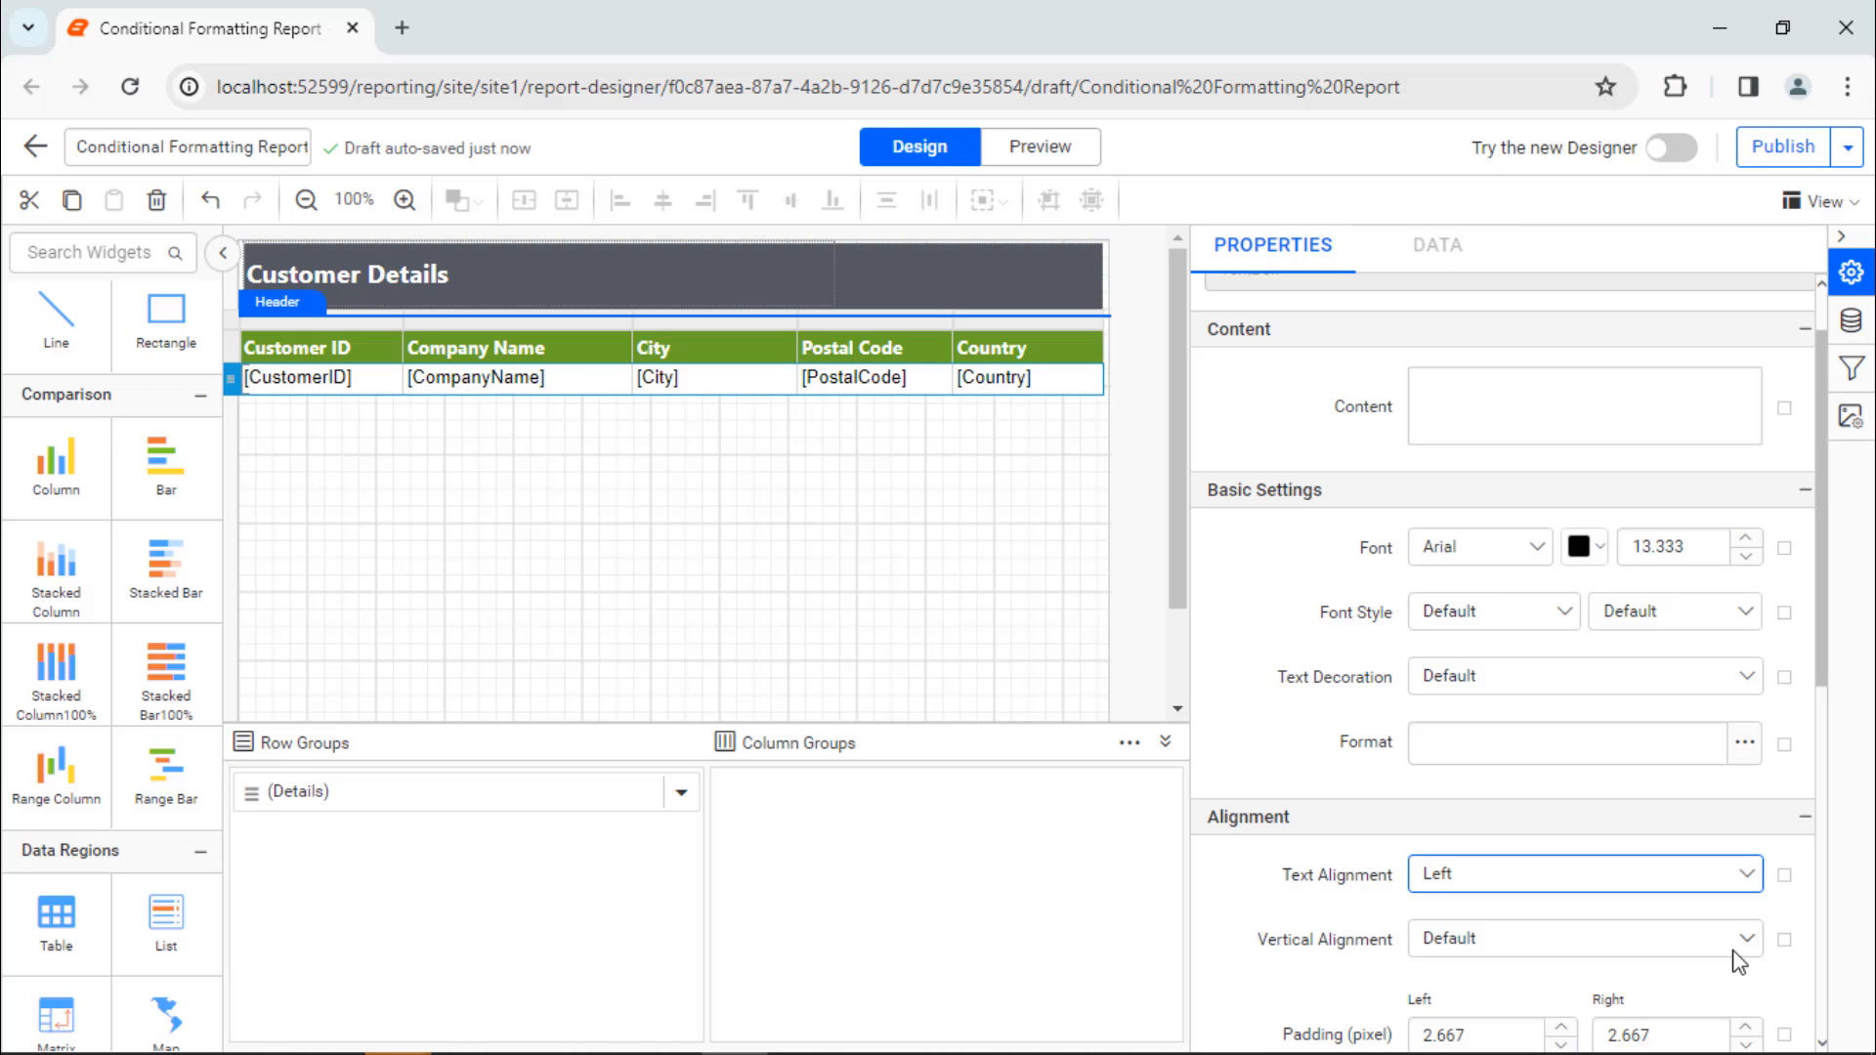
{"action": "left_click", "coordinate": [1732, 956]}
{"action": "left_click", "coordinate": [1648, 873]}
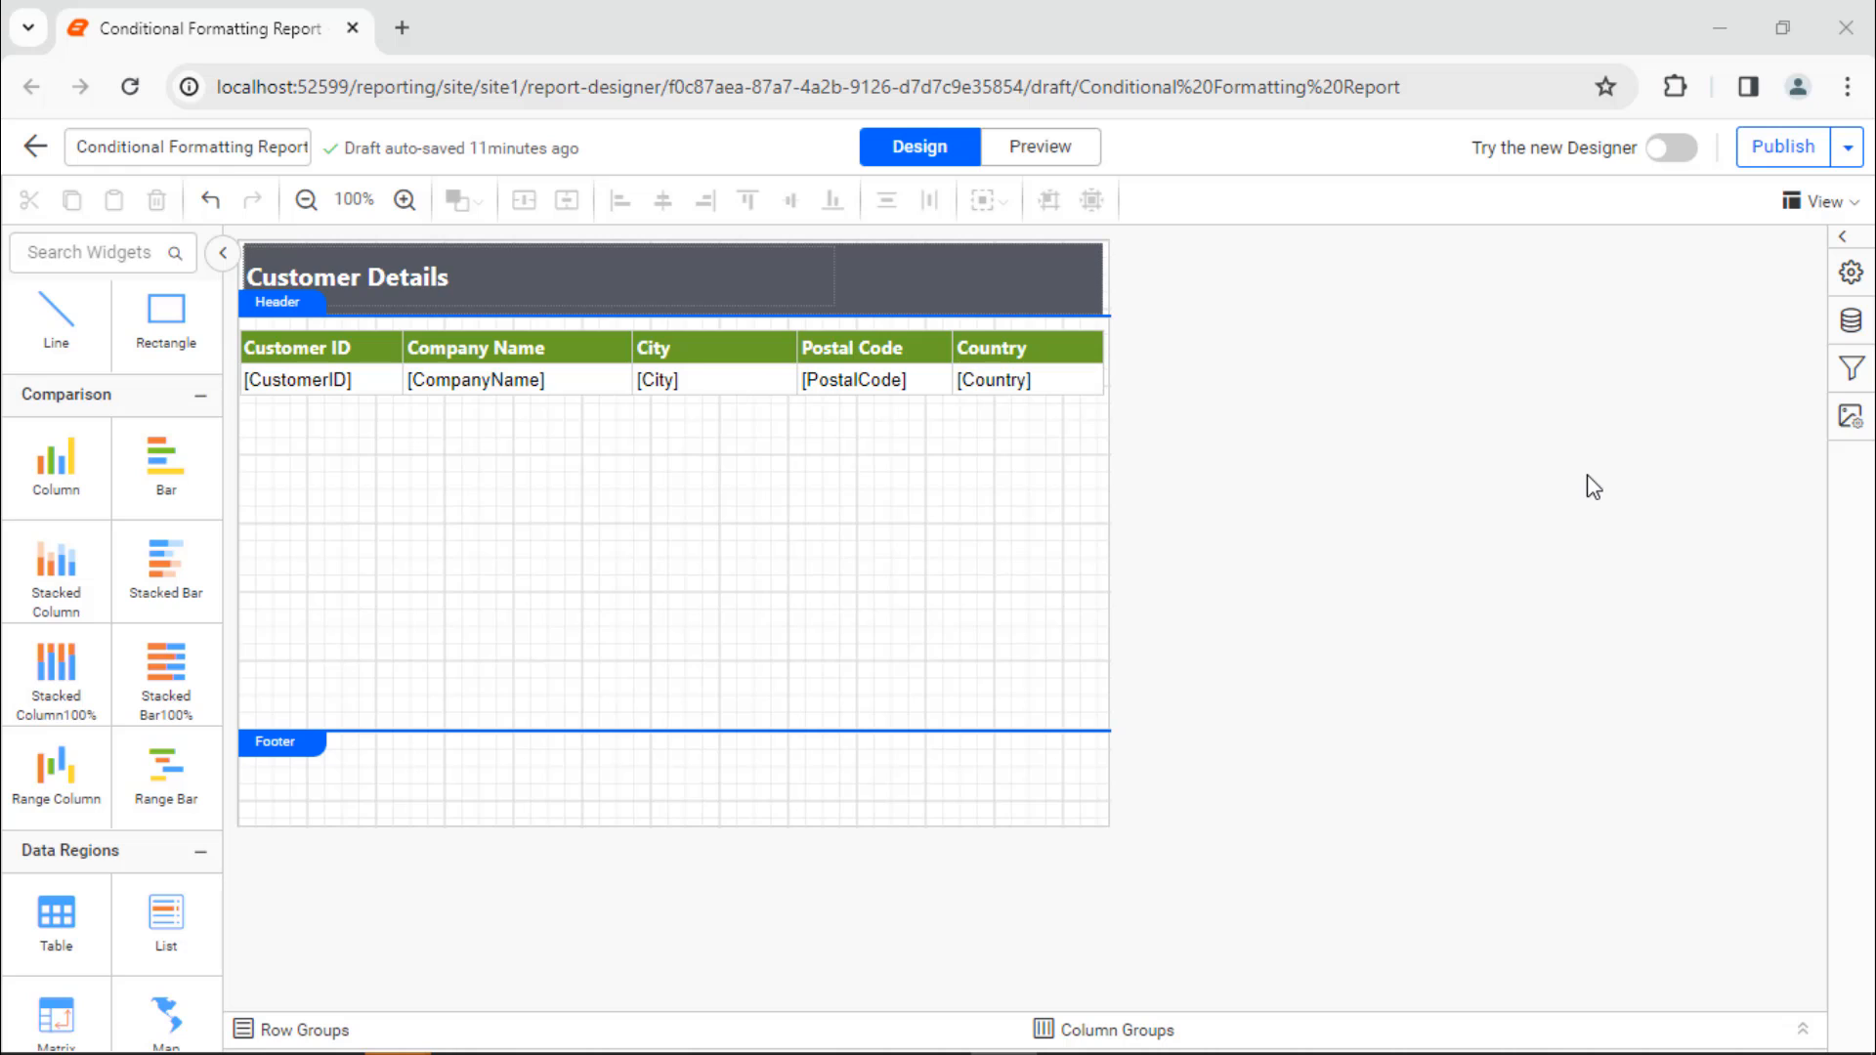
Start a new report parameter named "CountryName" with the prompt "Country".
{"action": "left_click", "coordinate": [1849, 370]}
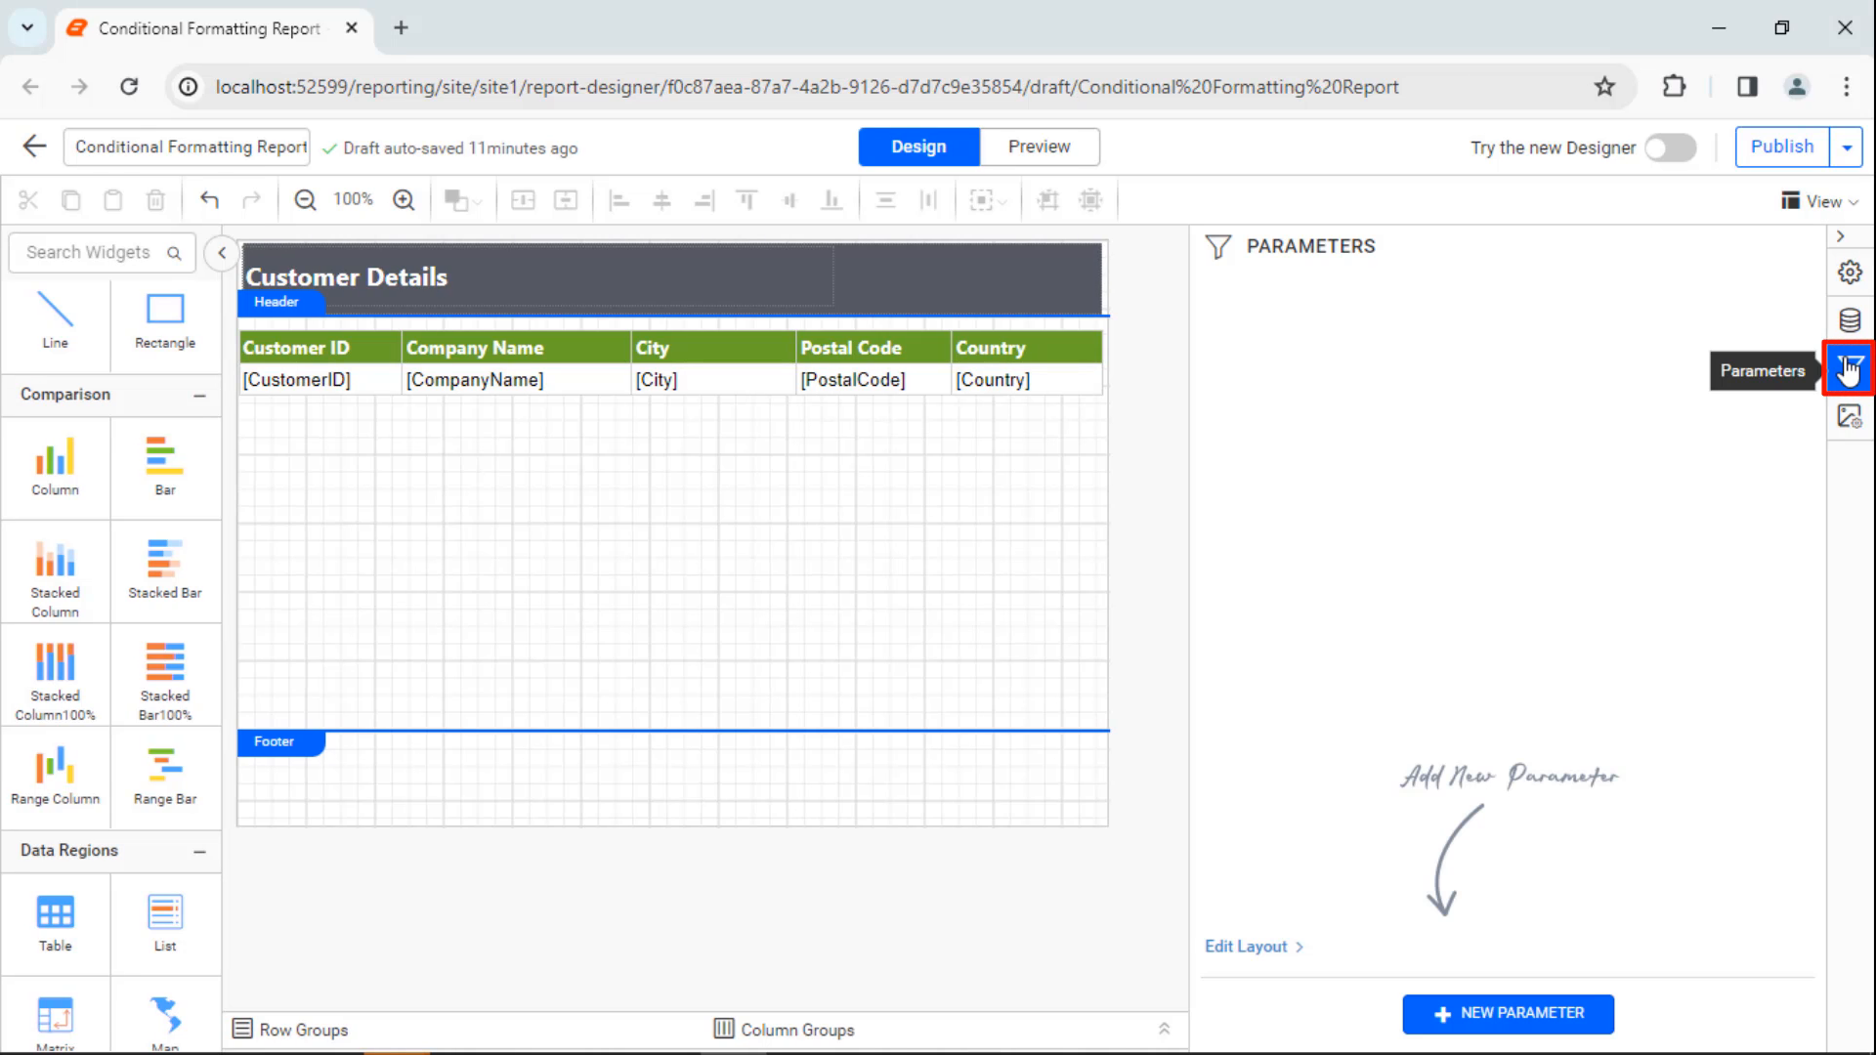
{"action": "left_click", "coordinate": [1547, 1011]}
{"action": "double_click", "coordinate": [1444, 325]}
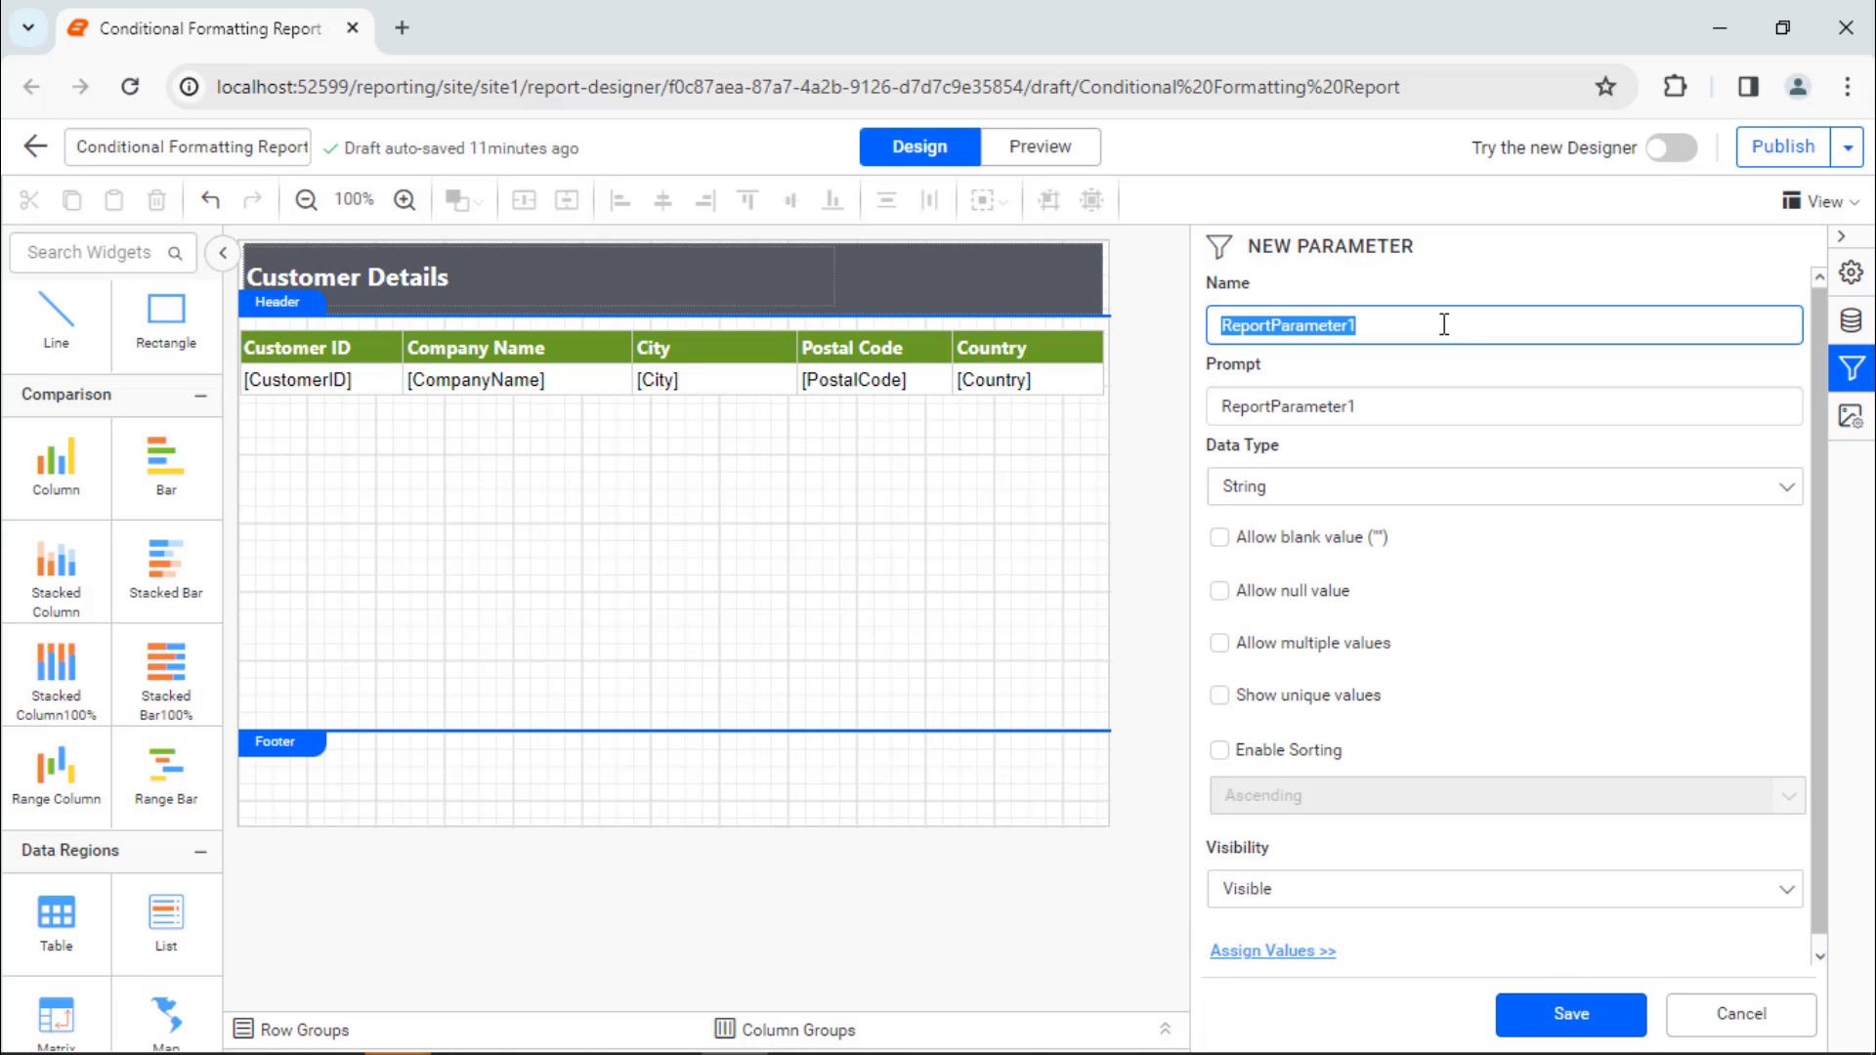
{"action": "type", "text": "CountryName"}
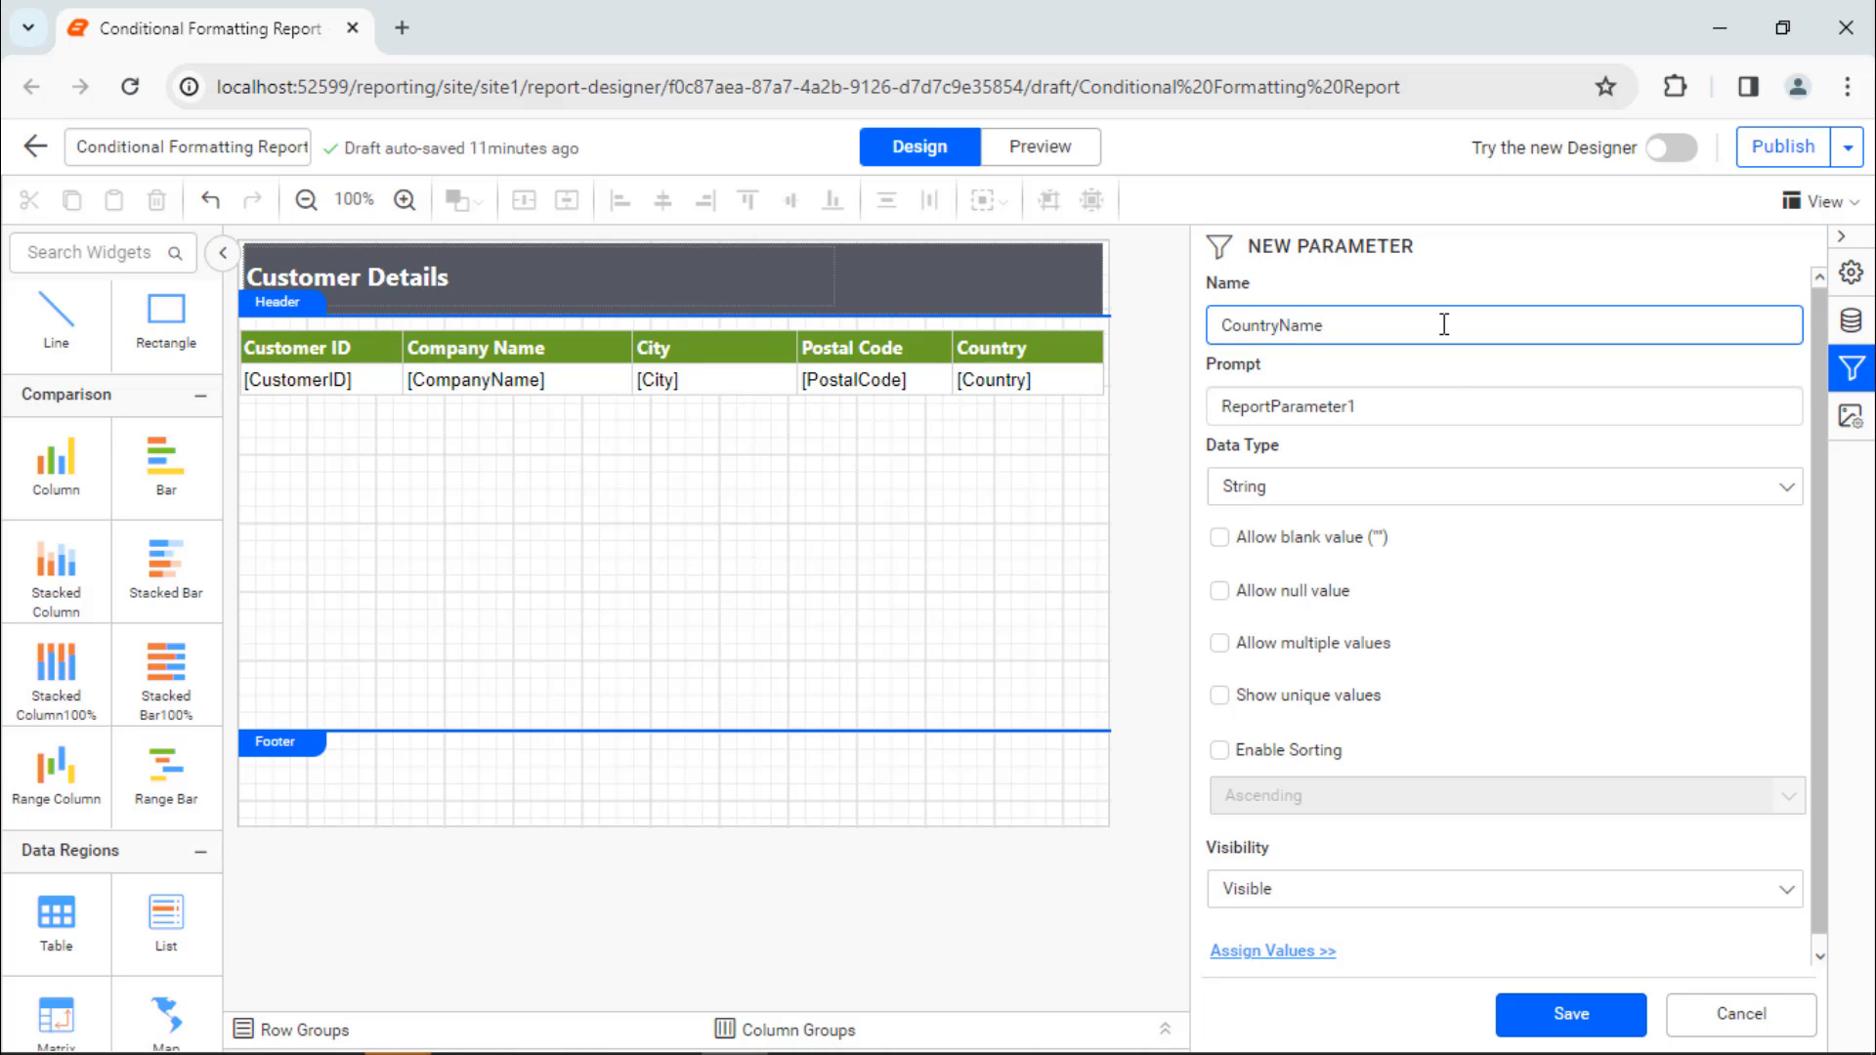
{"action": "double_click", "coordinate": [1447, 398]}
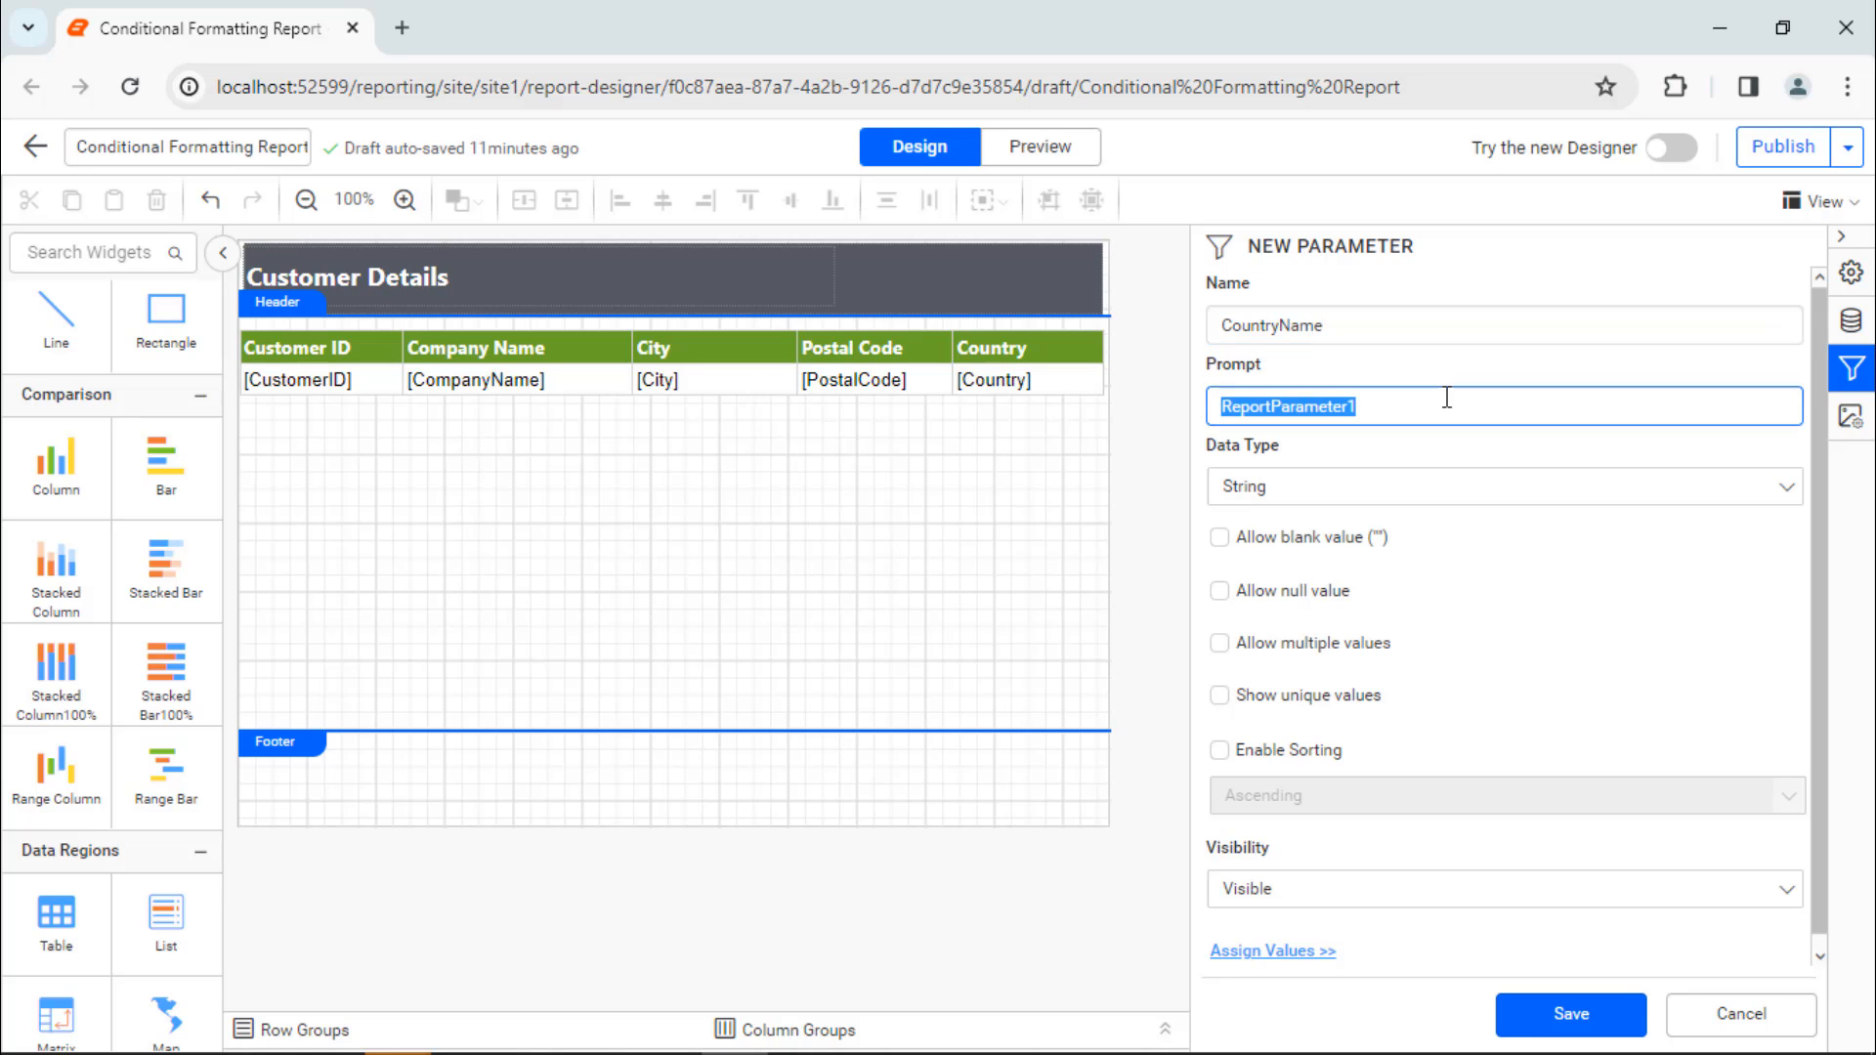
{"action": "type", "text": "Country"}
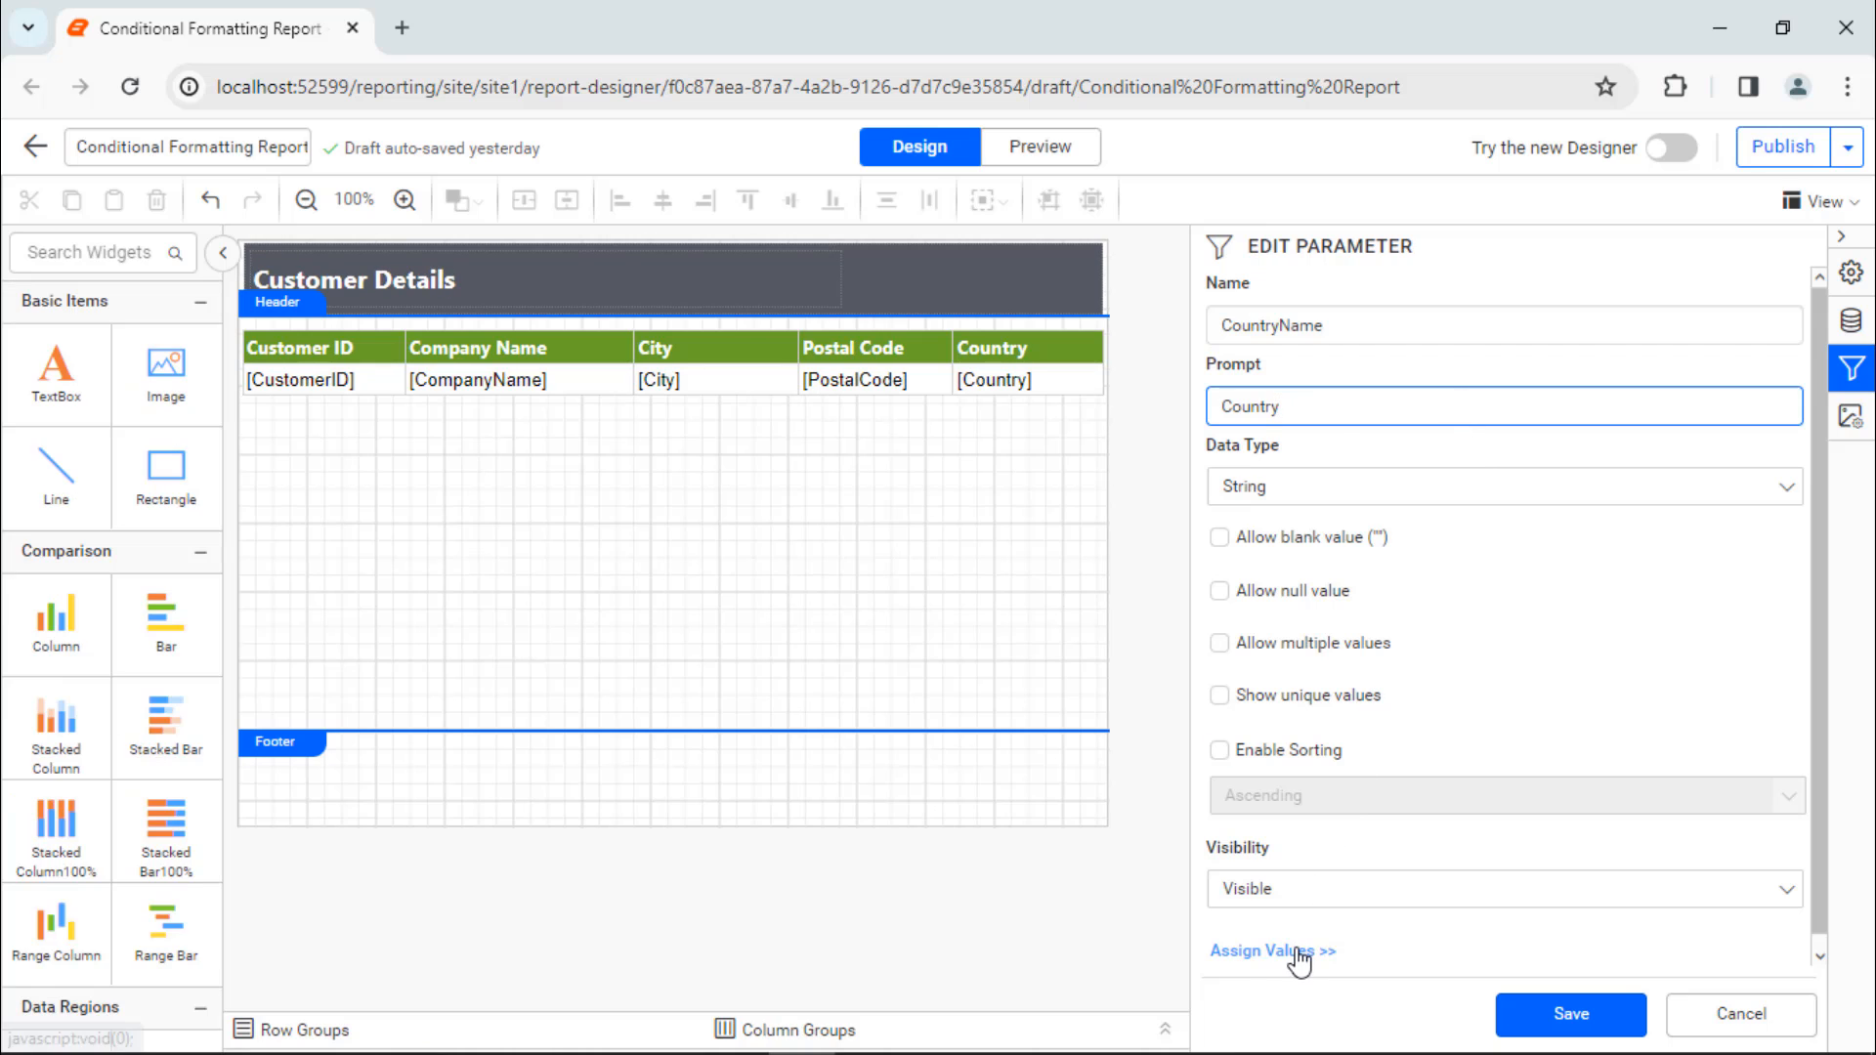
Base the parameter's available values on a query of CustomerDetailDataset, with Country as the value field.
{"action": "left_click", "coordinate": [1299, 955]}
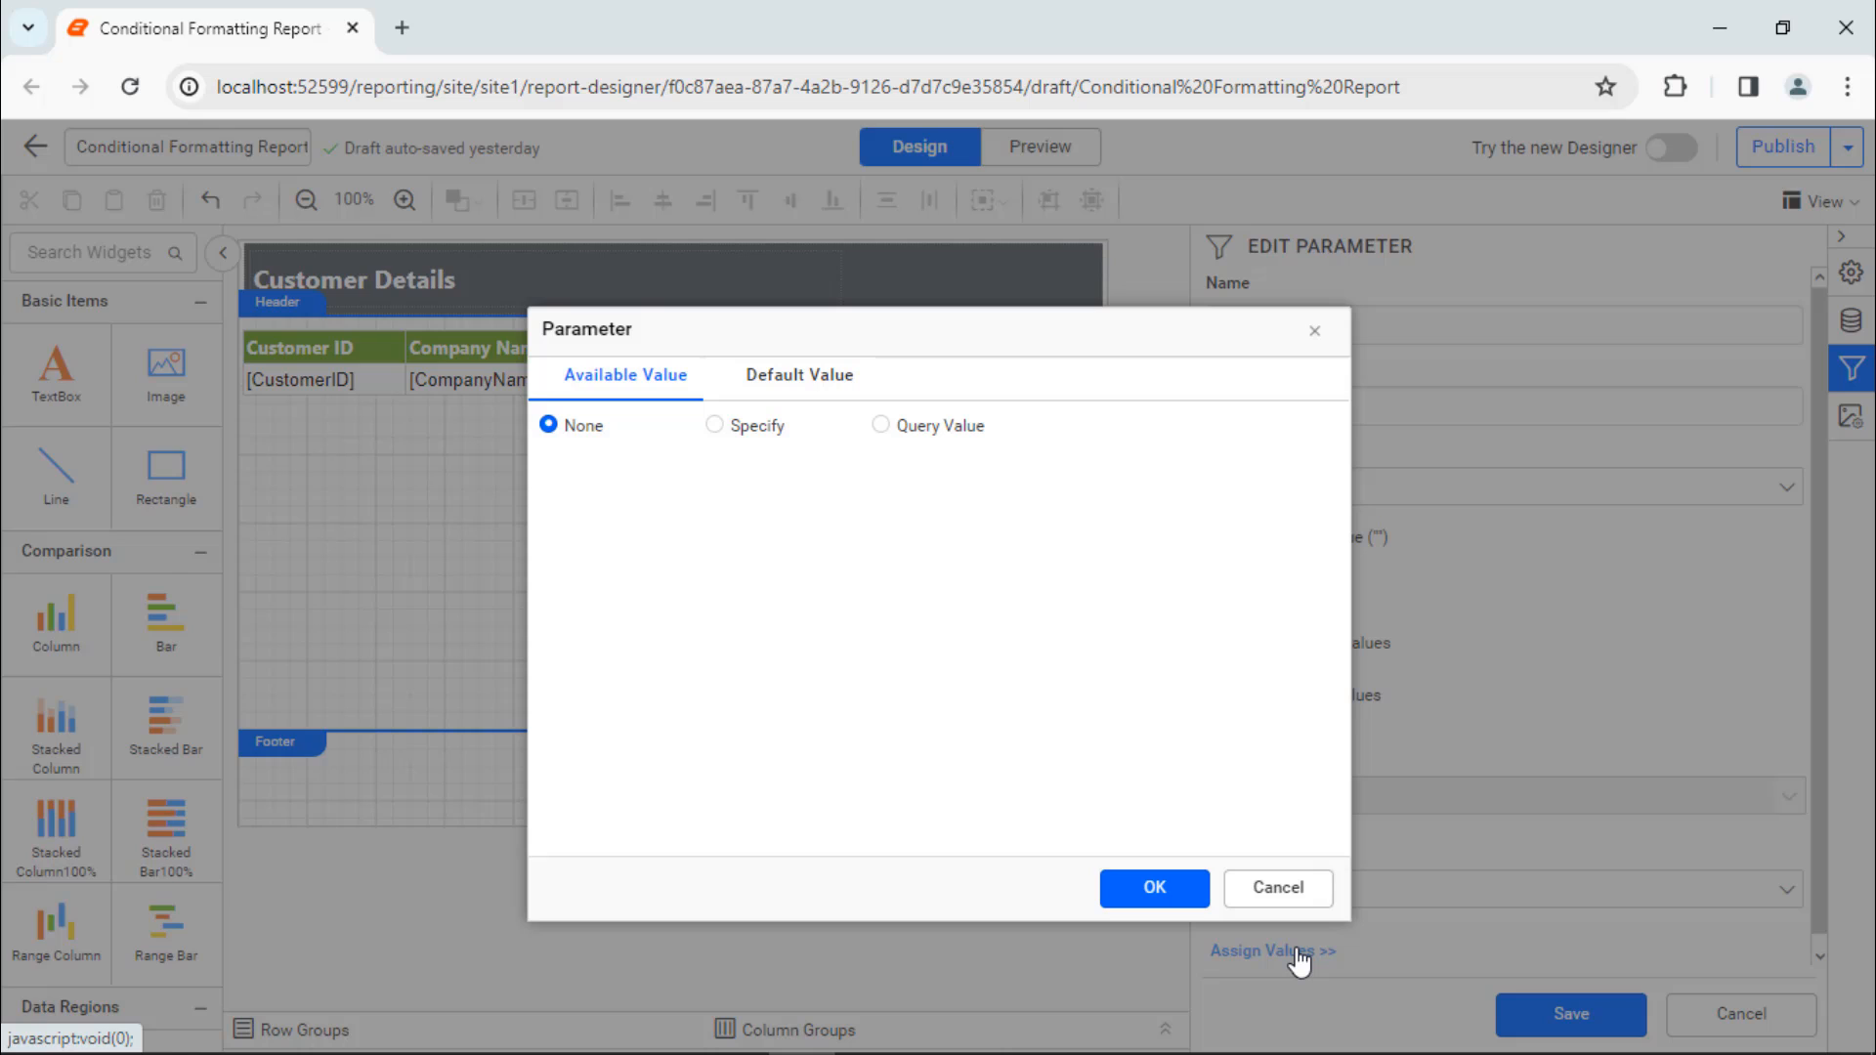
{"action": "left_click", "coordinate": [882, 426]}
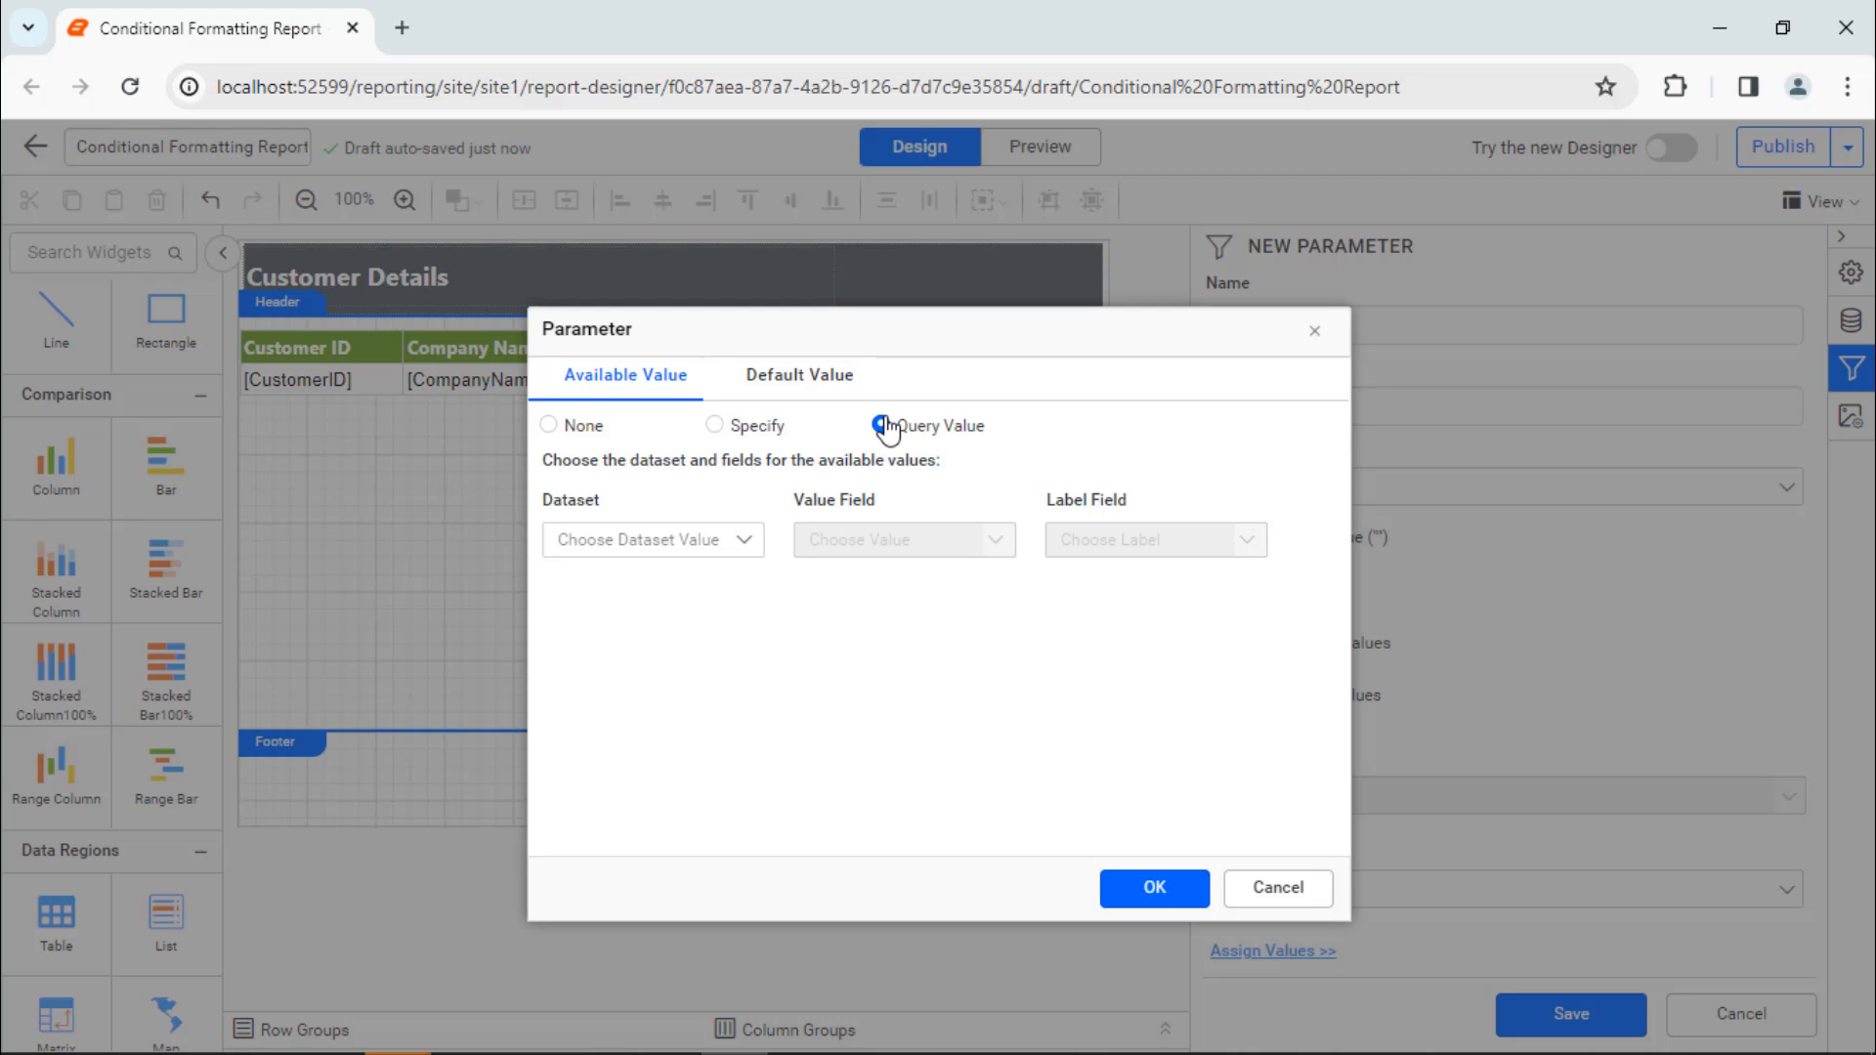
{"action": "left_click", "coordinate": [748, 540]}
{"action": "left_click", "coordinate": [711, 577]}
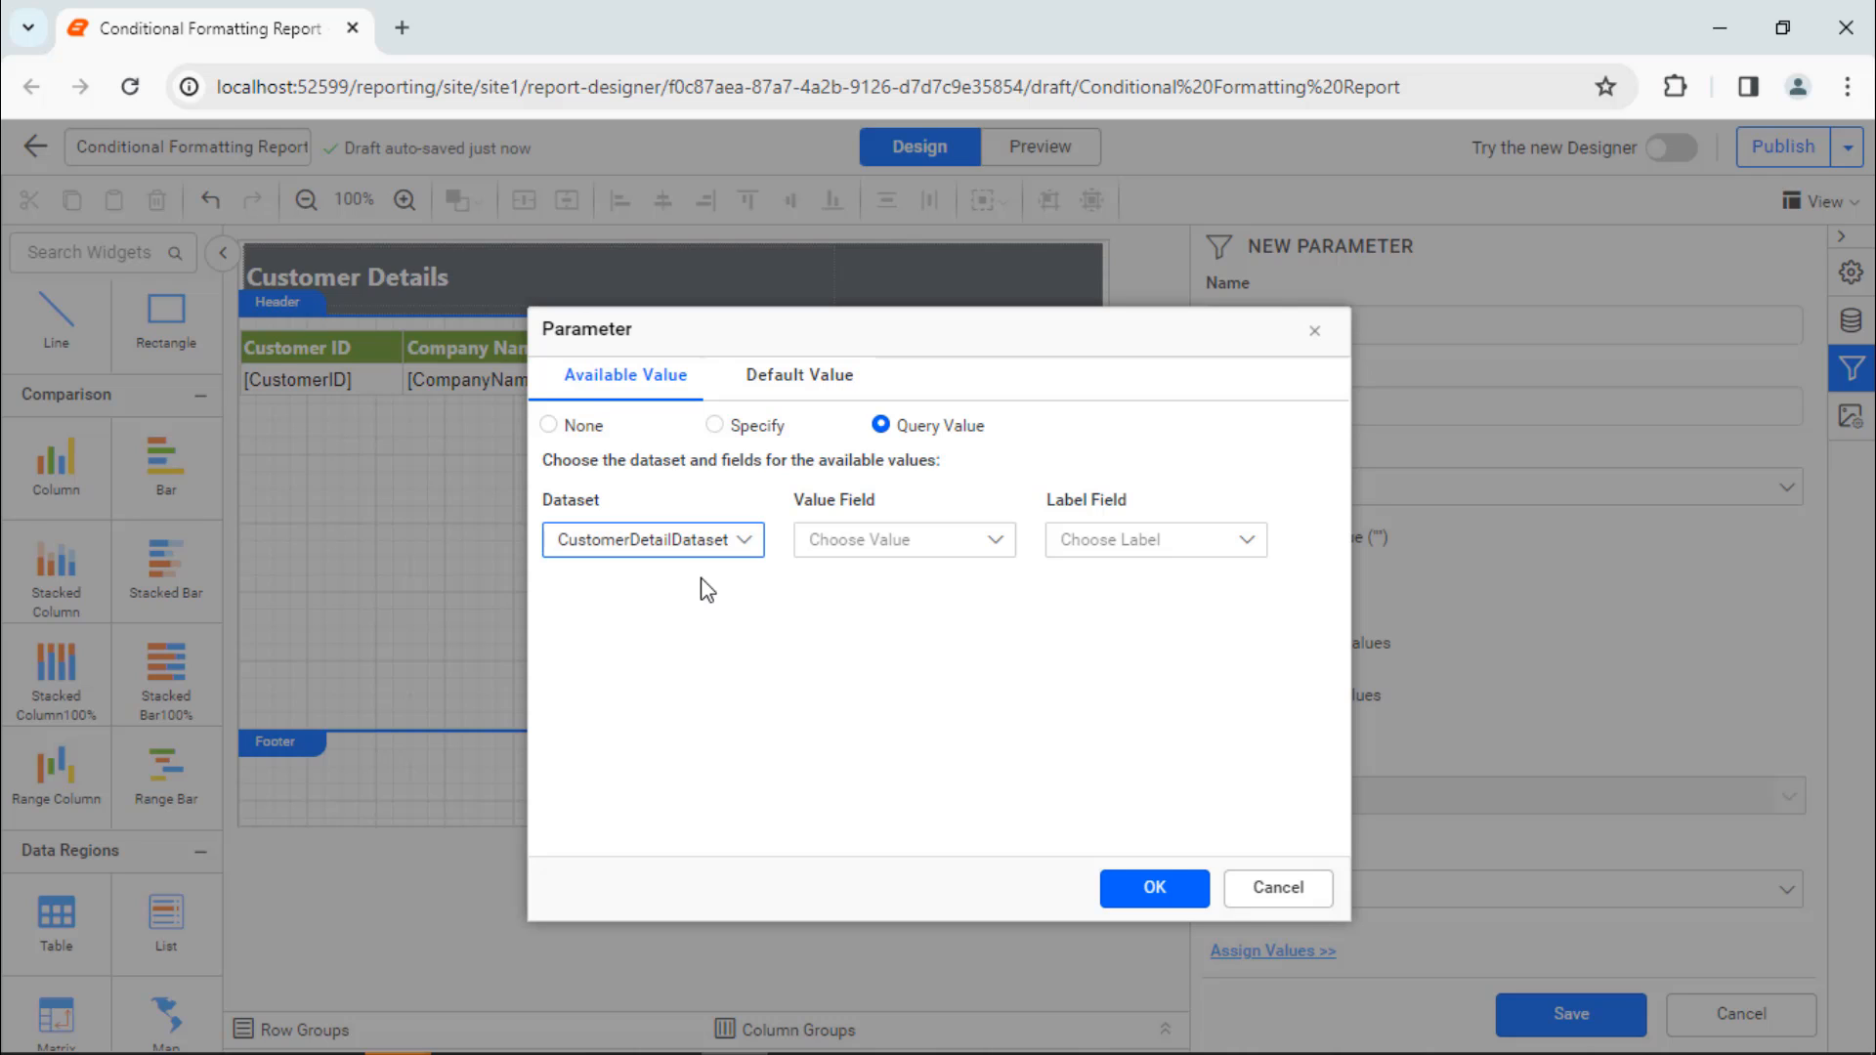
{"action": "left_click", "coordinate": [967, 548]}
{"action": "scroll", "coordinate": [993, 734], "scroll_direction": "down", "scroll_amount": 1}
{"action": "left_click", "coordinate": [997, 787]}
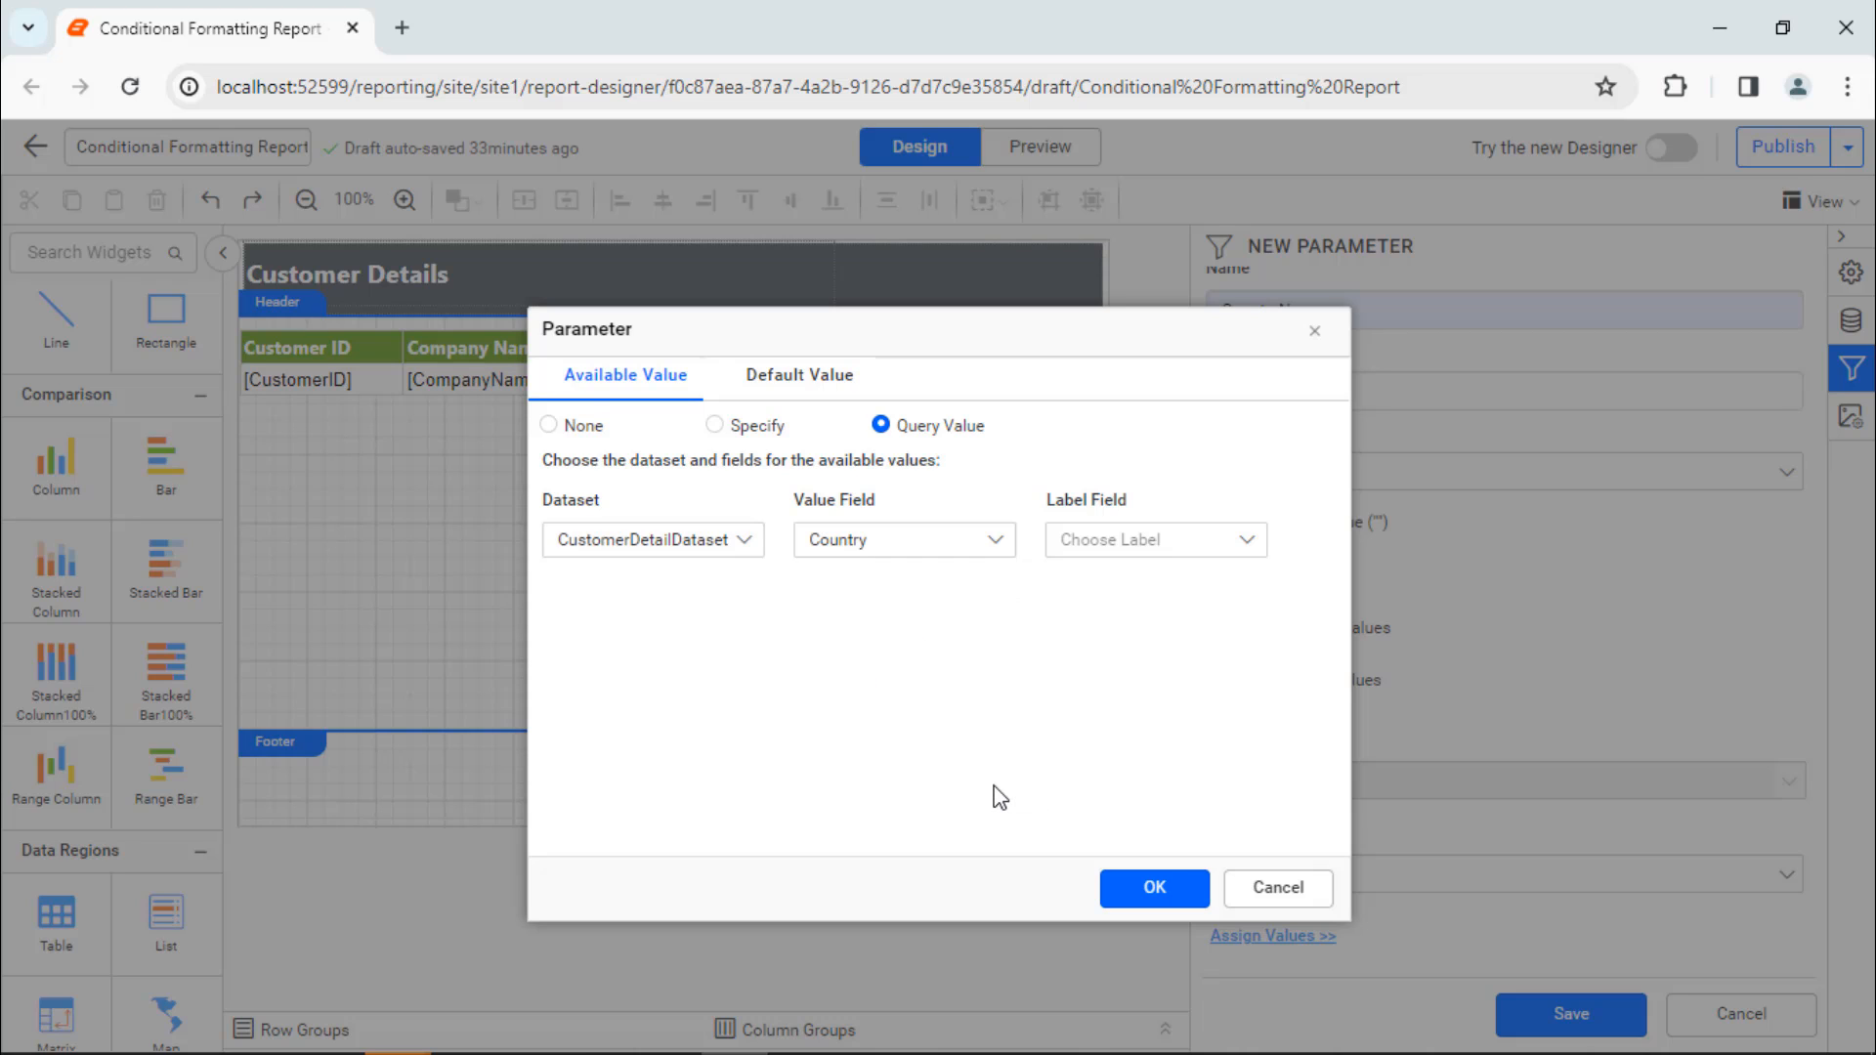
Choose Country as the label field for the available values and save the parameter.
{"action": "left_click", "coordinate": [1246, 544]}
{"action": "scroll", "coordinate": [1239, 735], "scroll_direction": "down", "scroll_amount": 1}
{"action": "left_click", "coordinate": [1241, 783]}
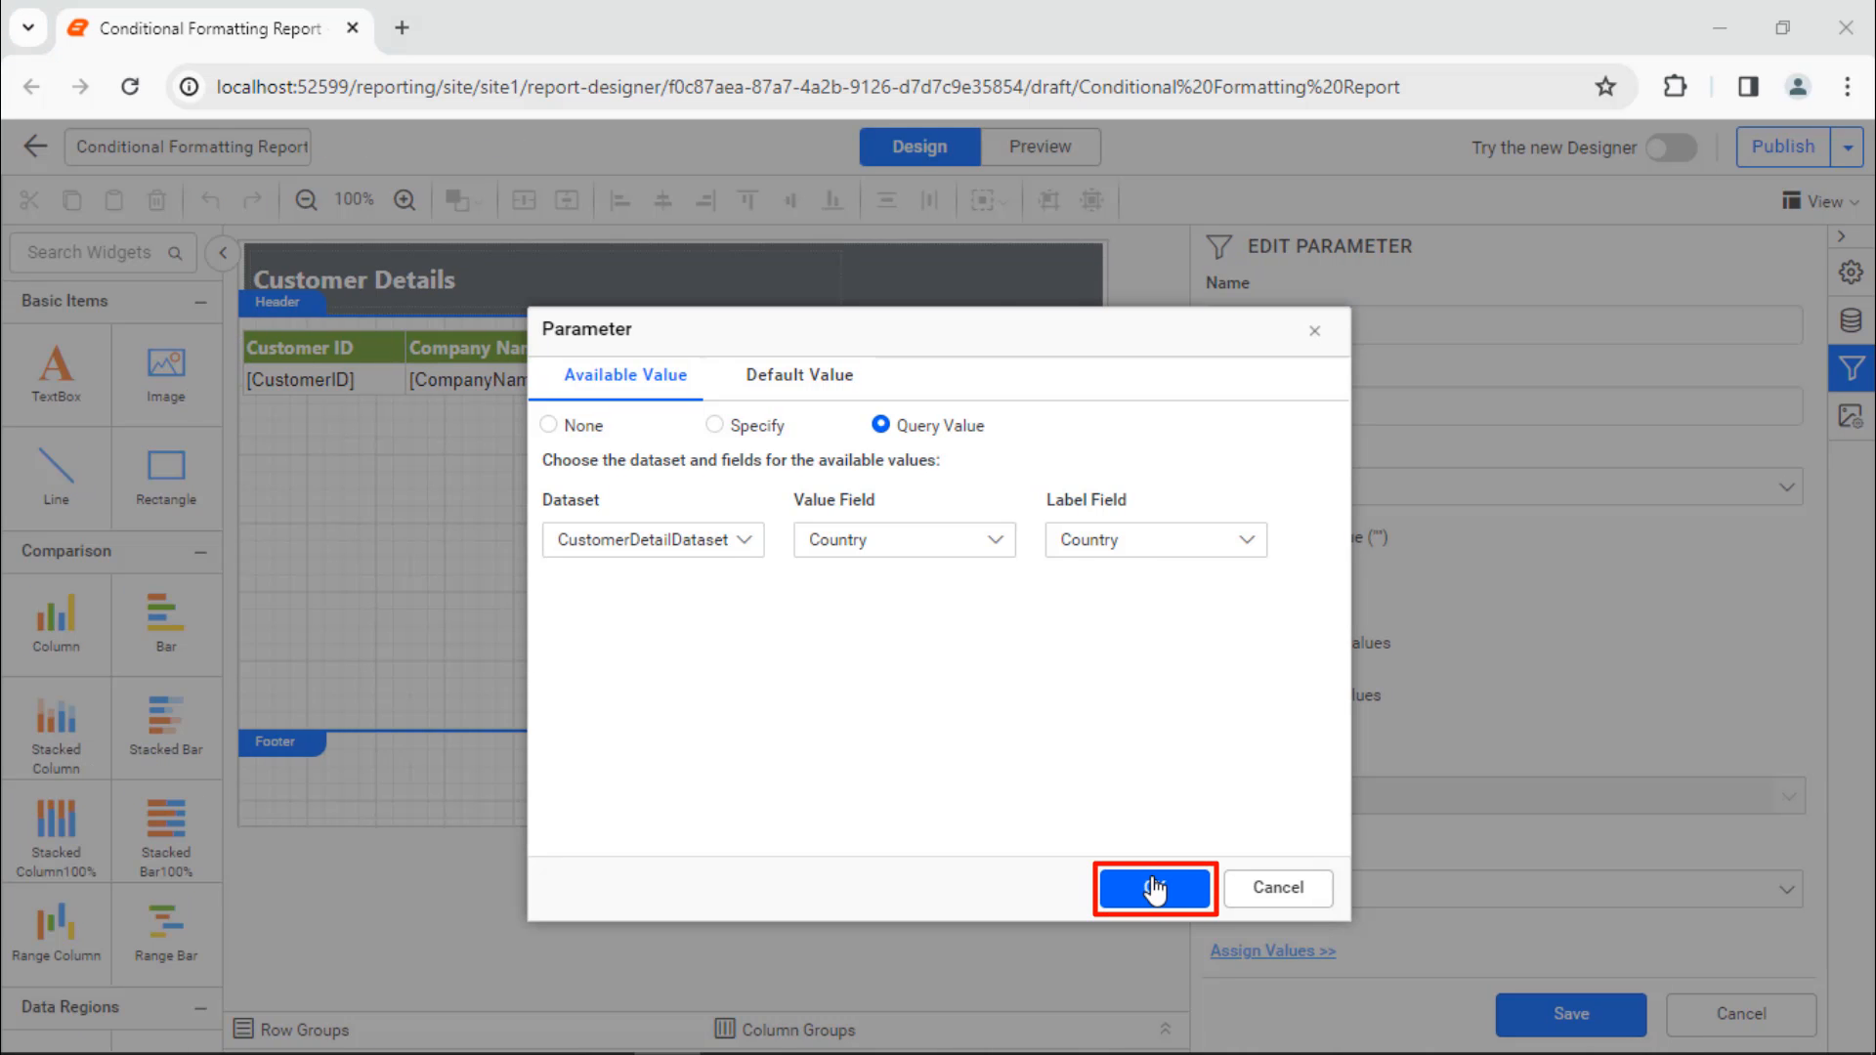
{"action": "left_click", "coordinate": [1154, 890]}
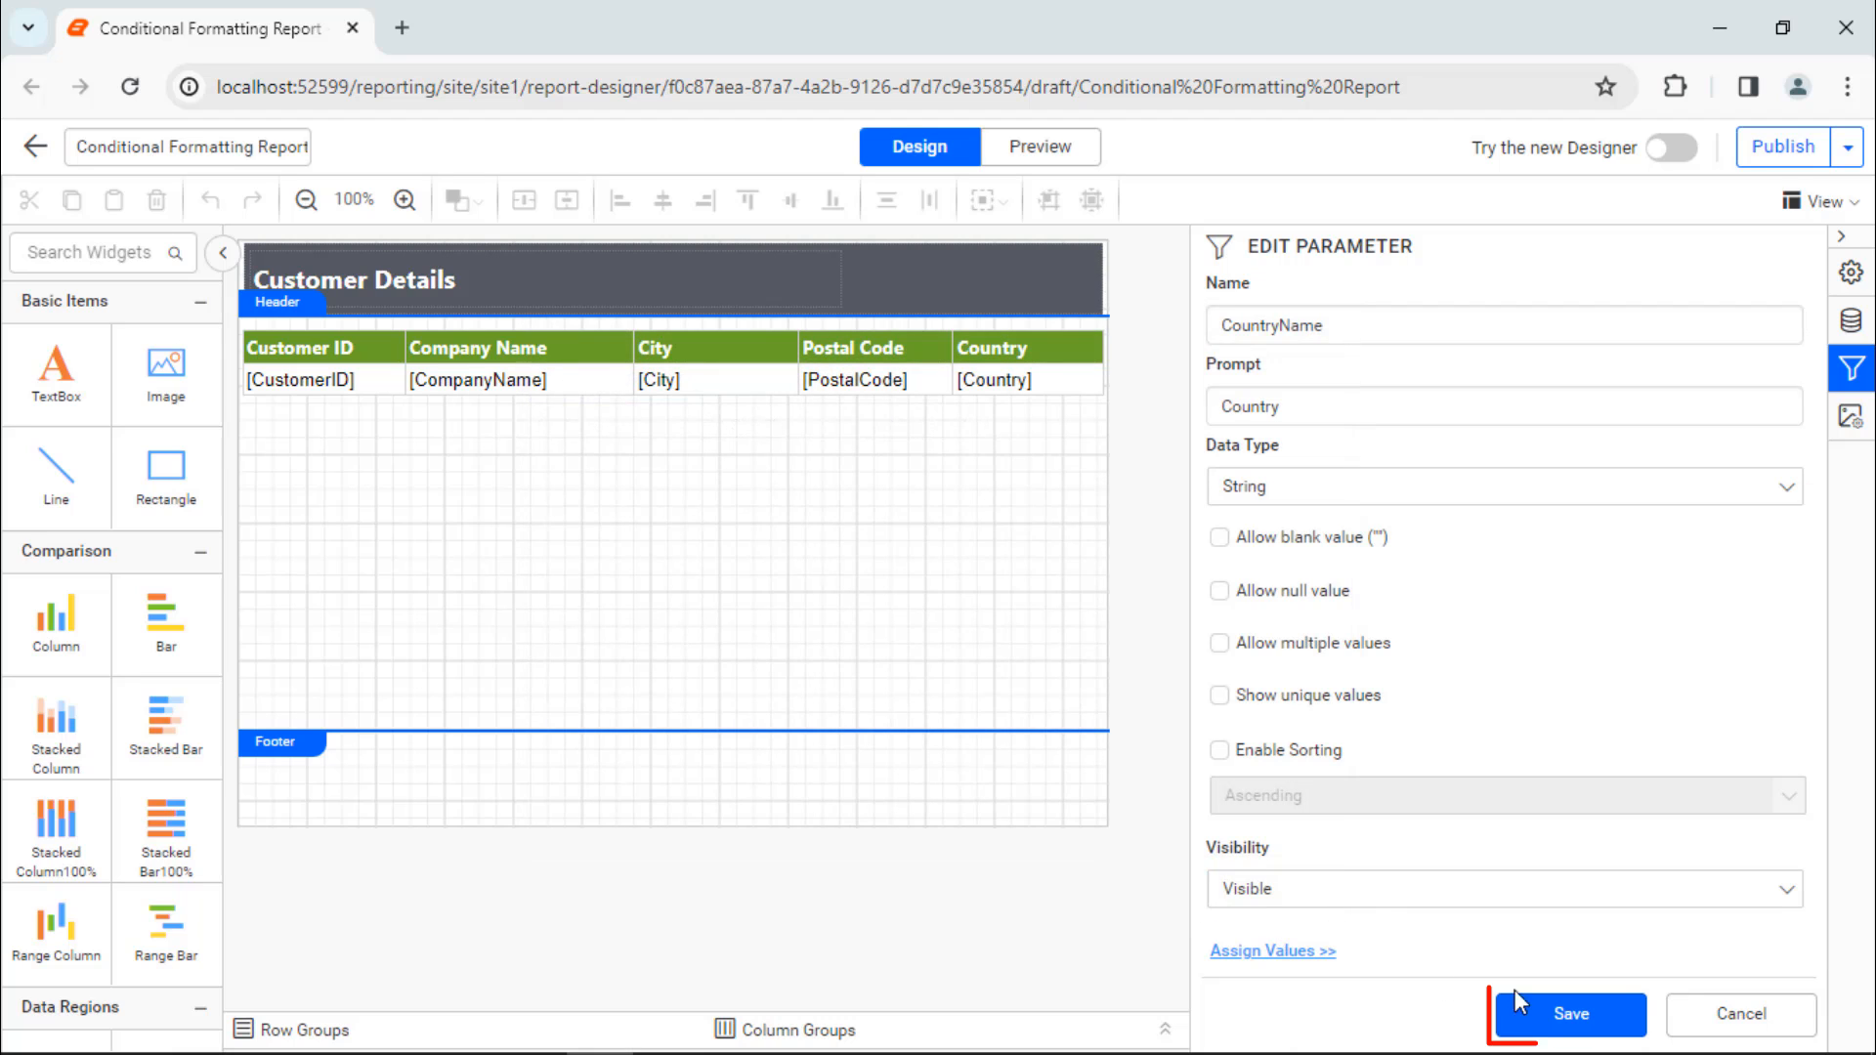
{"action": "left_click", "coordinate": [1562, 1014]}
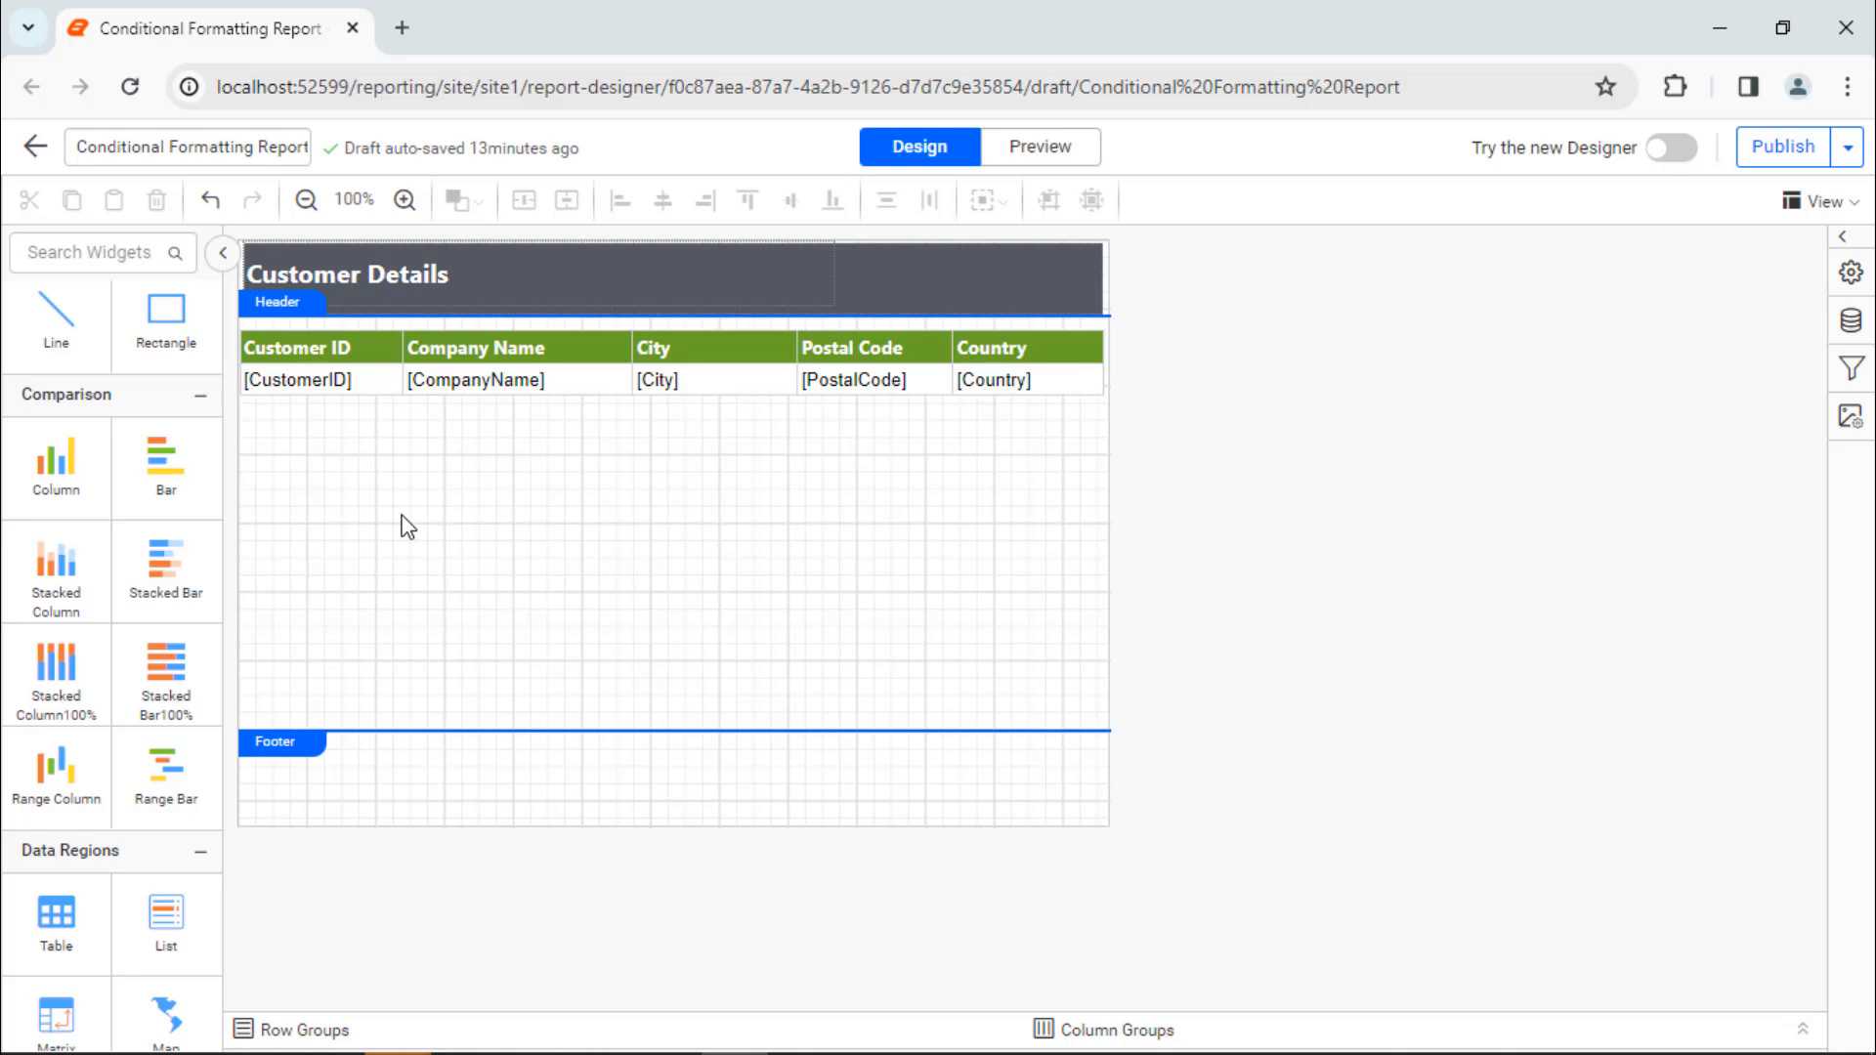
Set the detail row's background color to the expression =IIf(Fields!Country.Value=Parameters!CountryName.Value,"#e2f2bf","Transparent").
{"action": "left_click", "coordinate": [339, 384]}
{"action": "left_click", "coordinate": [233, 377]}
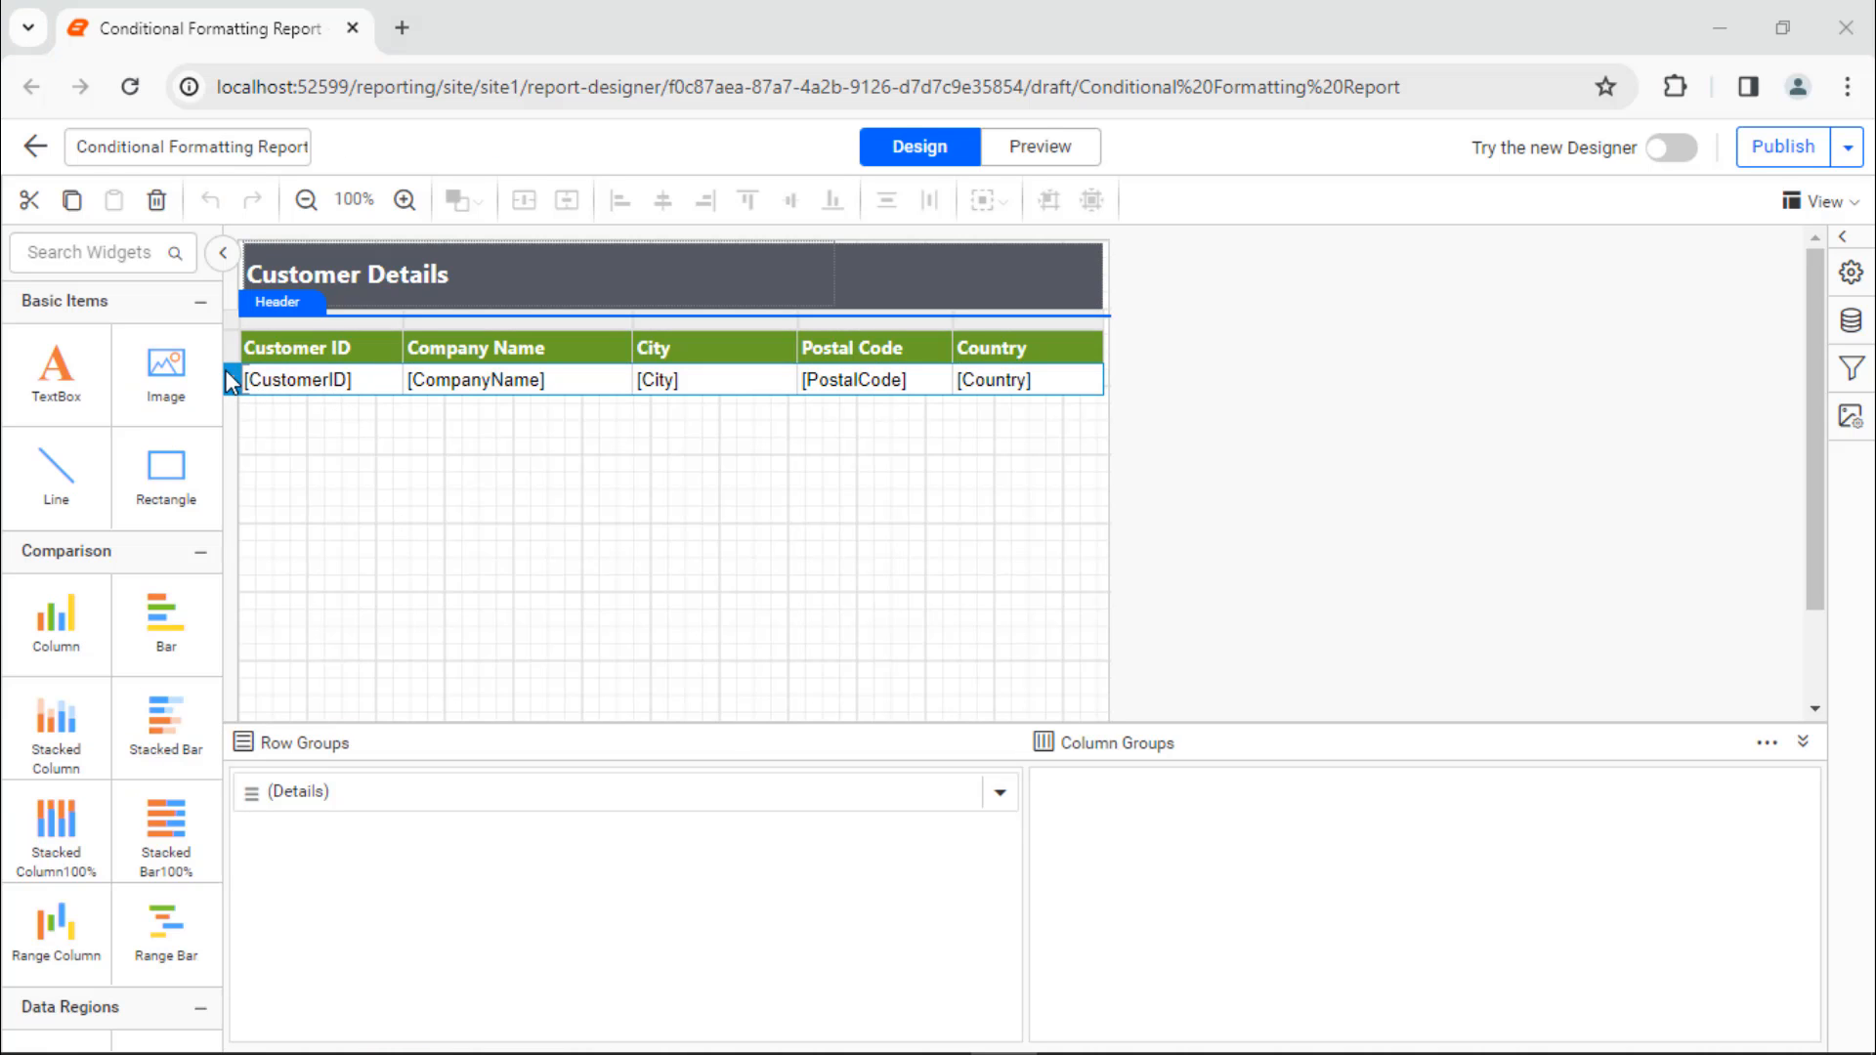
{"action": "left_click", "coordinate": [1849, 272]}
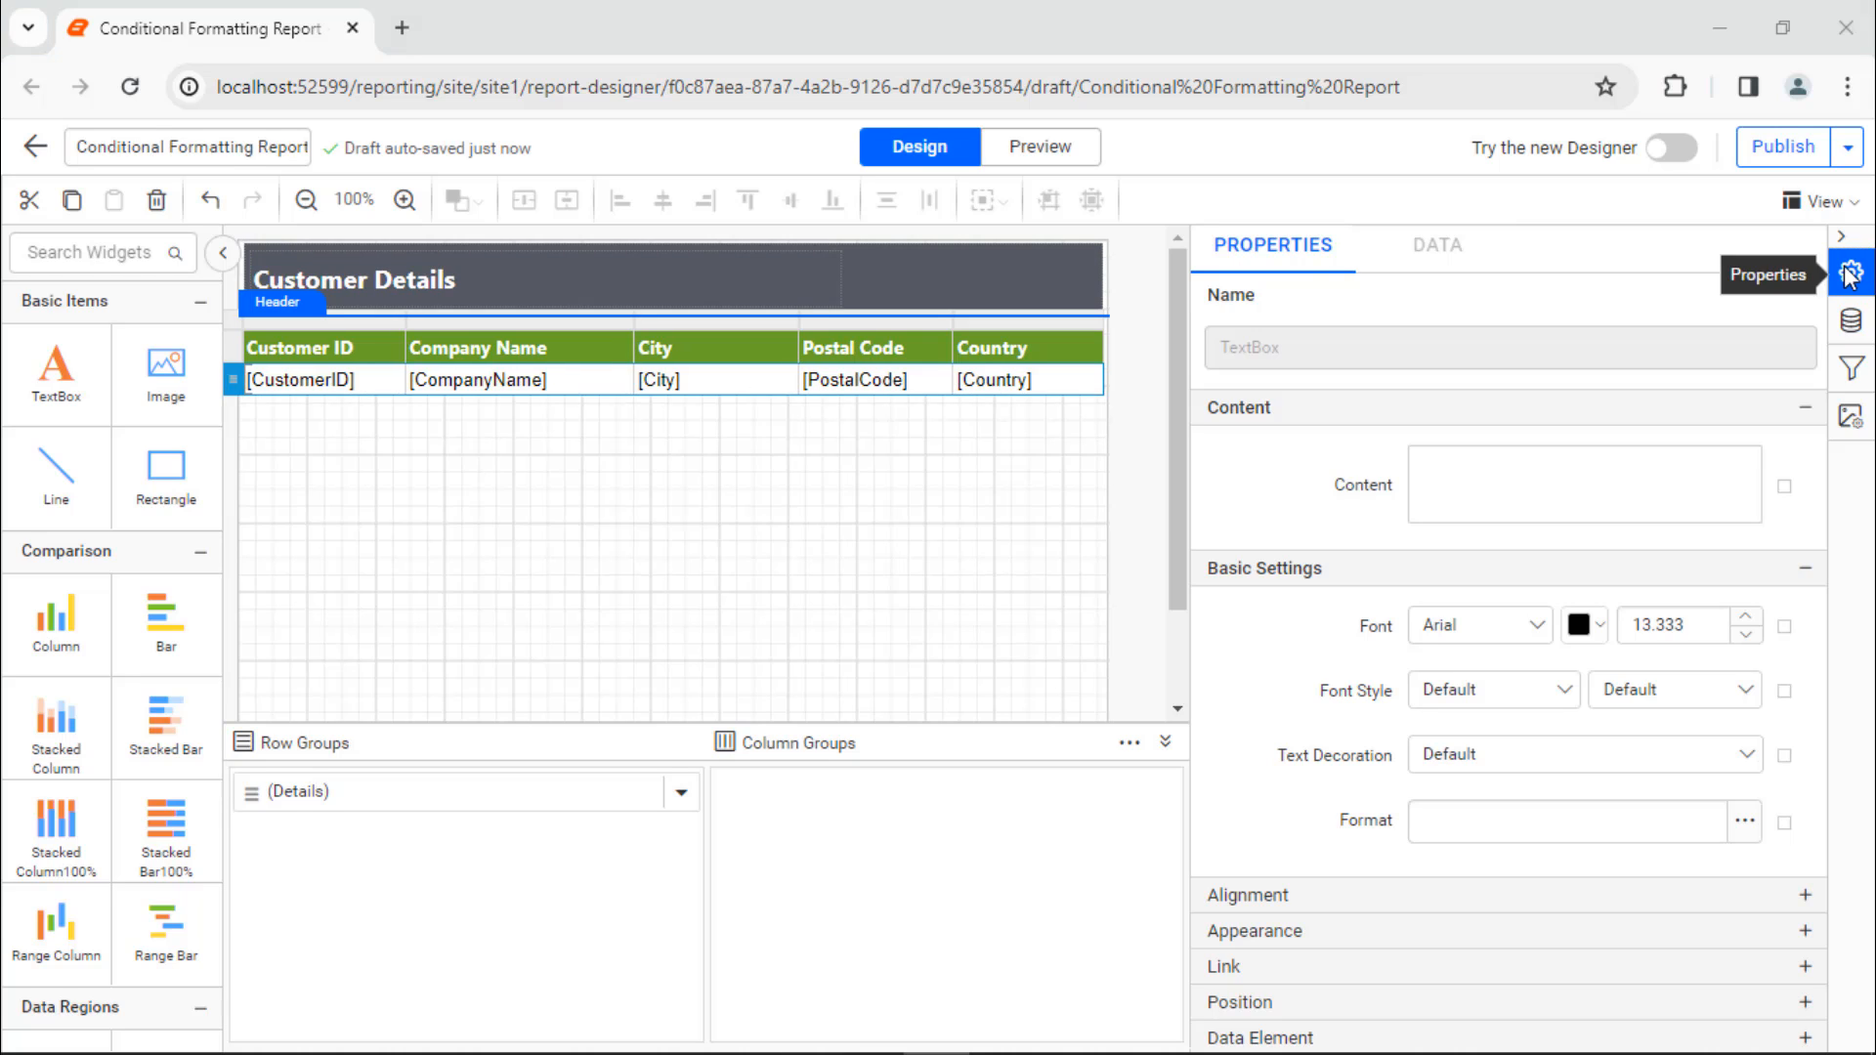
{"action": "left_click", "coordinate": [1462, 930]}
{"action": "left_click", "coordinate": [1785, 754]}
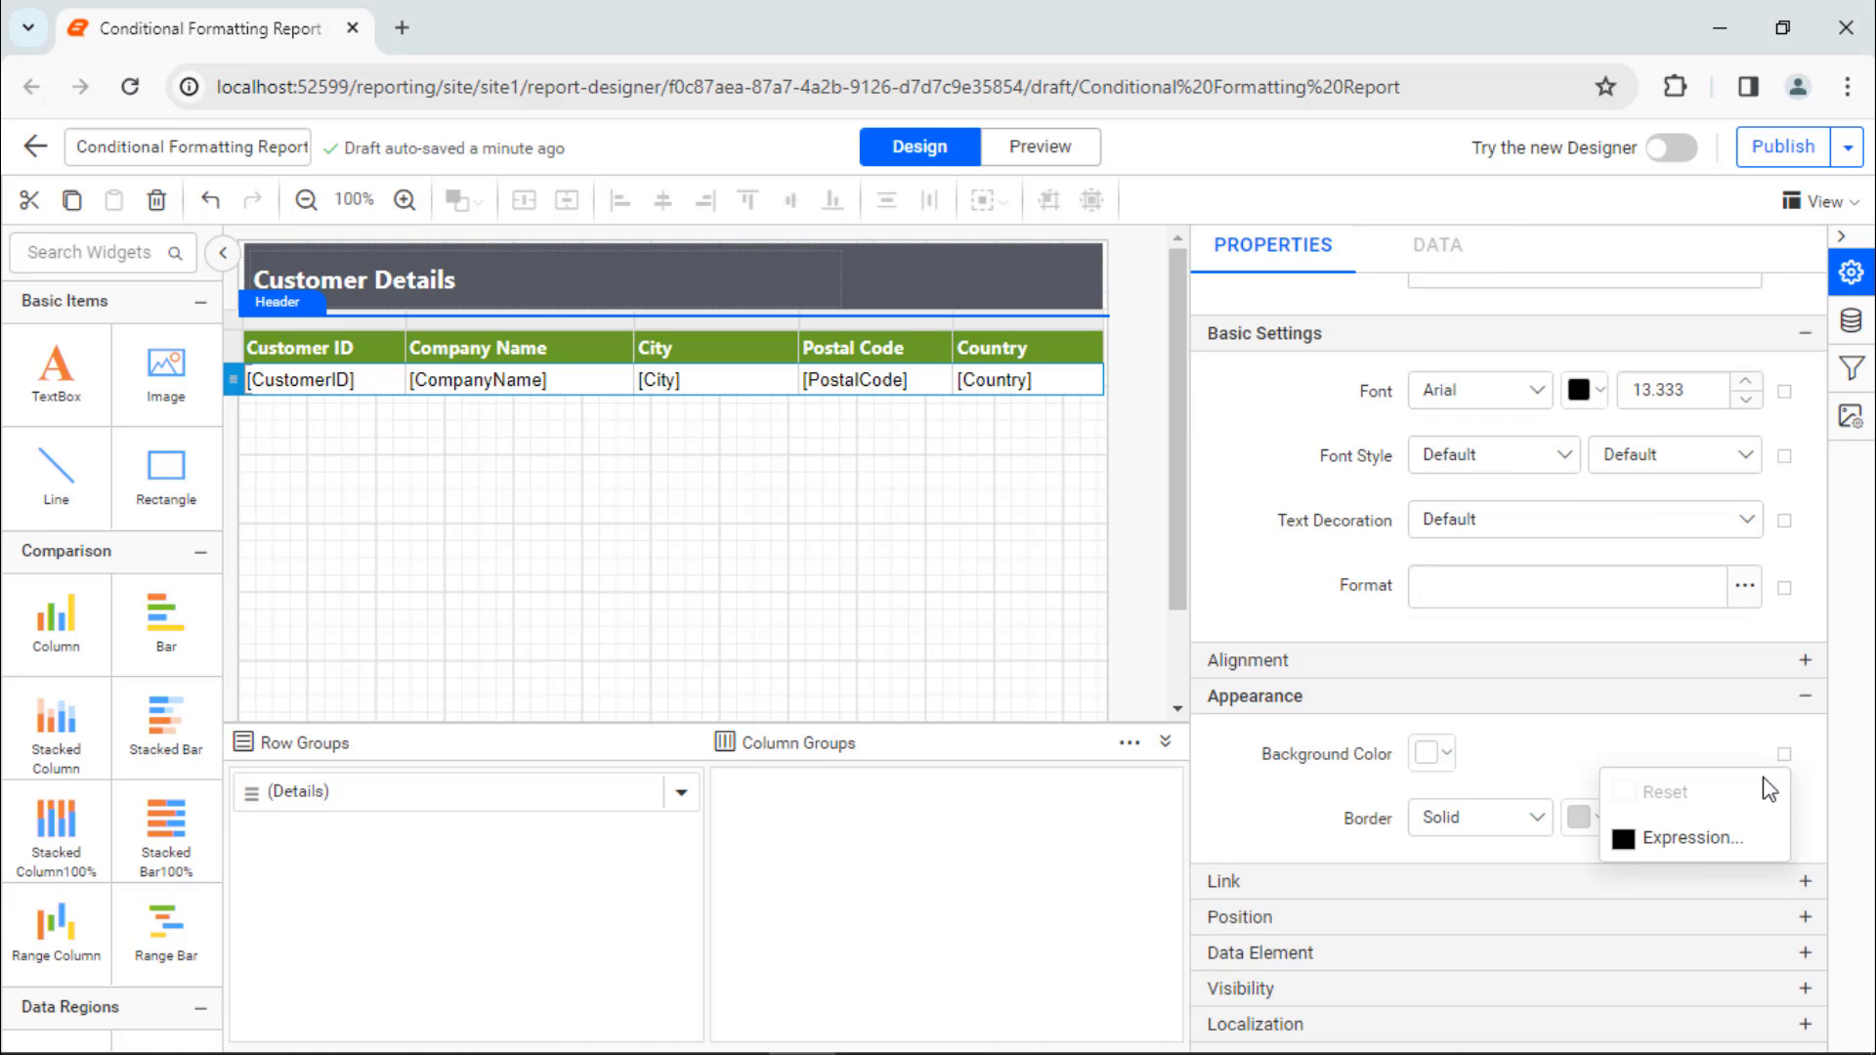
{"action": "left_click", "coordinate": [1709, 838]}
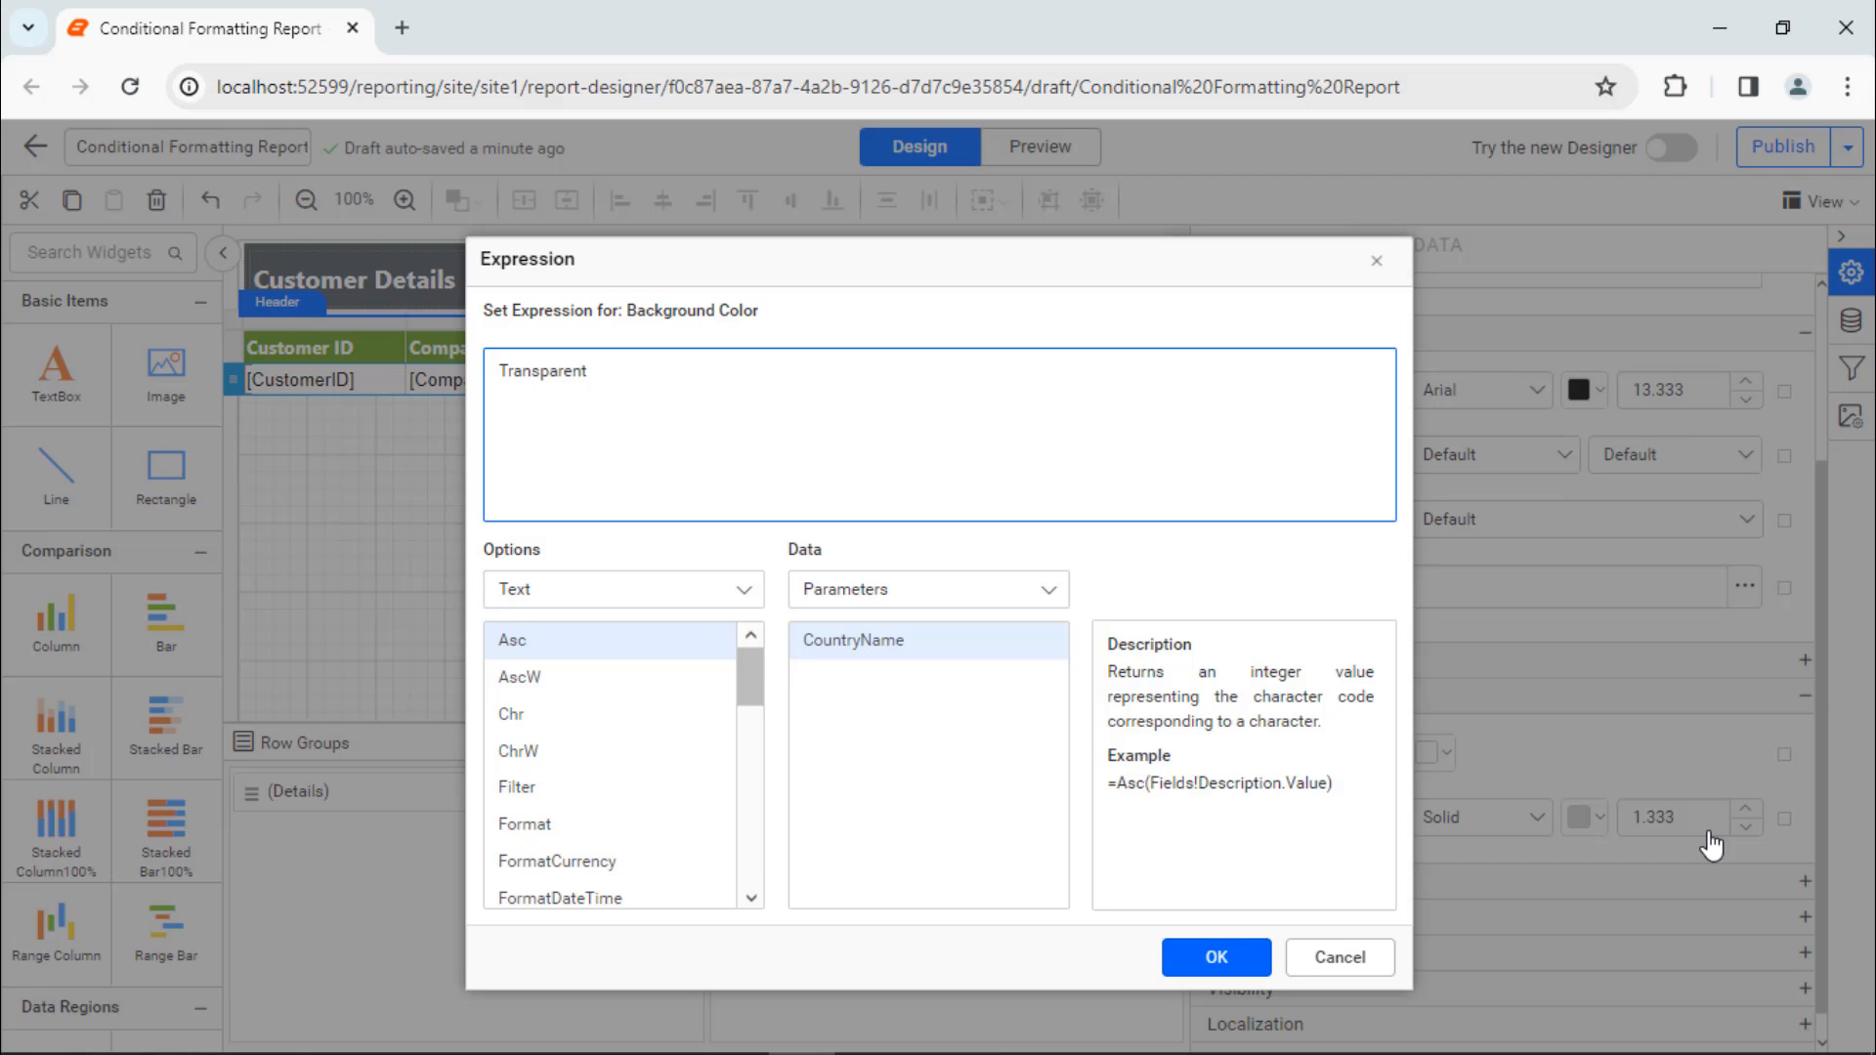
{"action": "left_click", "coordinate": [1357, 488]}
{"action": "key", "text": "ctrl+a"}
{"action": "type", "text": "=IIf(Fields!Country.Value=Parameters!CountryName.Value,\"#e2f2bf\",\"Transparent\")"}
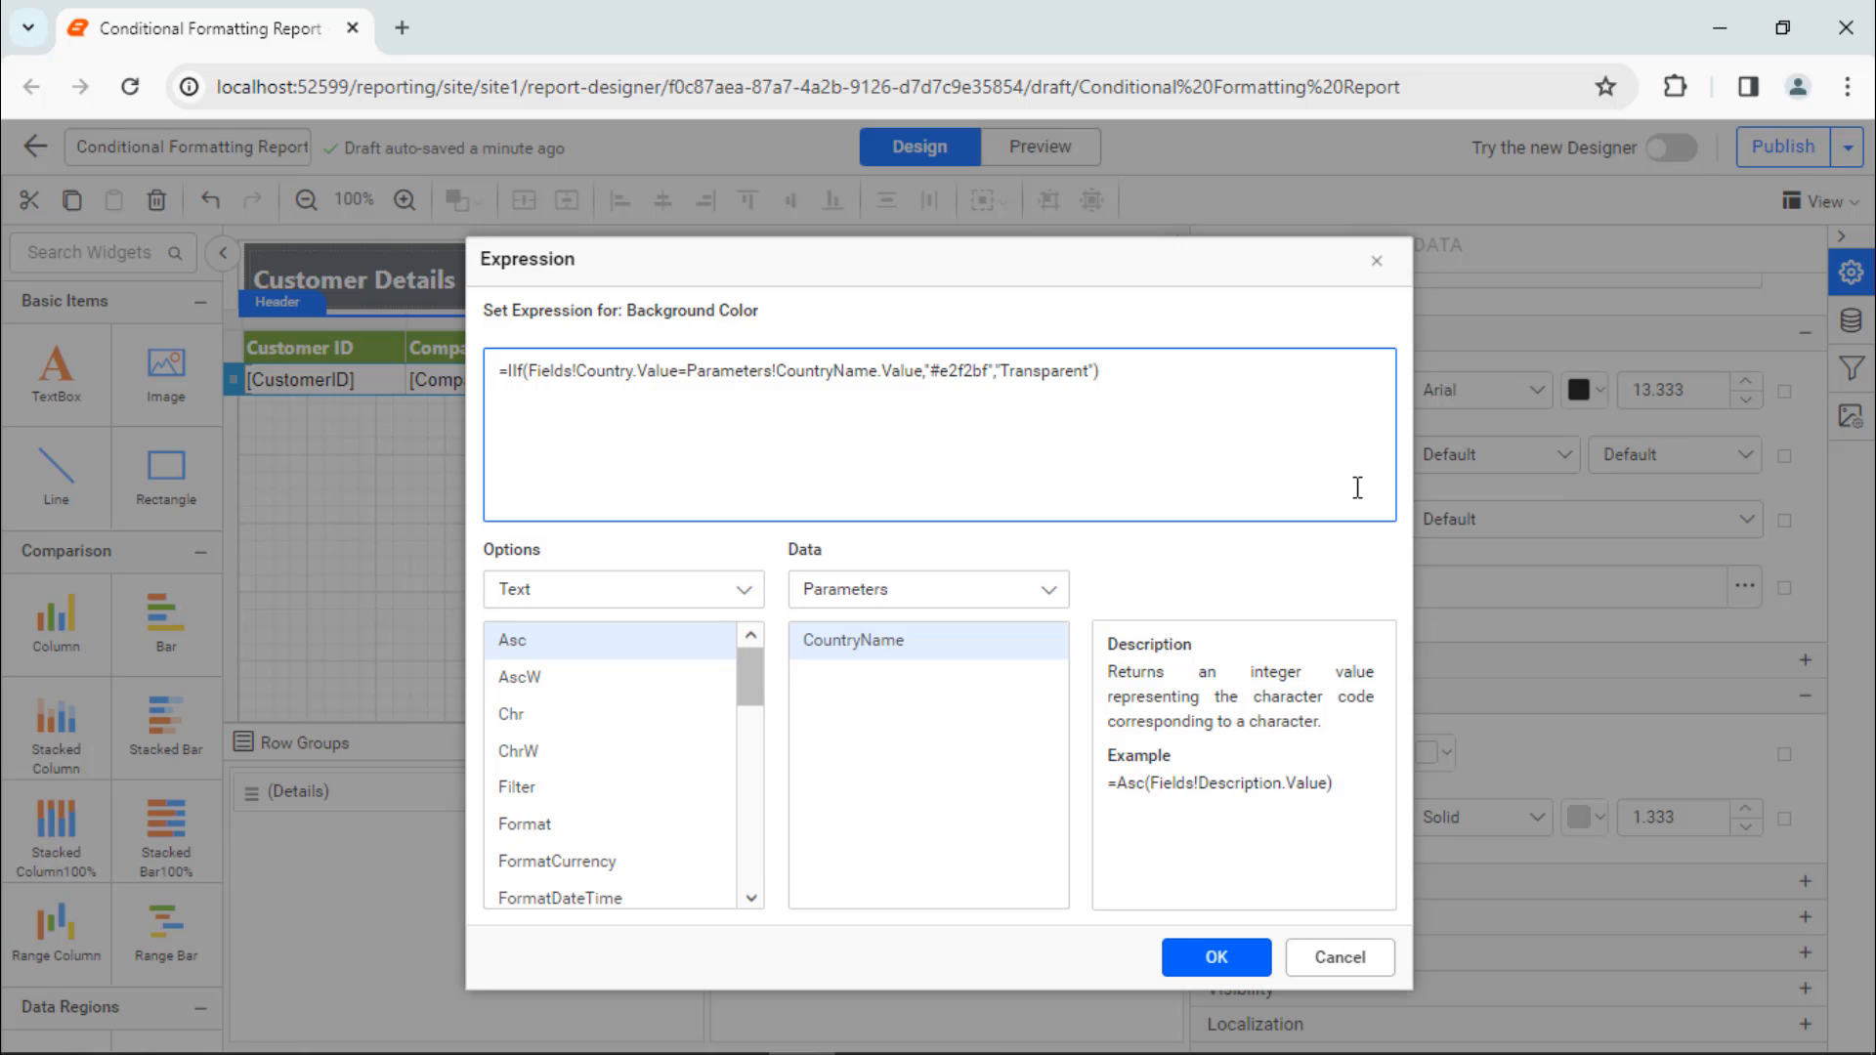
{"action": "left_click", "coordinate": [1200, 954]}
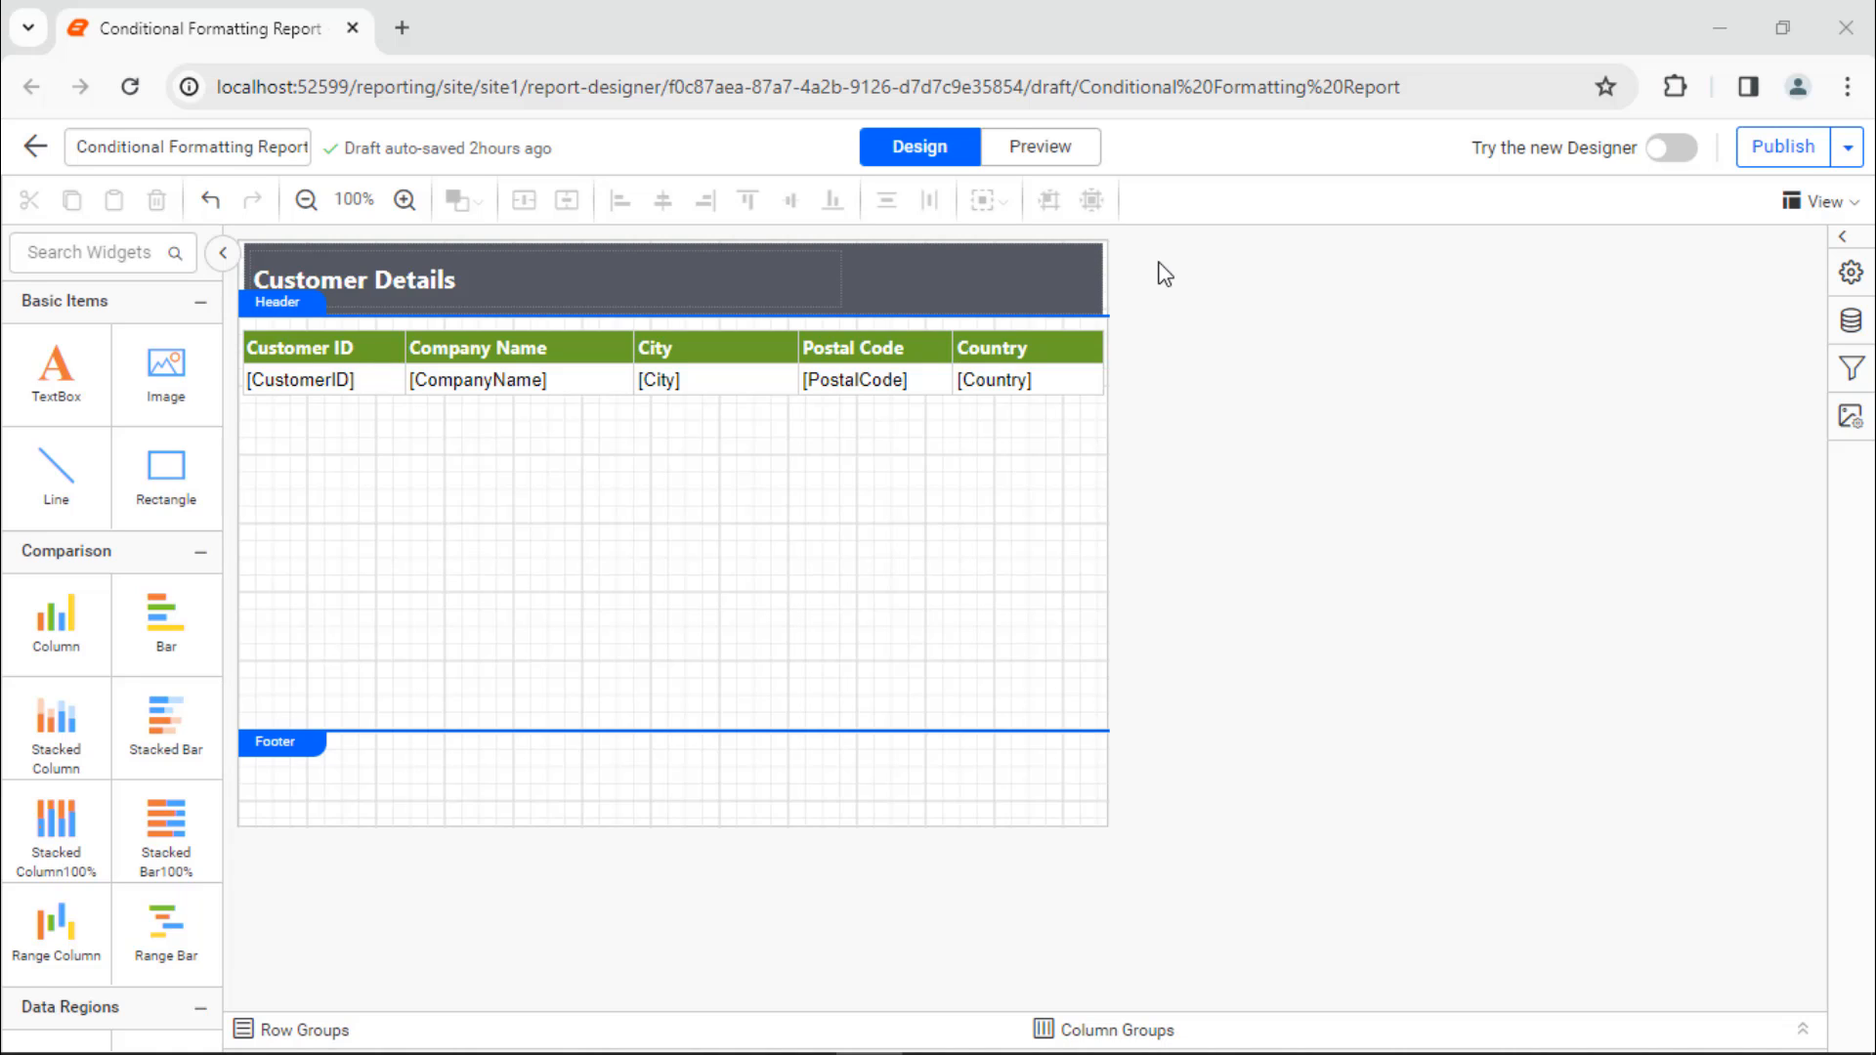
Preview the report with the Country parameter set to UK.
{"action": "left_click", "coordinate": [1022, 148]}
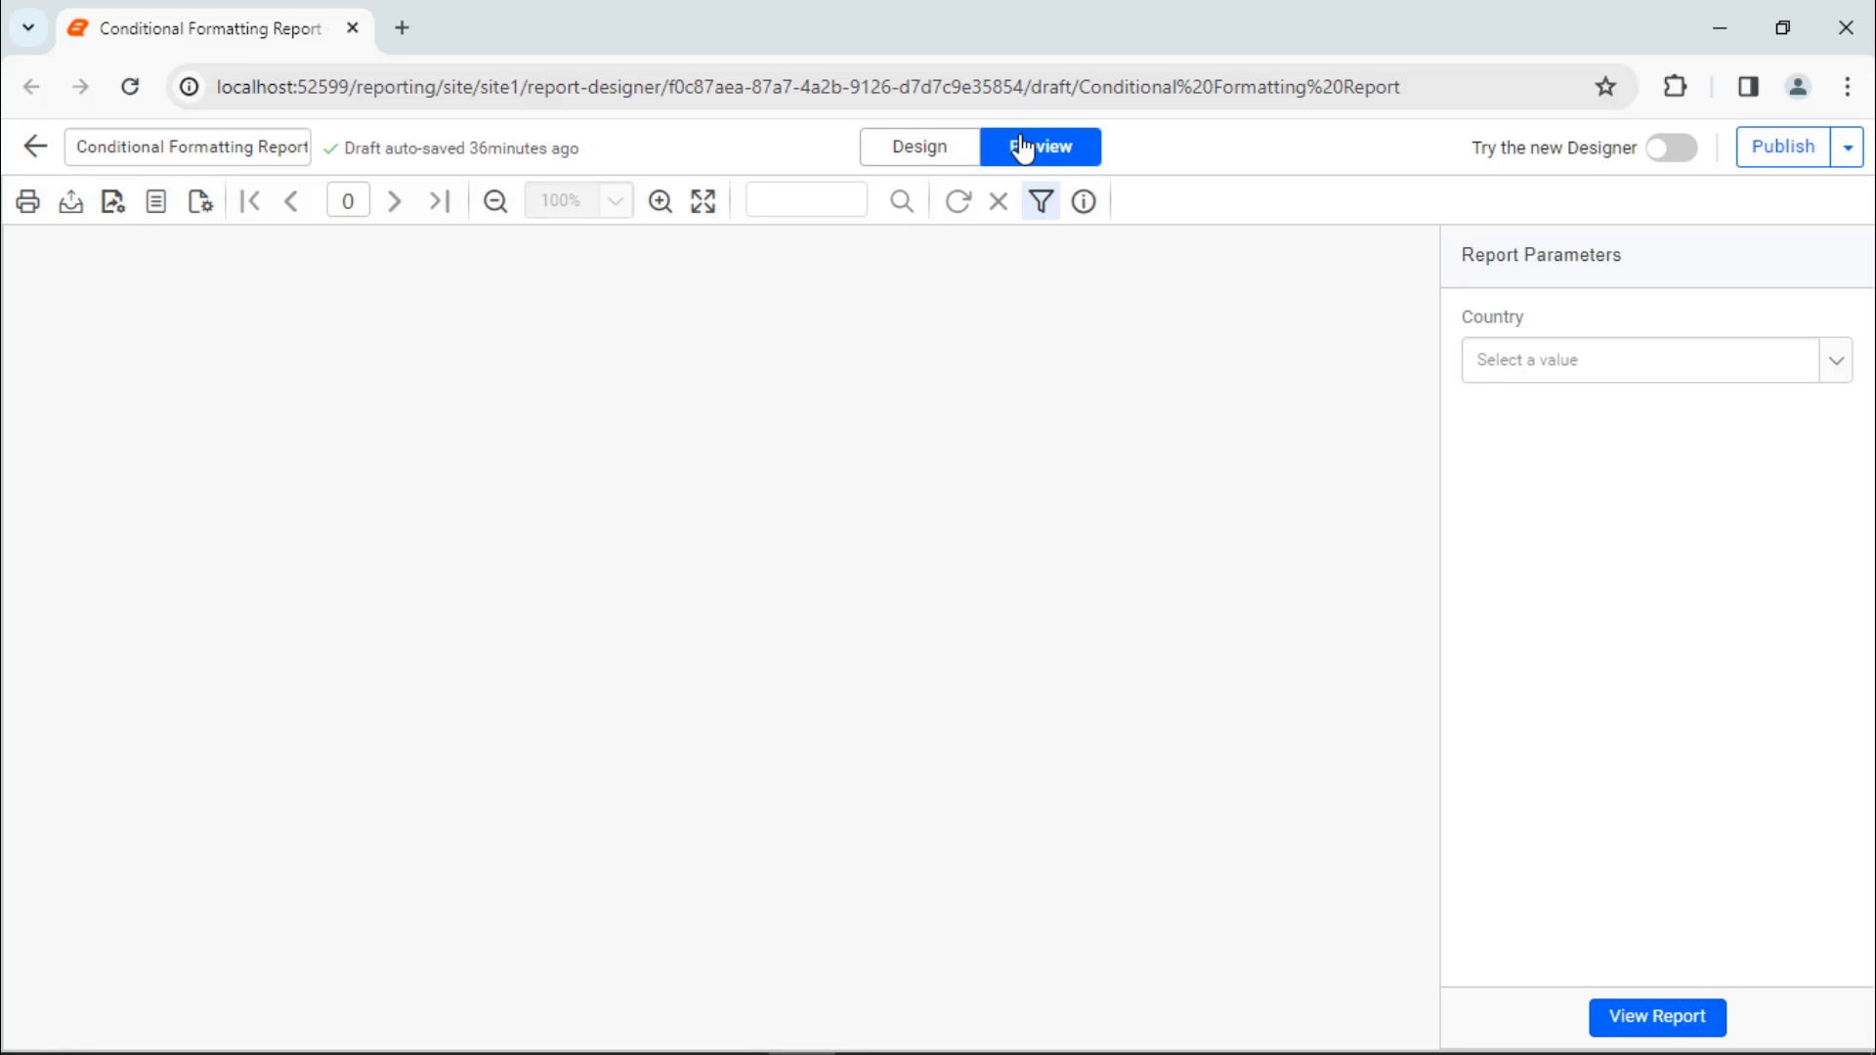
{"action": "left_click", "coordinate": [1835, 361]}
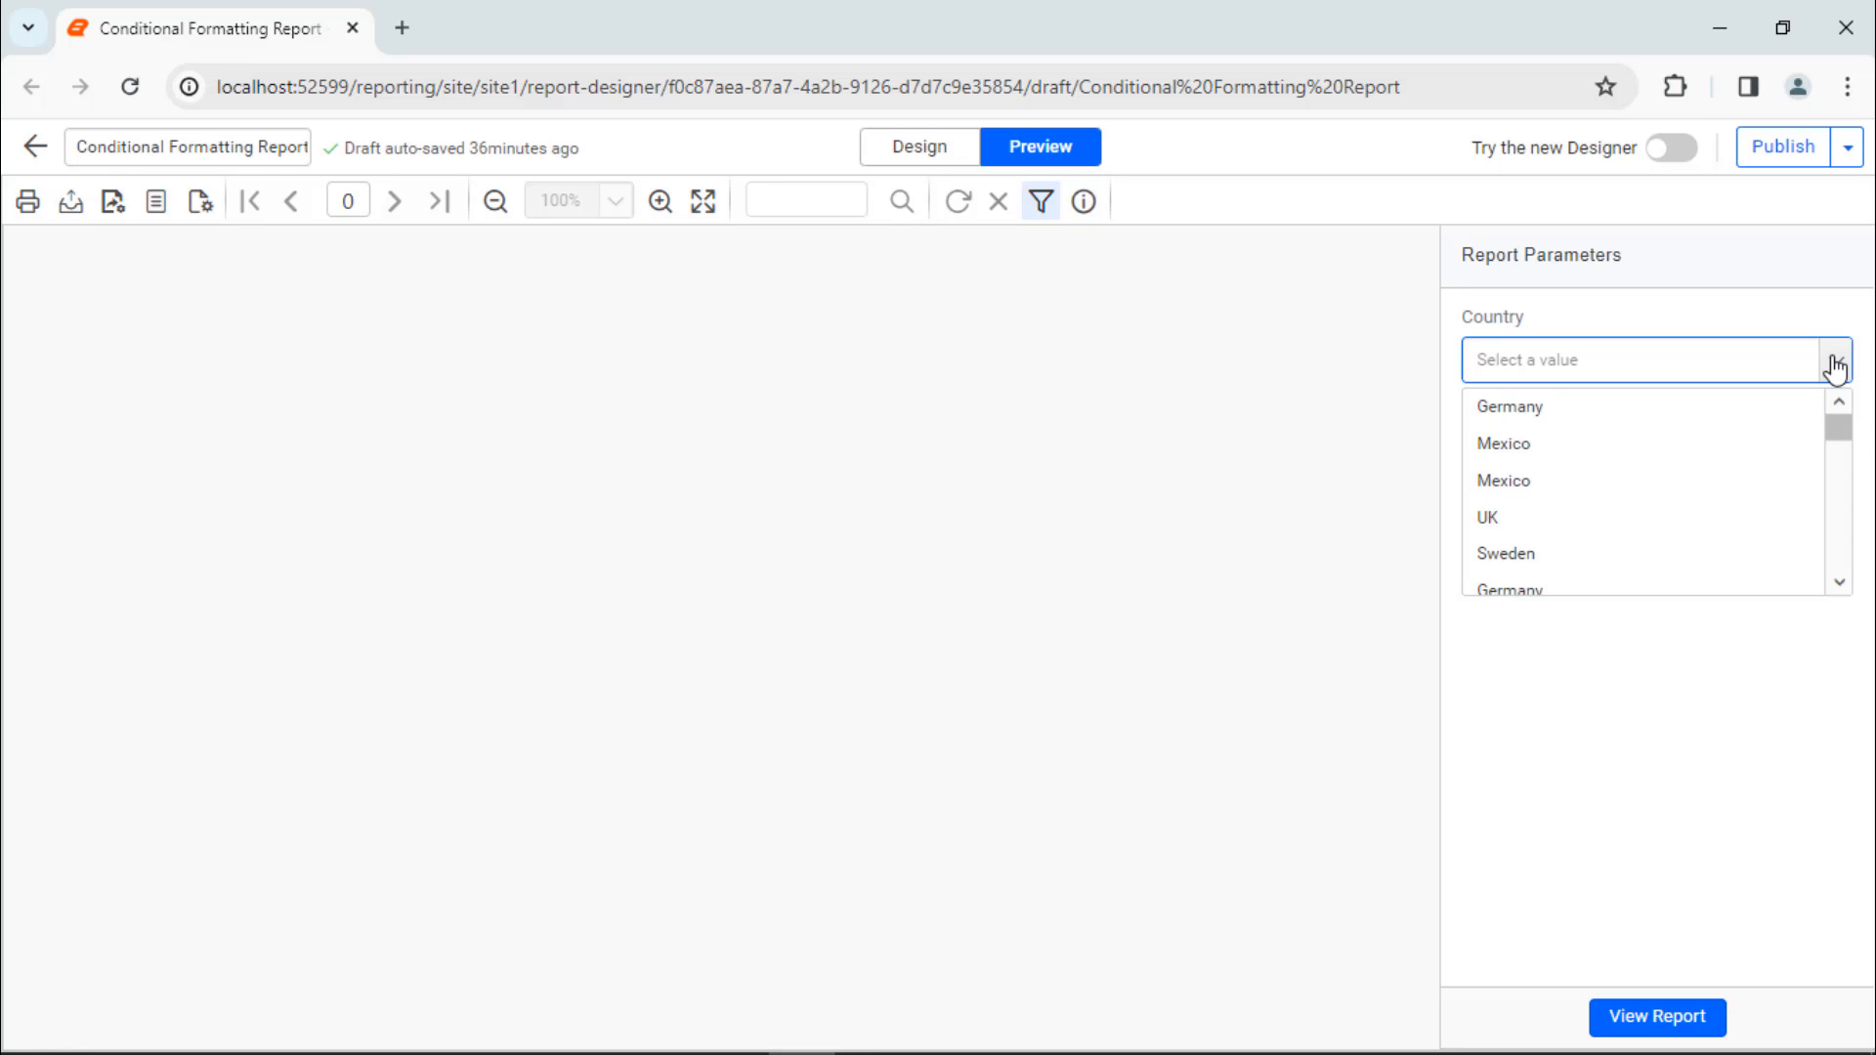
{"action": "left_click", "coordinate": [1824, 518]}
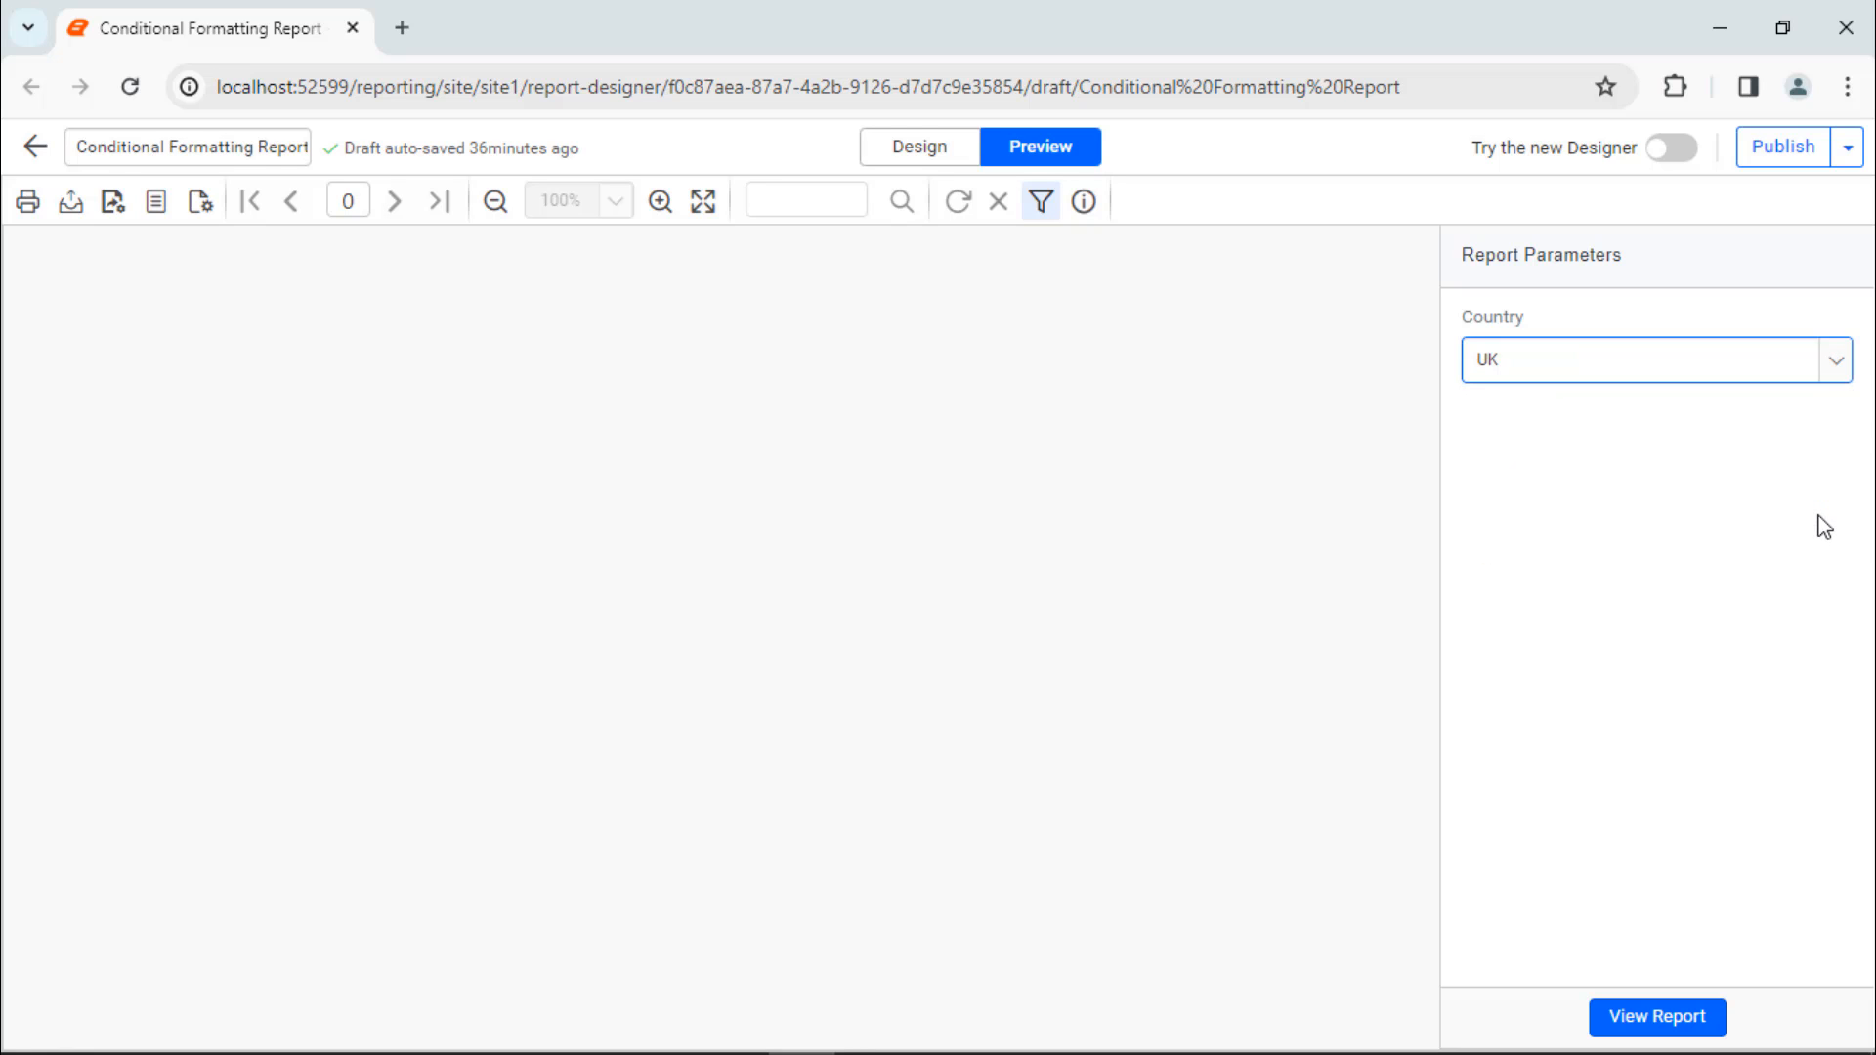
{"action": "left_click", "coordinate": [1673, 1019]}
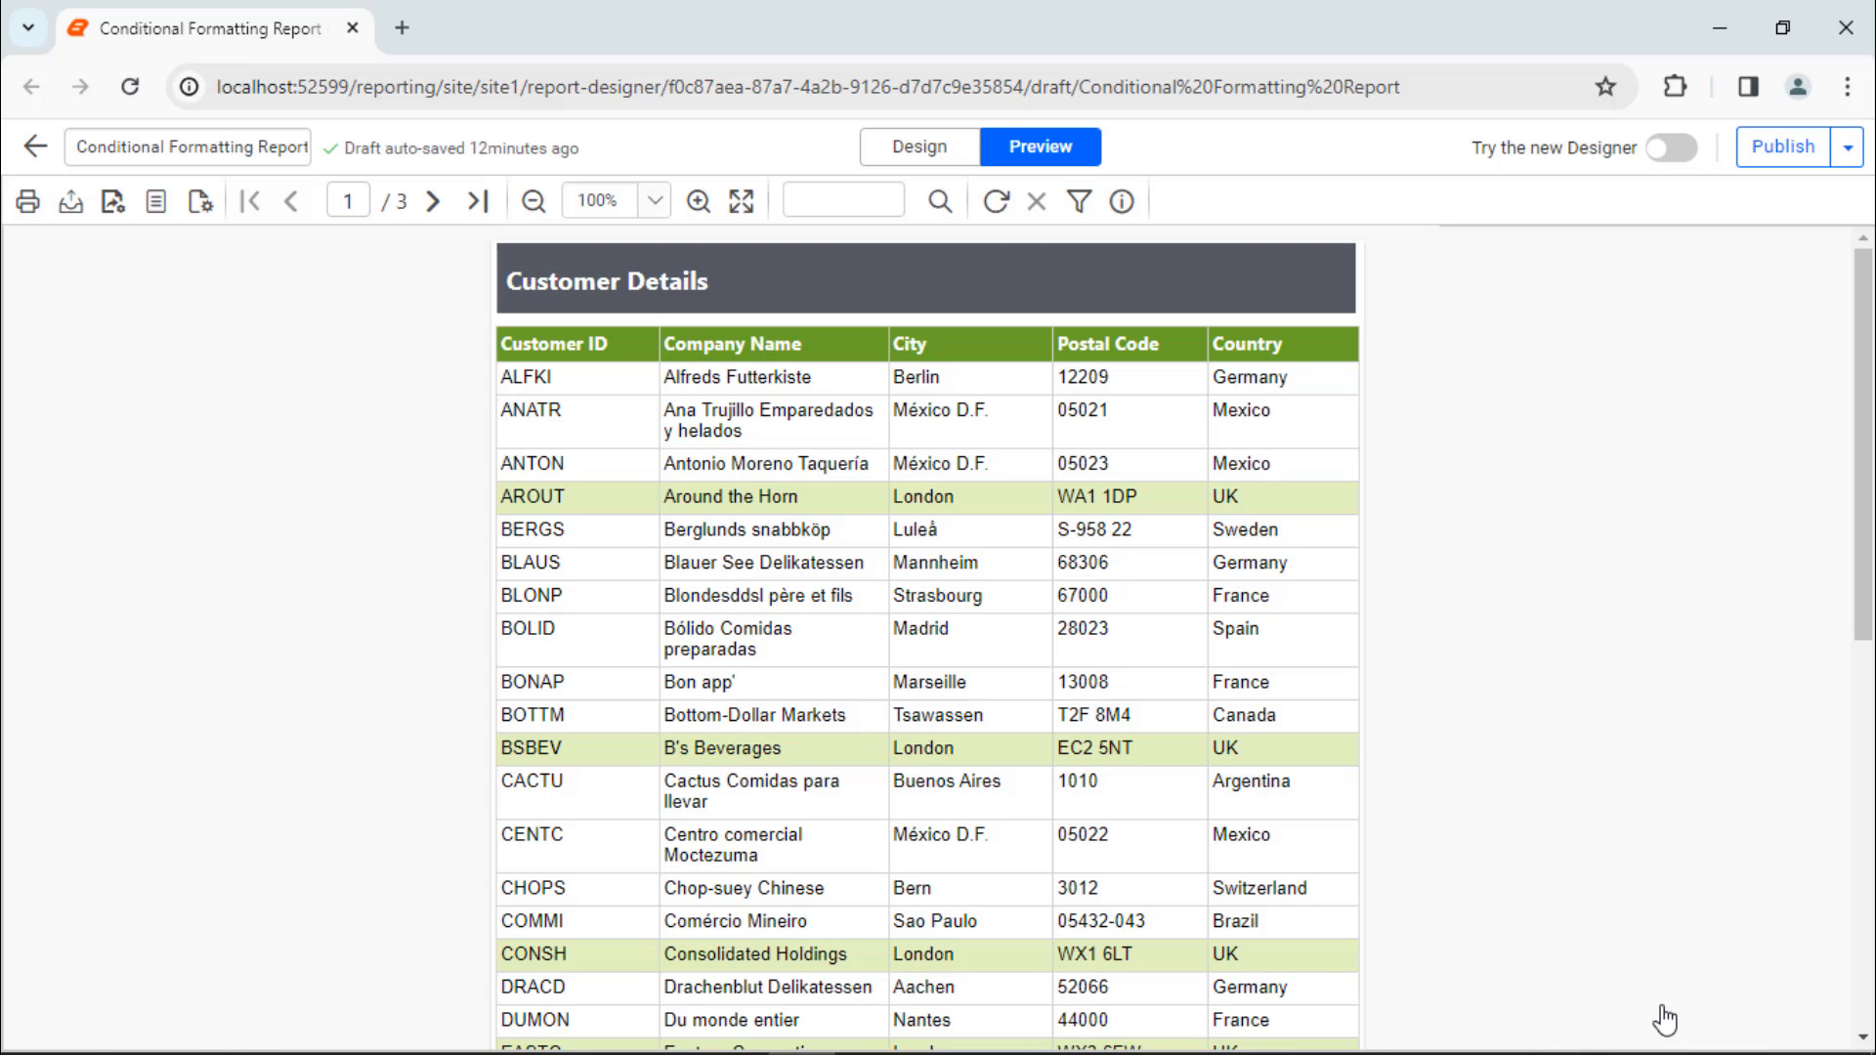